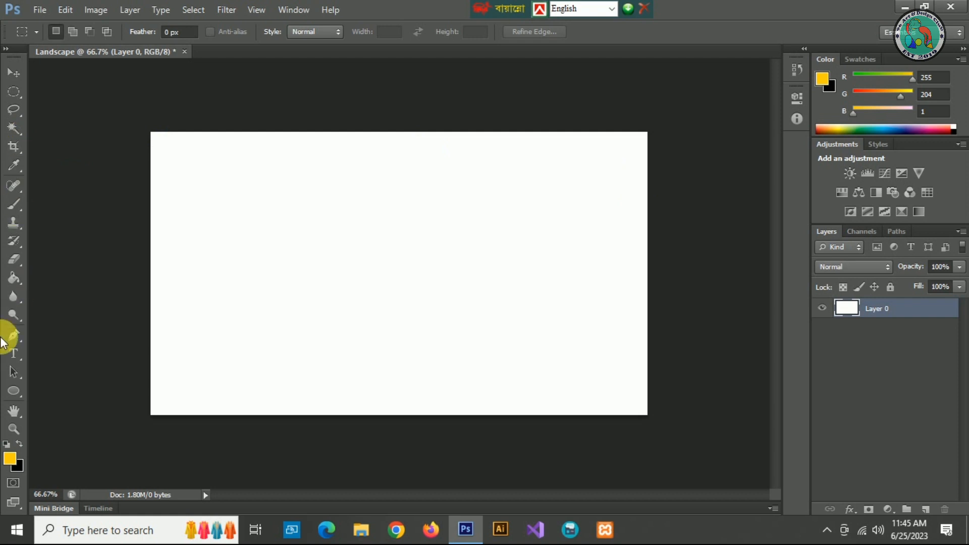
Draw a yellow rectangle shape without stroke, about 1345 px wide and 264 px high, over the canvas.
left_click(17, 398)
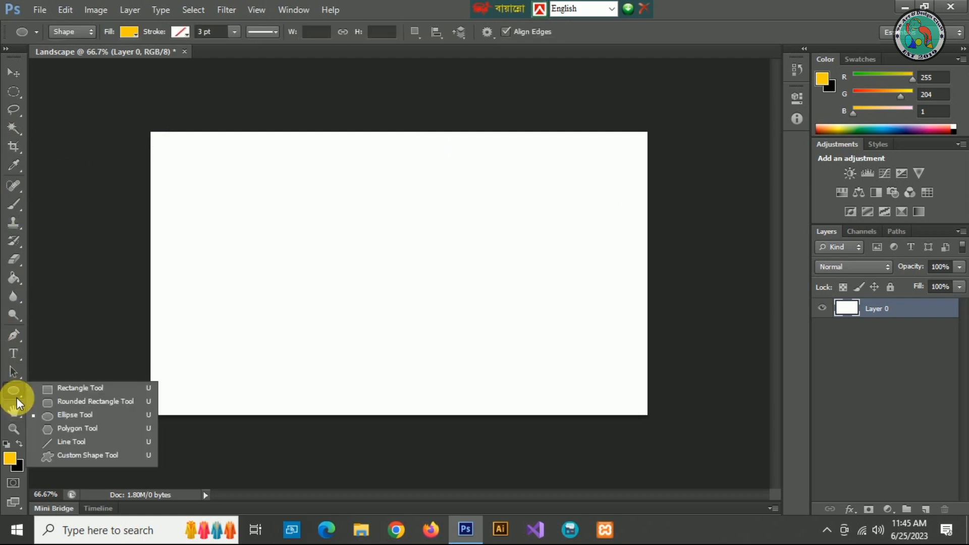
left_click(47, 386)
left_click_drag(156, 281, 469, 336)
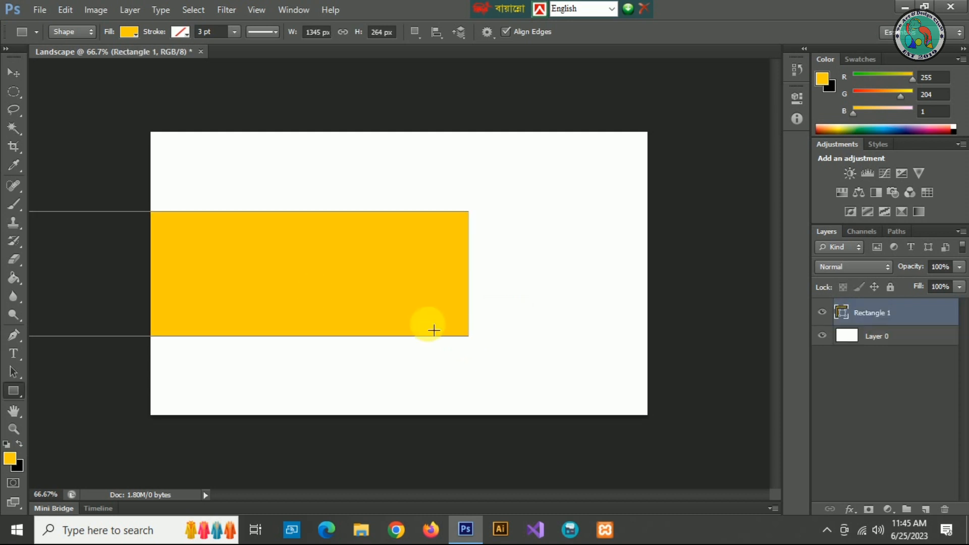
Move and resize the yellow rectangle so it spans the canvas width and covers its lower half, and apply the transformation.
left_click(13, 73)
left_click_drag(189, 269, 512, 361)
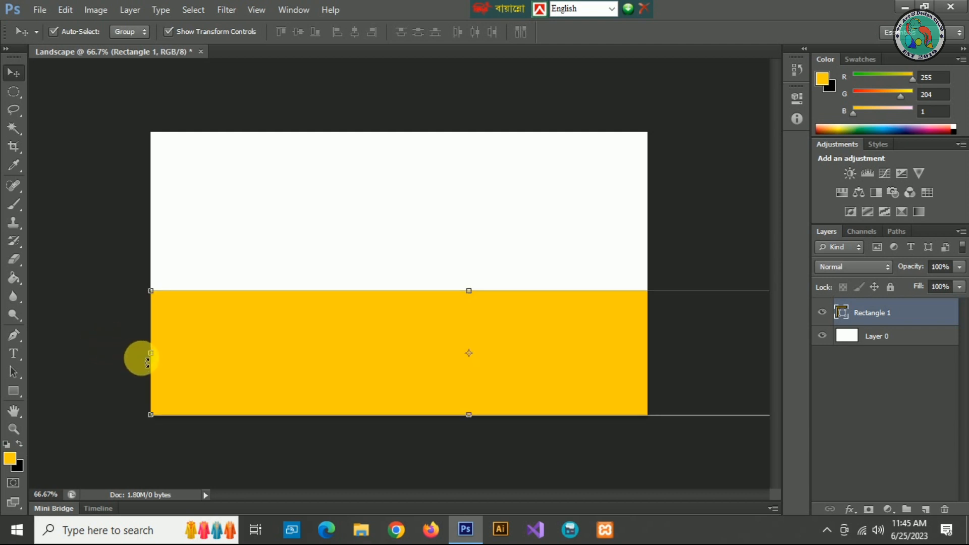
left_click_drag(151, 362, 377, 362)
left_click_drag(341, 310, 263, 372)
left_click_drag(557, 354, 652, 329)
left_click_drag(403, 292, 403, 274)
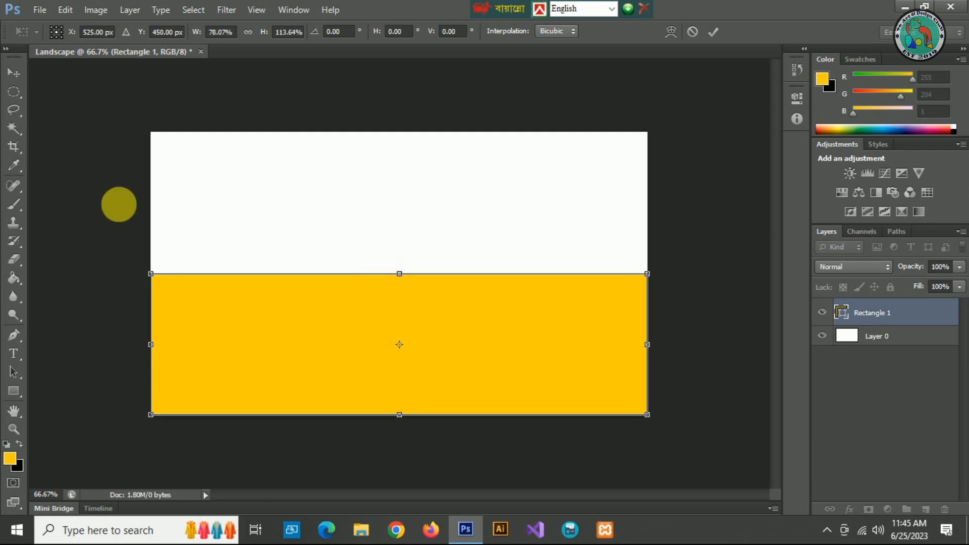
left_click(13, 73)
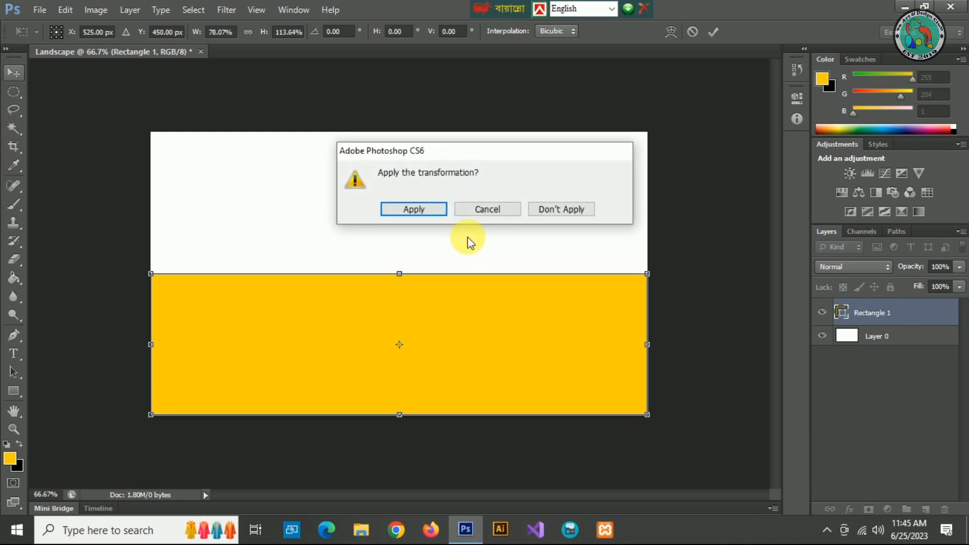
left_click(414, 209)
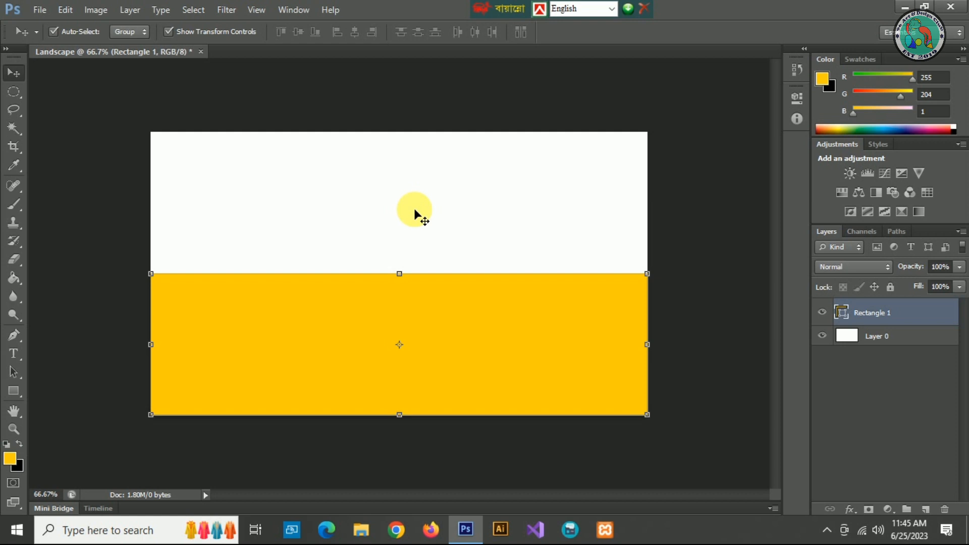
Activate the Gradient tool and open the Untitled-1 image from the Desktop.
key("g")
left_click_drag(9, 287, 43, 283)
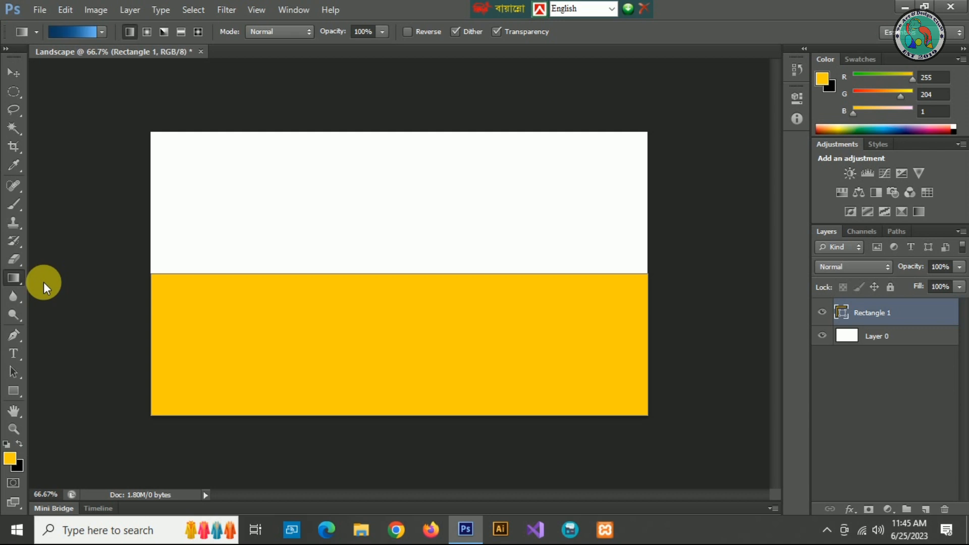
left_click(38, 11)
left_click(59, 40)
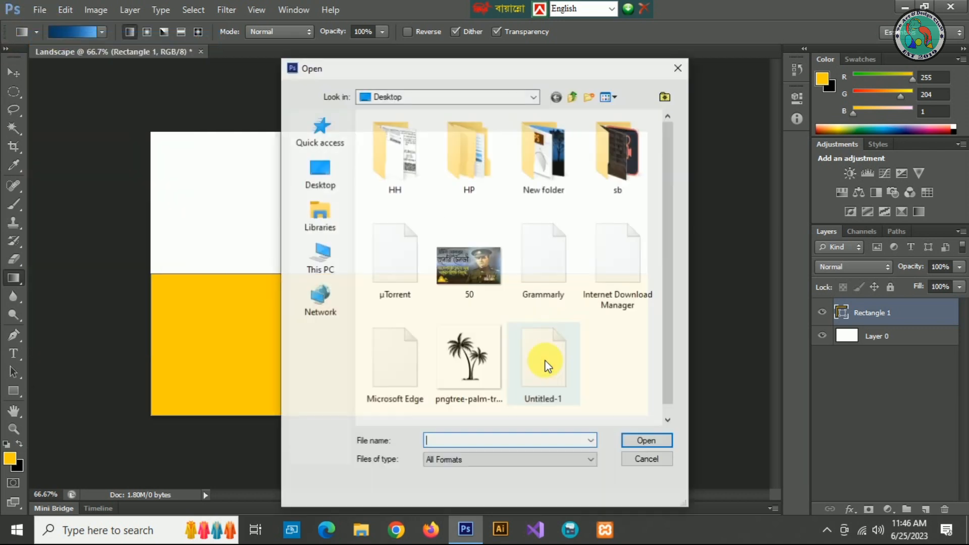
double_click(548, 368)
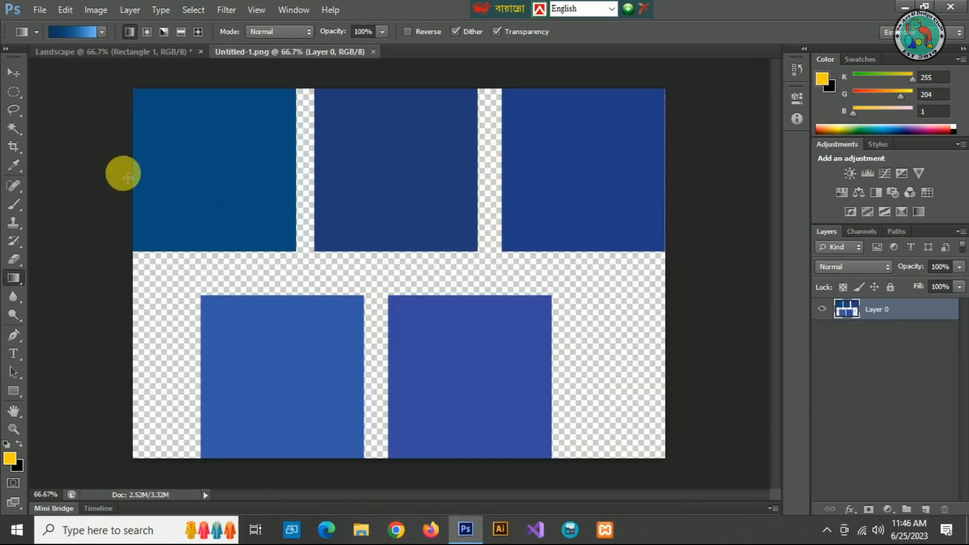
Copy the blue swatches into the Landscape document, scale them to about 41% width and 48% height, and place them near the canvas's upper middle.
left_click(13, 72)
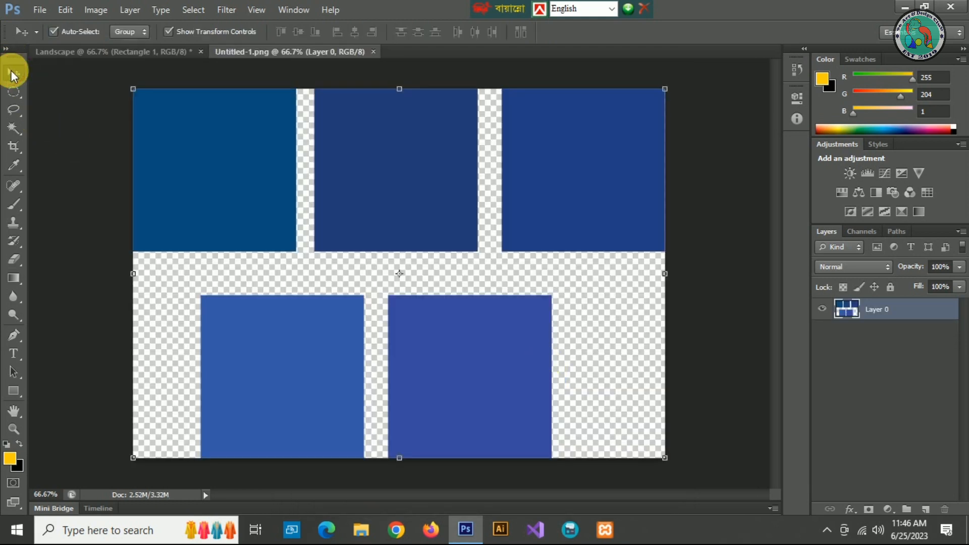
left_click_drag(353, 158, 377, 223)
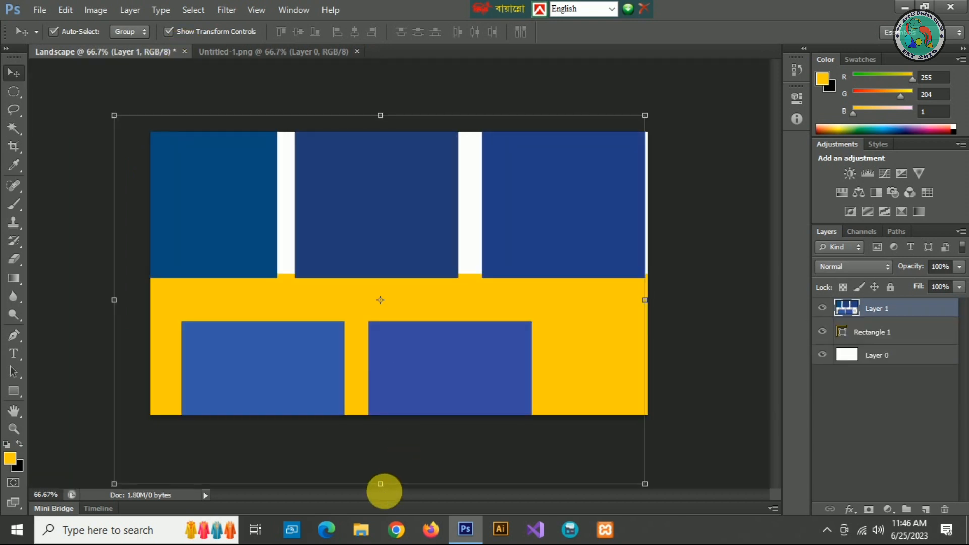
left_click_drag(388, 493, 451, 302)
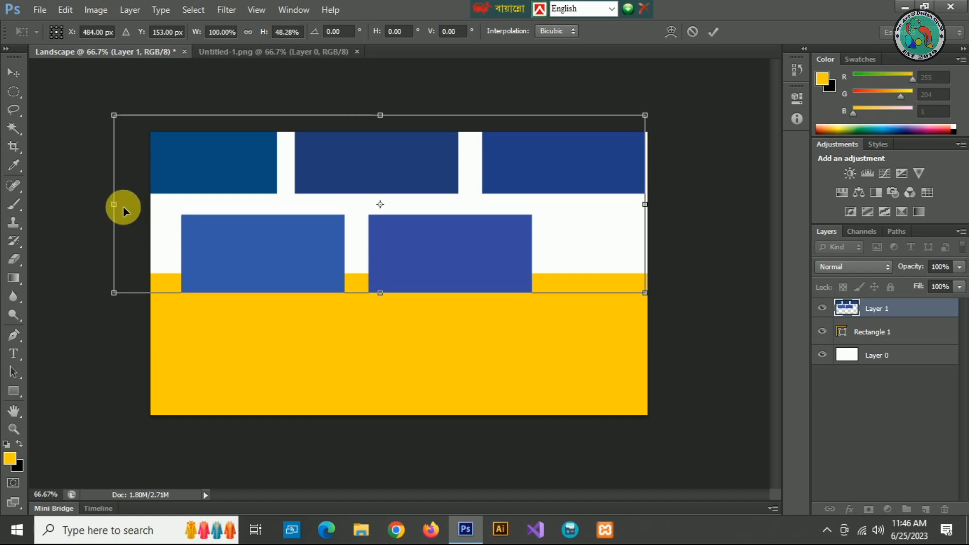
left_click_drag(112, 206, 323, 273)
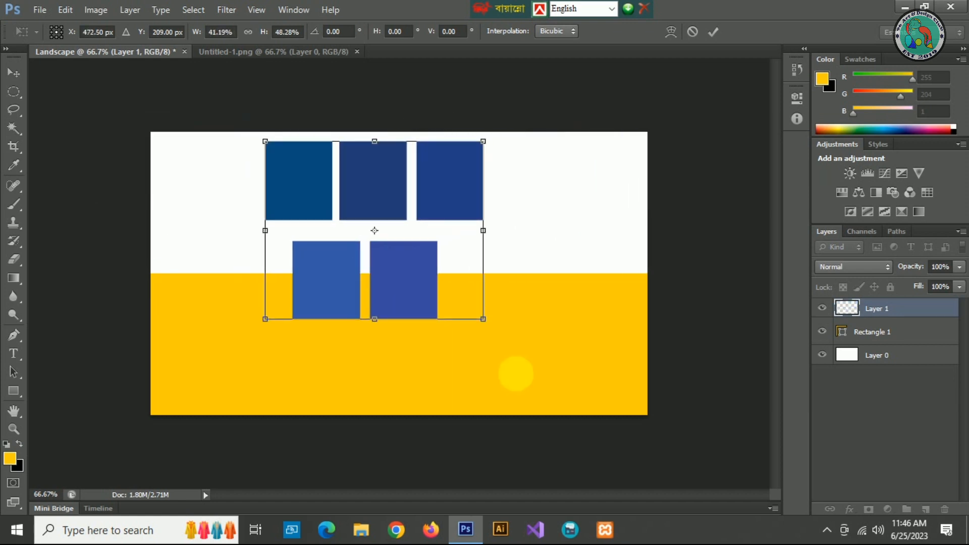
left_click(14, 73)
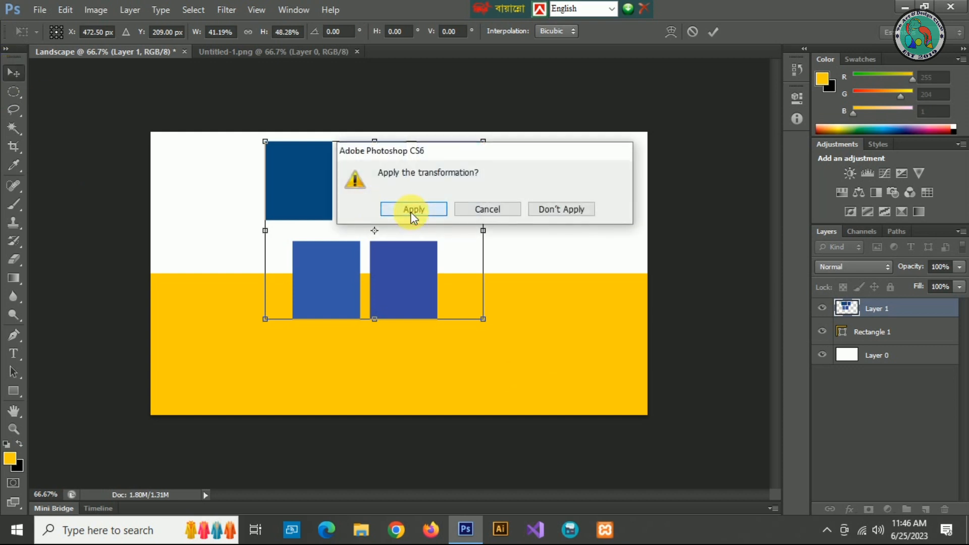
left_click(411, 214)
Rasterize the Rectangle 1 layer.
left_click(602, 384)
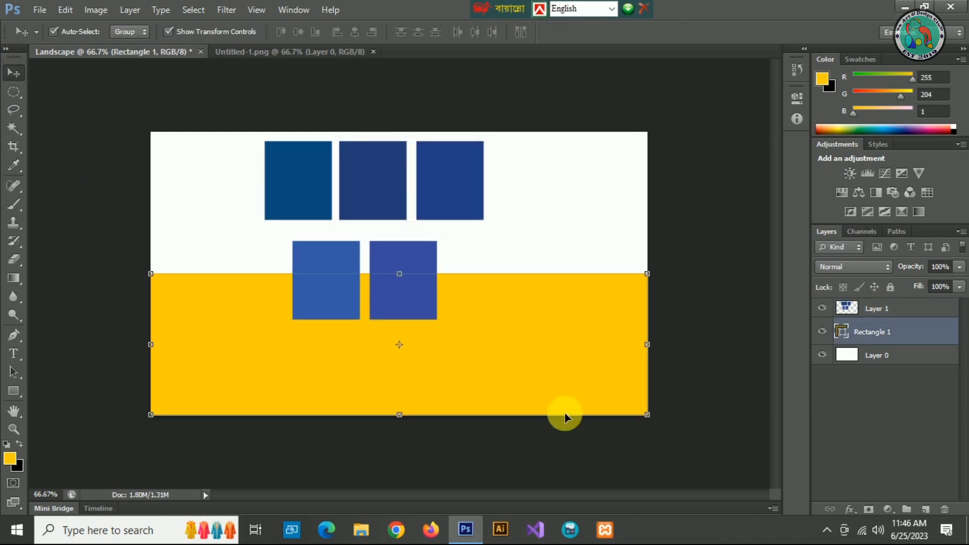
double_click(863, 331)
left_click(945, 332)
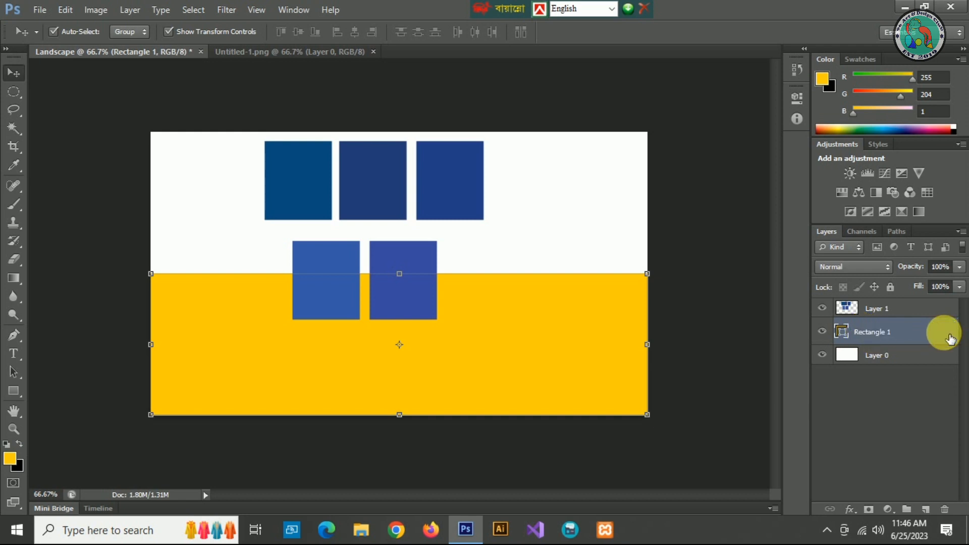
right_click(912, 336)
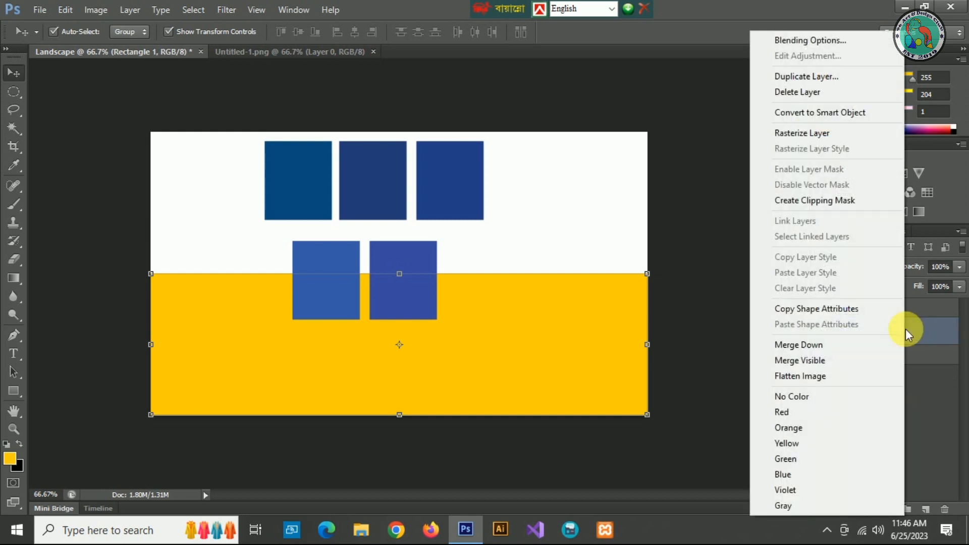
left_click(862, 134)
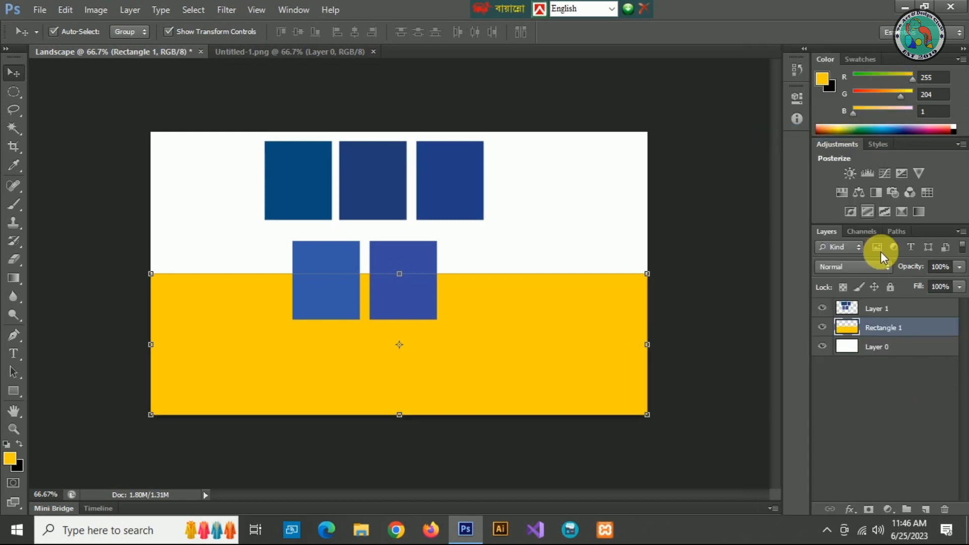
Add a Gradient Overlay to the Rectangle 1 layer and set its starting color stop to 0a4a7d, sampled from the upper-left swatch.
double_click(859, 328)
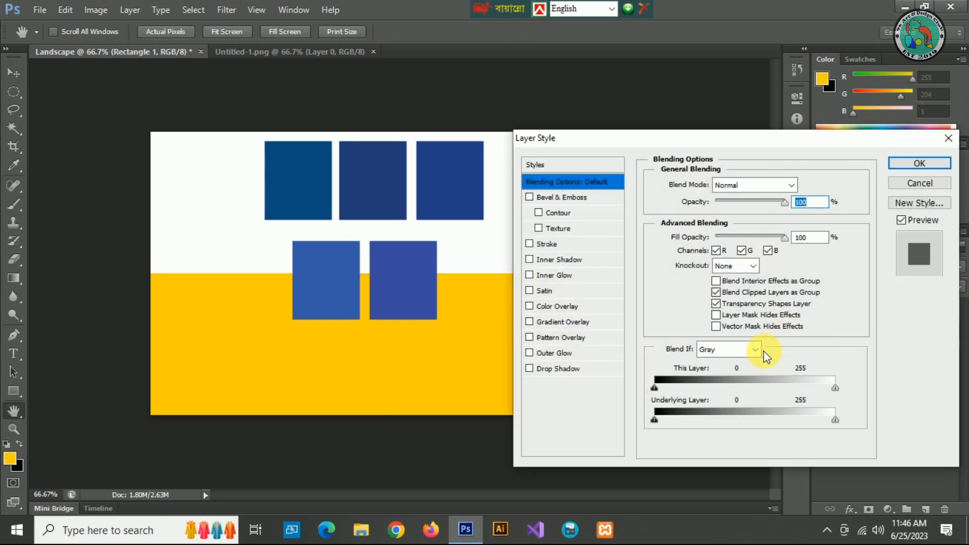
left_click(553, 324)
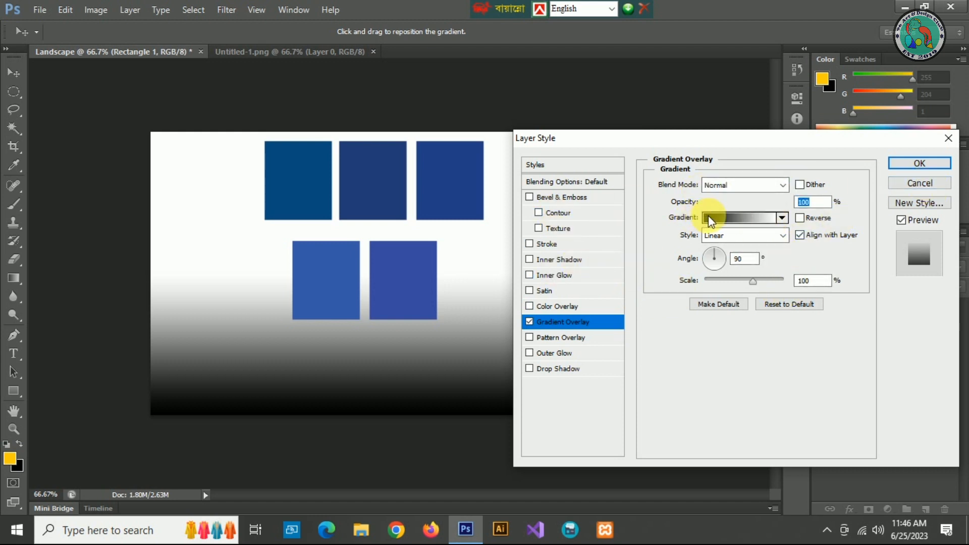
left_click(727, 218)
left_click(582, 319)
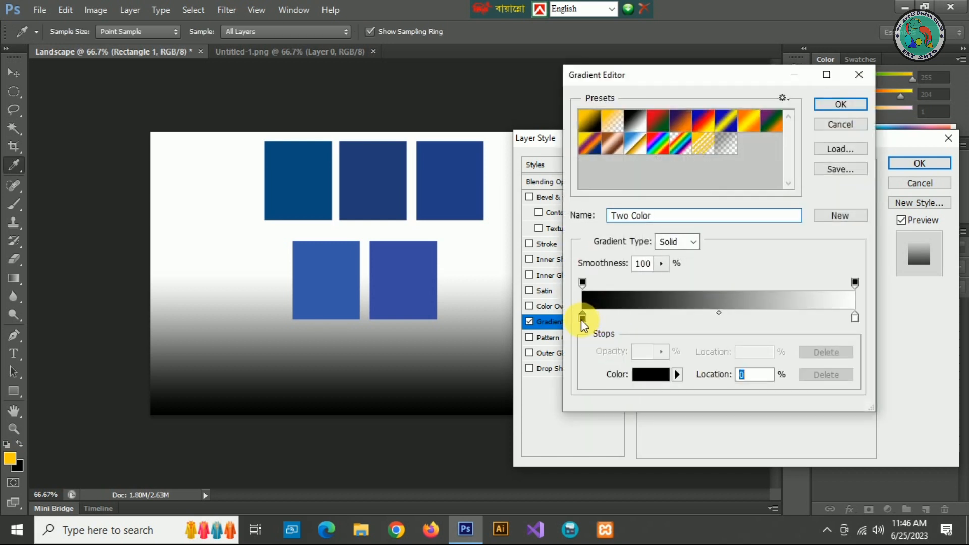
double_click(582, 320)
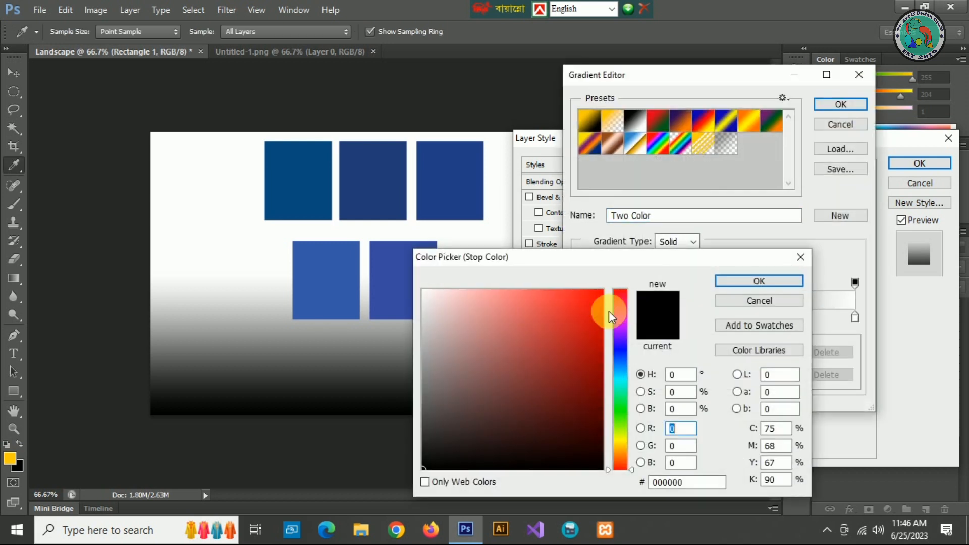
left_click(314, 185)
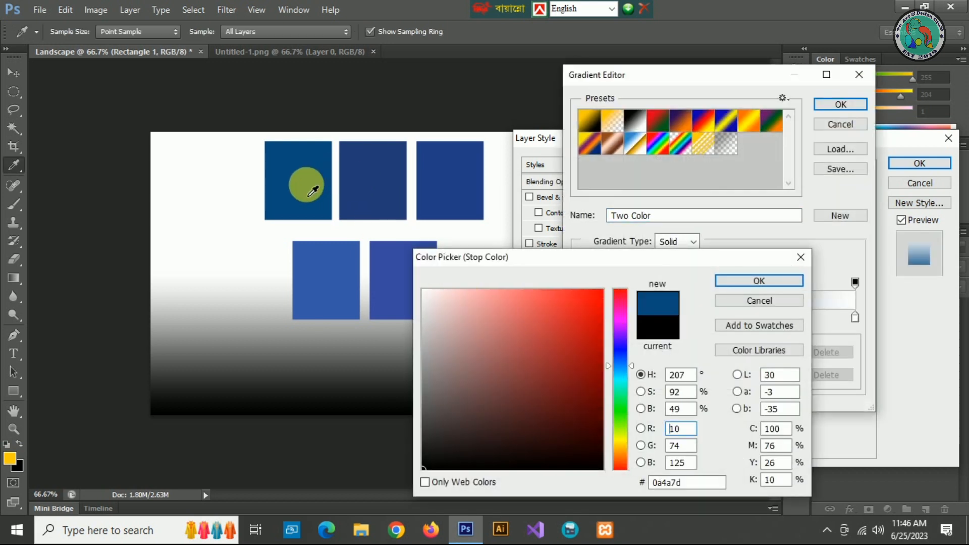
left_click(783, 286)
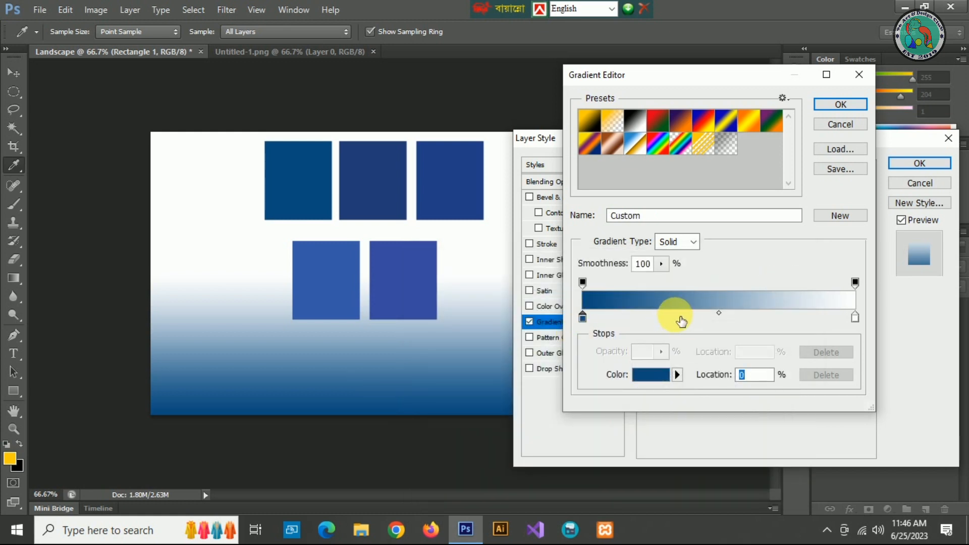
Add a second color stop at 27% of the gradient and sample its color from the upper-middle swatch.
left_click(657, 318)
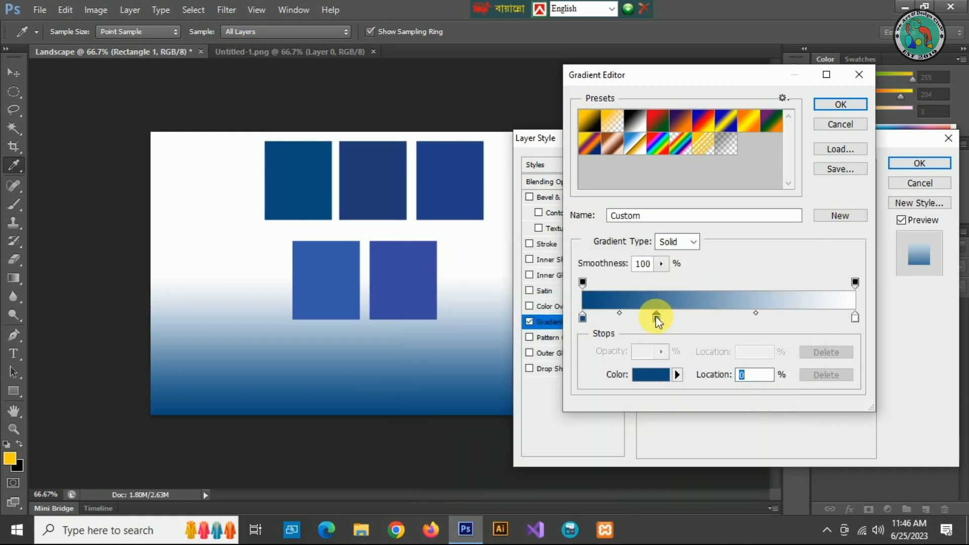
double_click(656, 316)
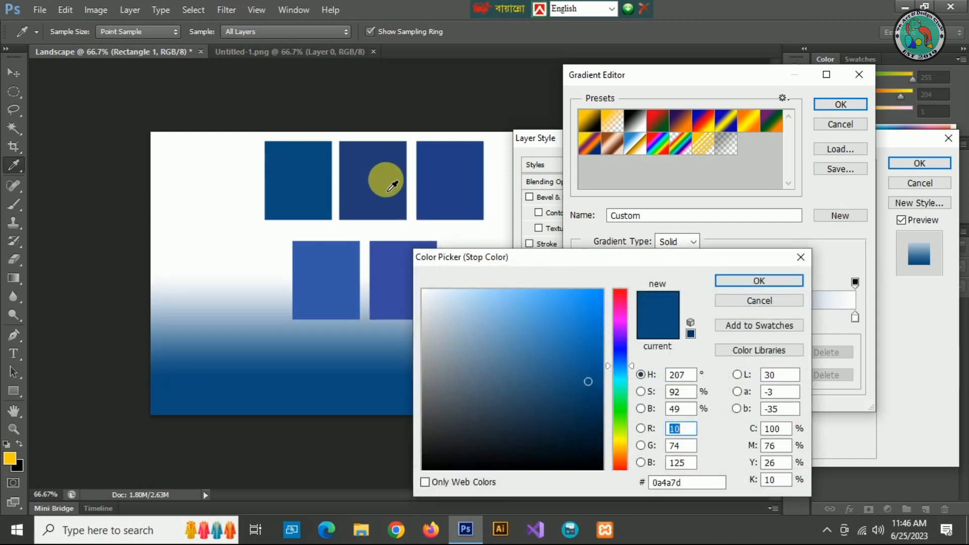
left_click(386, 177)
left_click(738, 282)
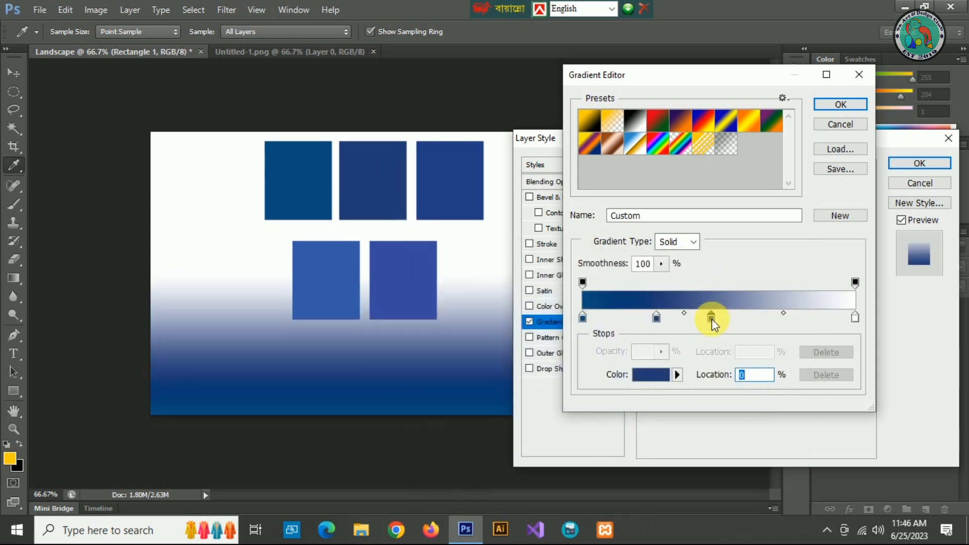
Add a third color stop near the gradient's middle and set it to 223f86, sampled from the upper-right swatch.
double_click(712, 318)
left_click(469, 187)
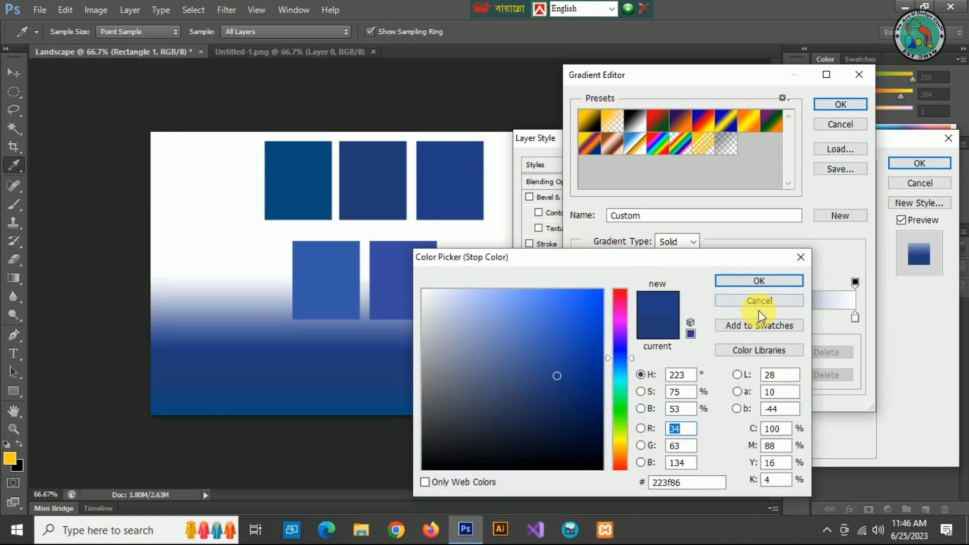
left_click(776, 283)
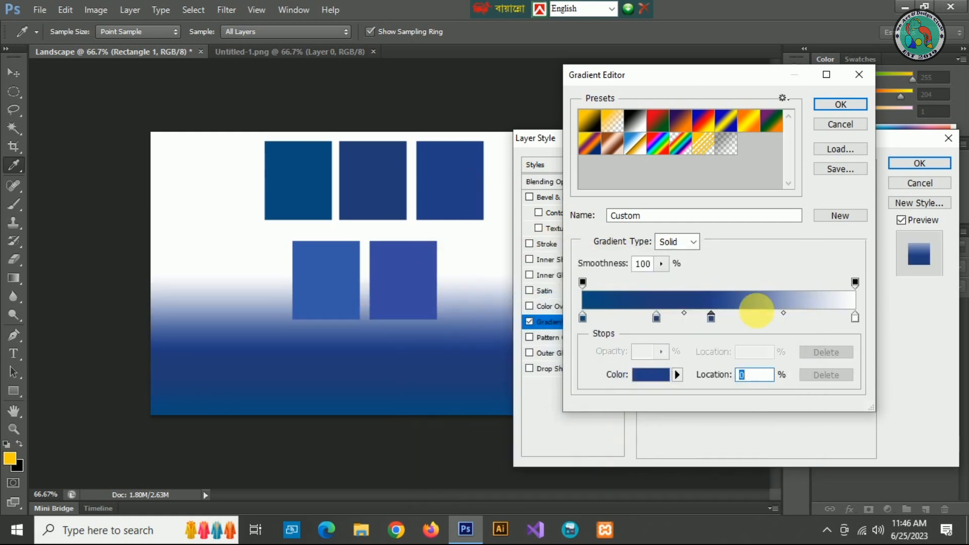
Add a fourth color stop between the third and the end stop, sampling its color from the lower-left swatch.
left_click(765, 318)
double_click(764, 317)
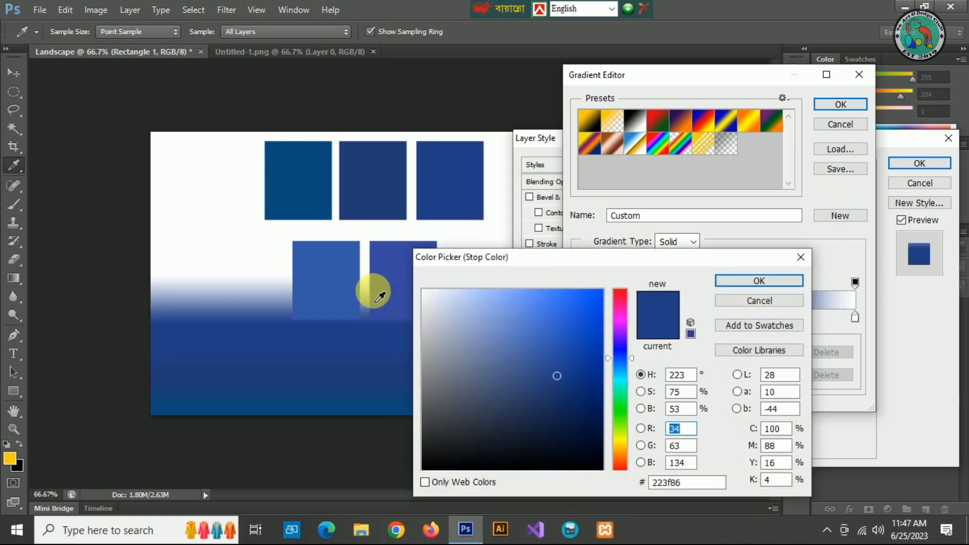
left_click(346, 298)
left_click(752, 280)
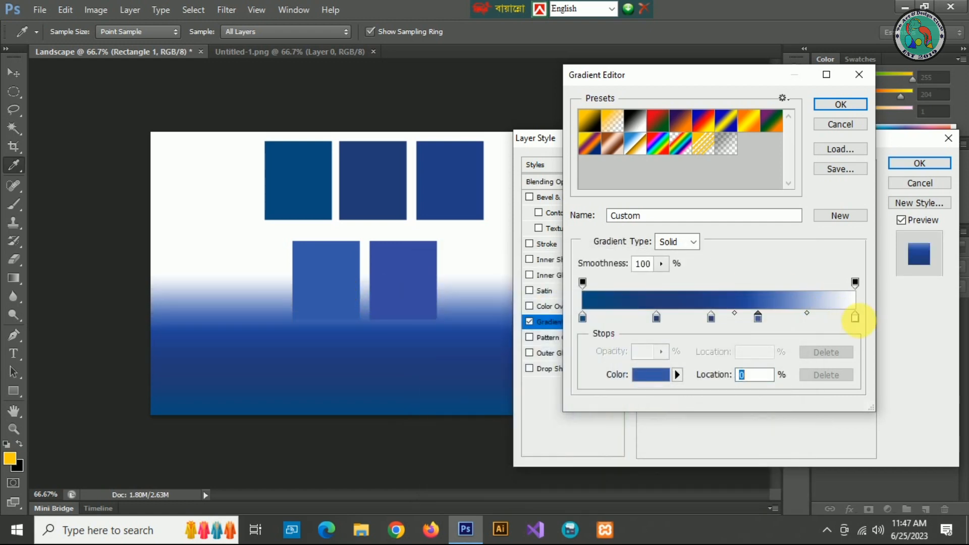
Set the gradient's white end stop to 374ba0, sampled from the lower-right swatch.
left_click(855, 318)
double_click(856, 318)
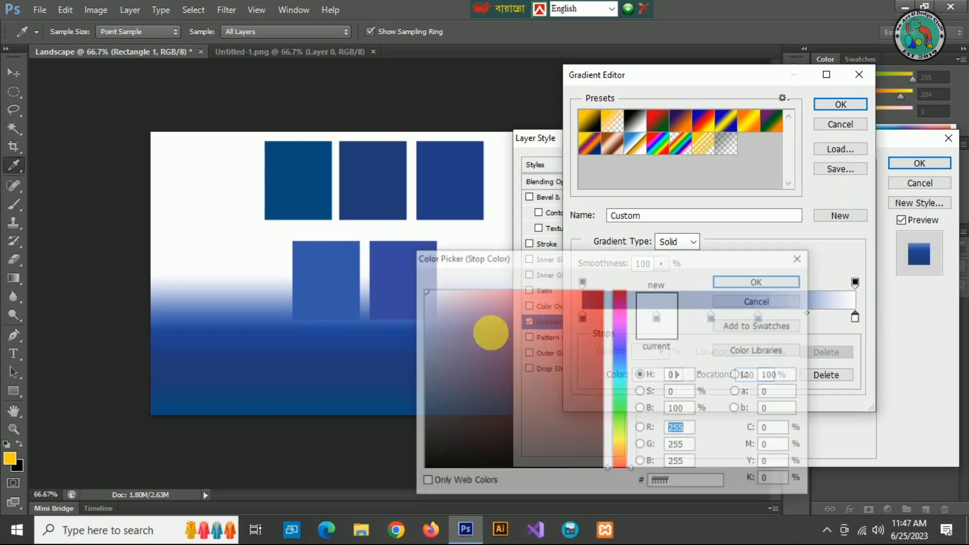
left_click(394, 291)
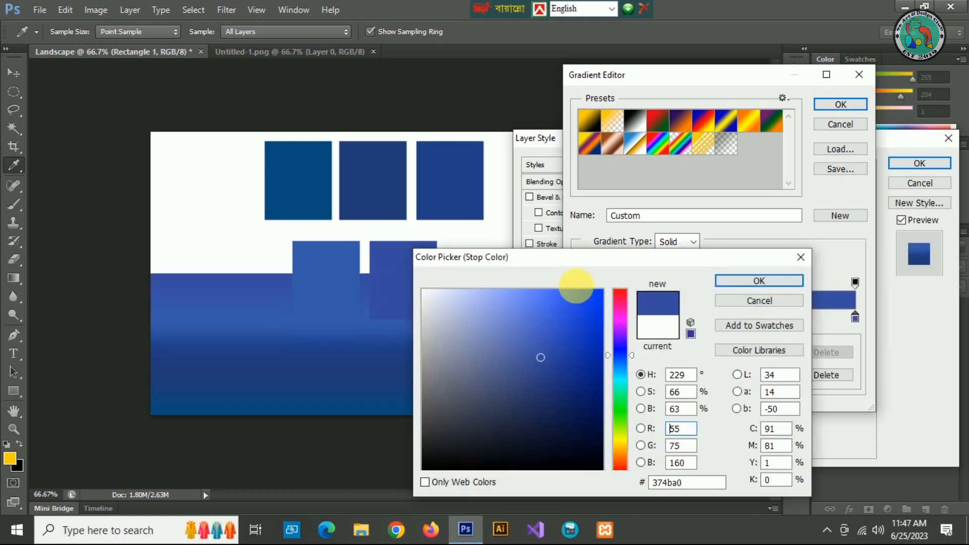
left_click(789, 281)
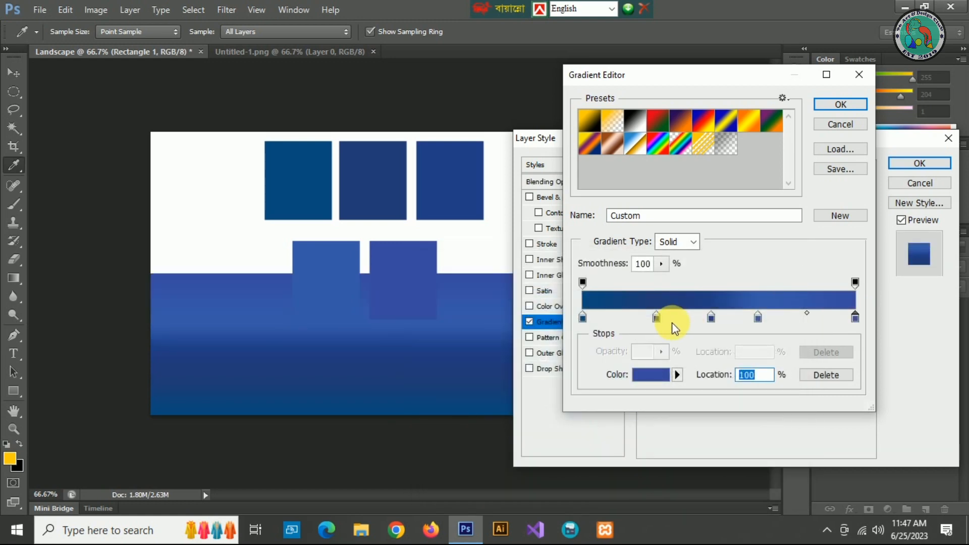
Set the gradient's three inner color stops to 25%, 50% and 75% and apply the gradient overlay to the lower rectangle.
left_click(656, 317)
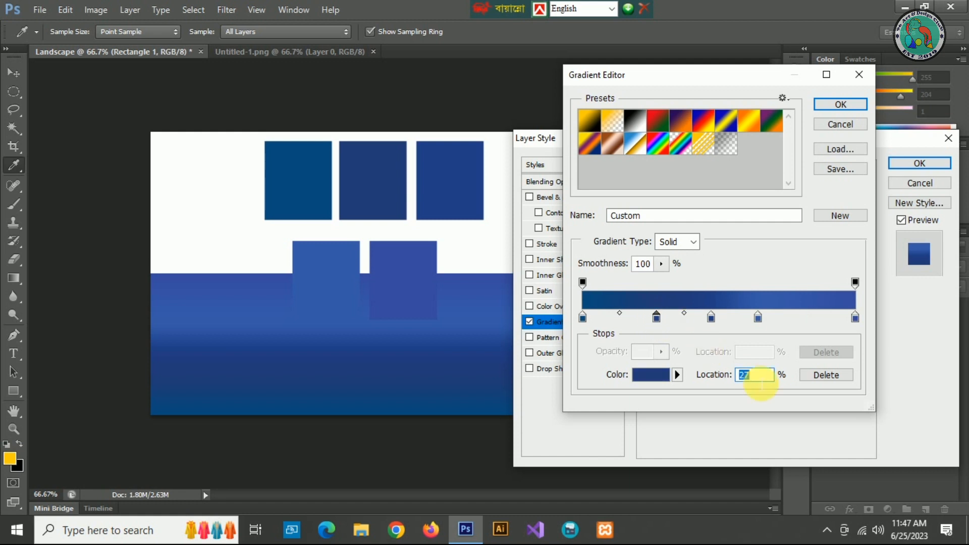
type("25")
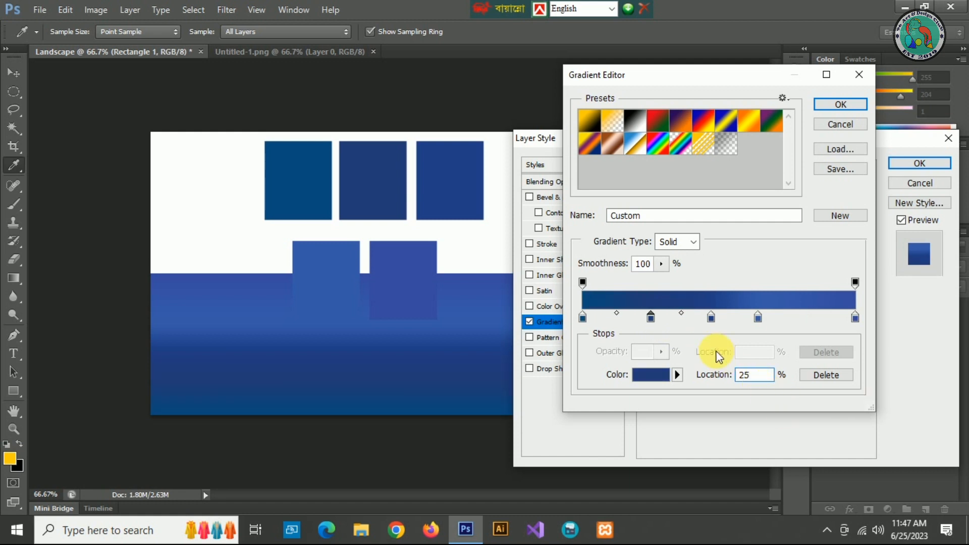
left_click(712, 318)
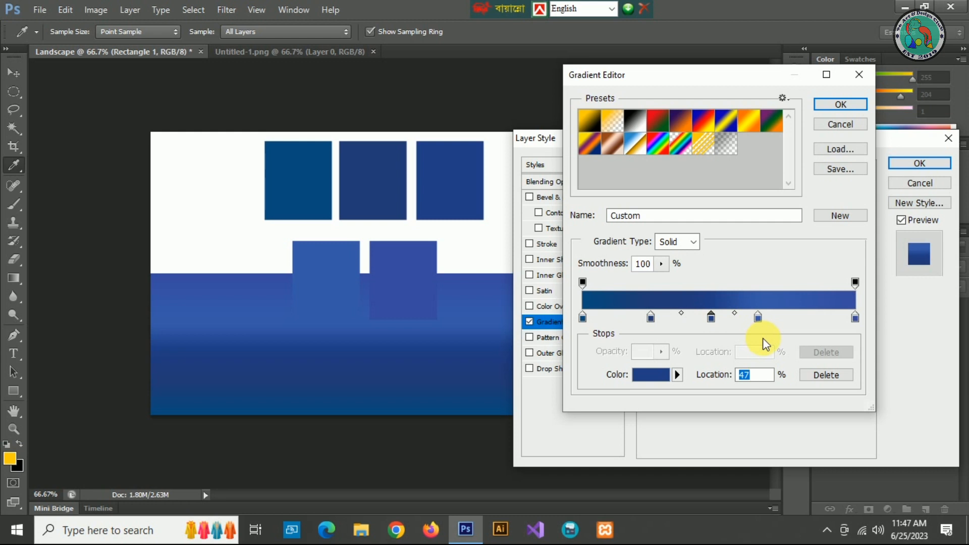
type("50")
left_click(758, 317)
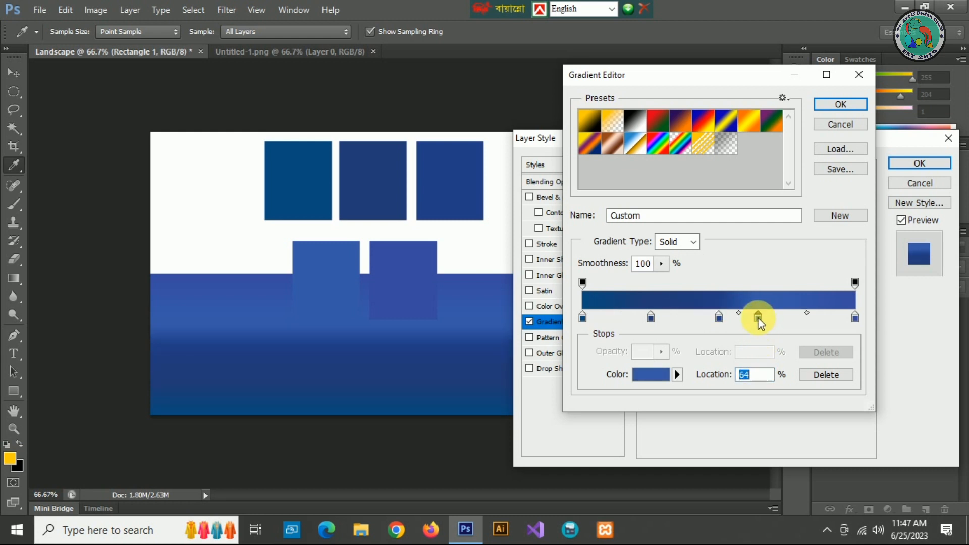
type("75")
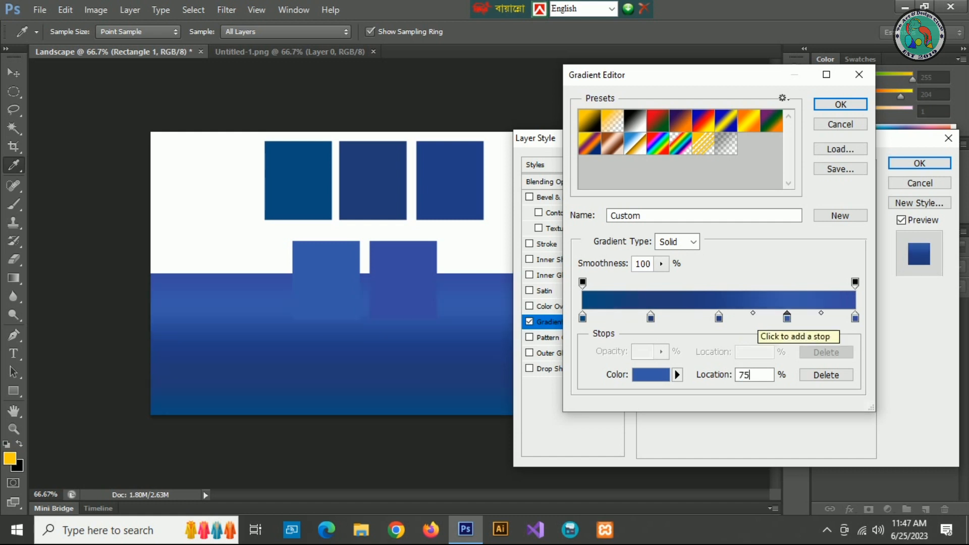
left_click(853, 104)
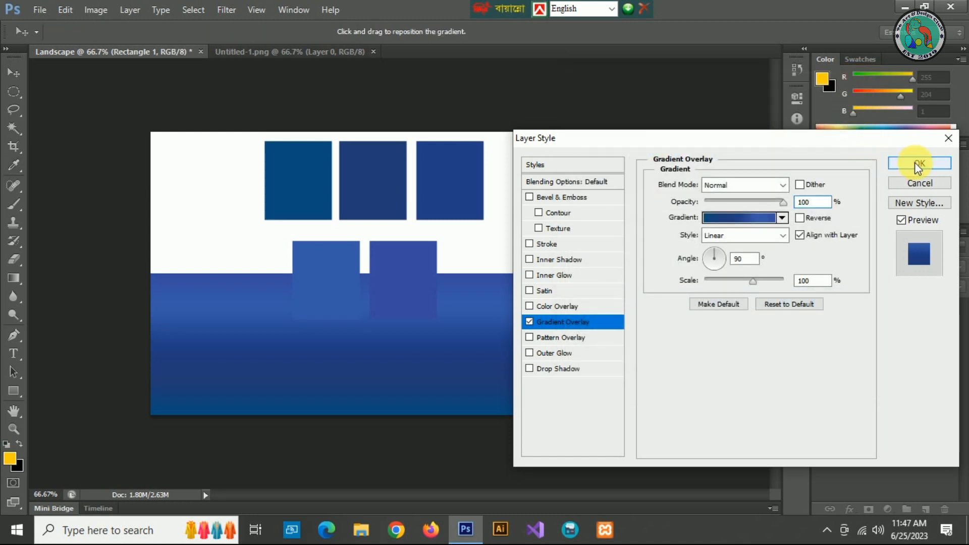
left_click(915, 162)
Delete the layer of imported color swatches and extend the blue rectangle's top edge slightly upward.
left_click(453, 198)
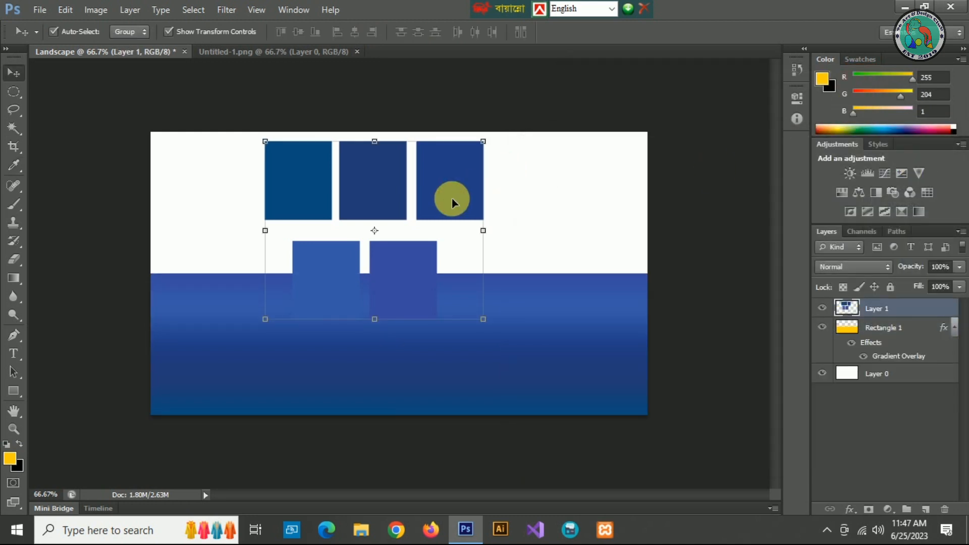
key("Delete")
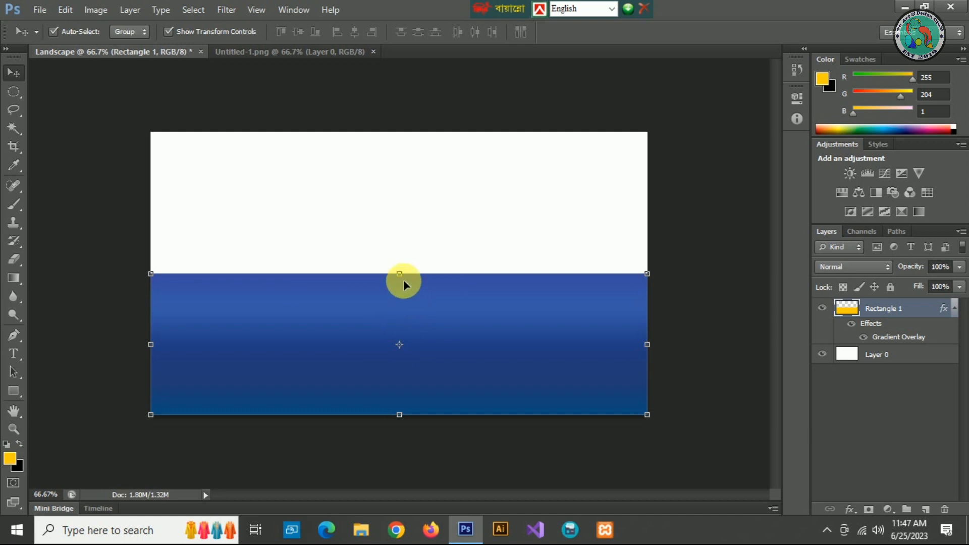
left_click_drag(408, 276, 399, 269)
left_click(14, 72)
left_click(404, 207)
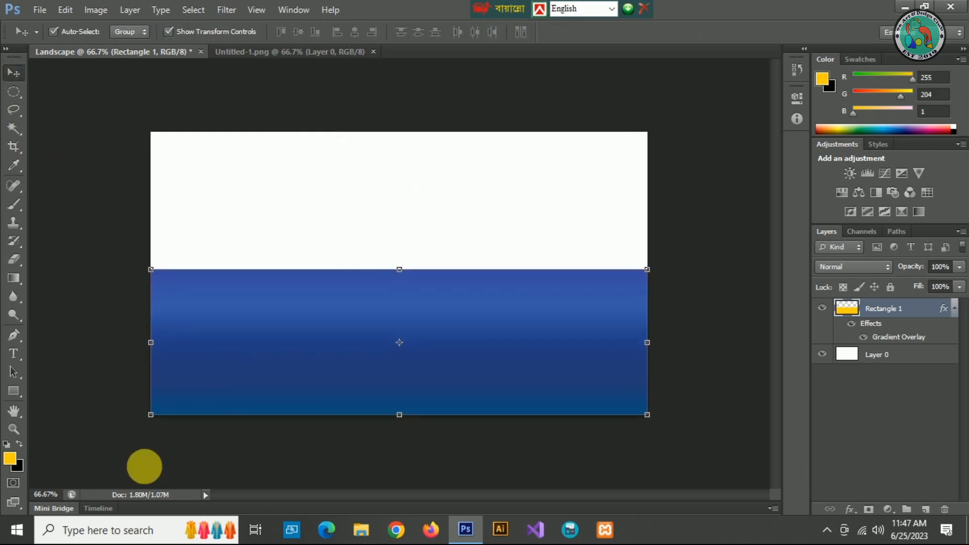
Draw a yellow rectangle about 451 by 301 px over the canvas's upper-left corner.
left_click(19, 391)
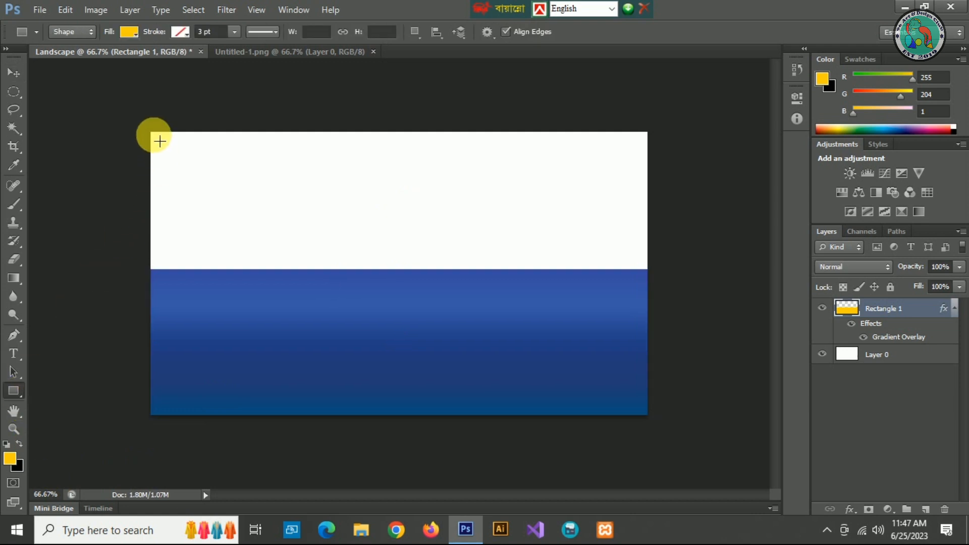
left_click_drag(154, 137, 256, 202)
left_click(11, 72)
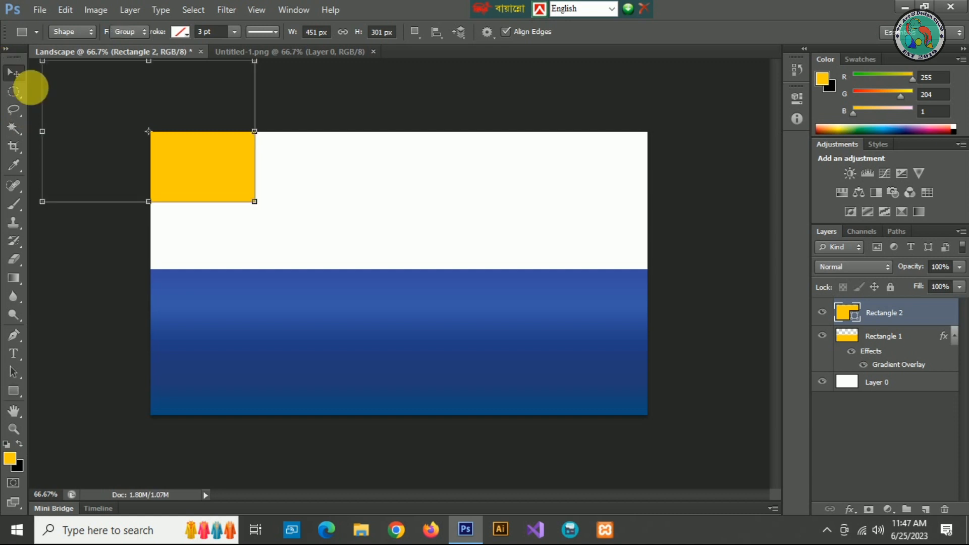
Move and stretch the yellow rectangle to fill the white area above the blue rectangle, and apply the transformation.
left_click_drag(162, 153, 271, 225)
left_click_drag(367, 198, 650, 201)
left_click_drag(404, 136, 407, 137)
left_click(13, 72)
left_click(404, 207)
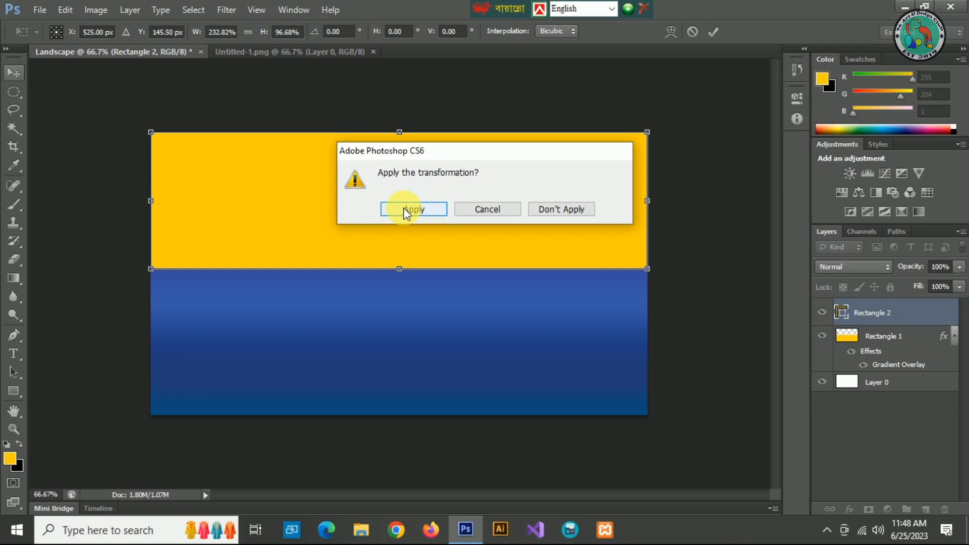
Choose the Orange, Yellow, Orange preset for the Gradient tool.
left_click(19, 279)
left_click(101, 34)
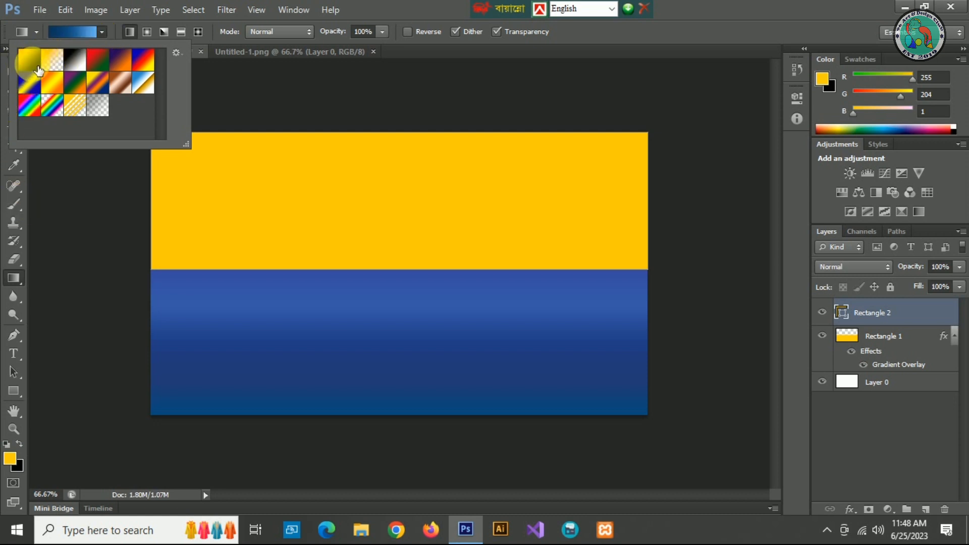
left_click(54, 82)
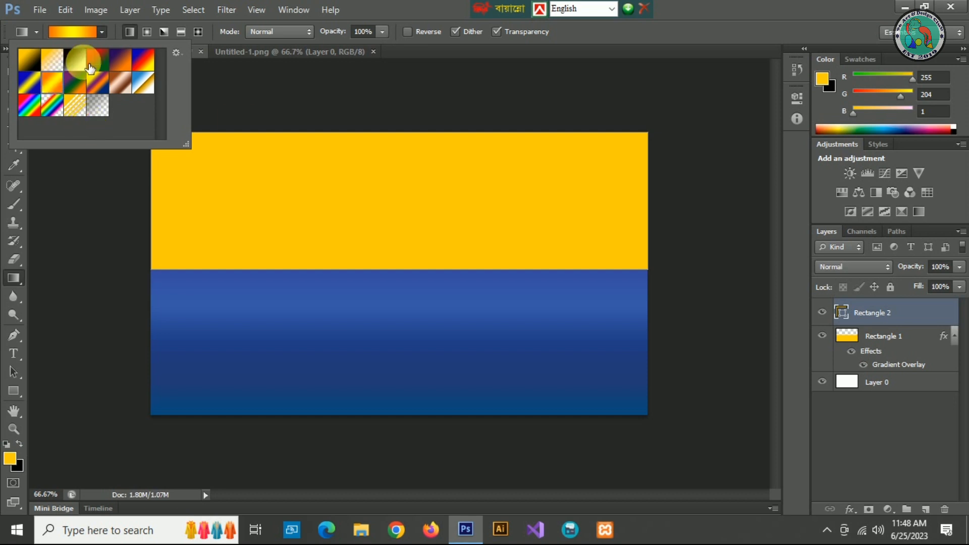
Rasterize the Rectangle 2 layer.
left_click(890, 313)
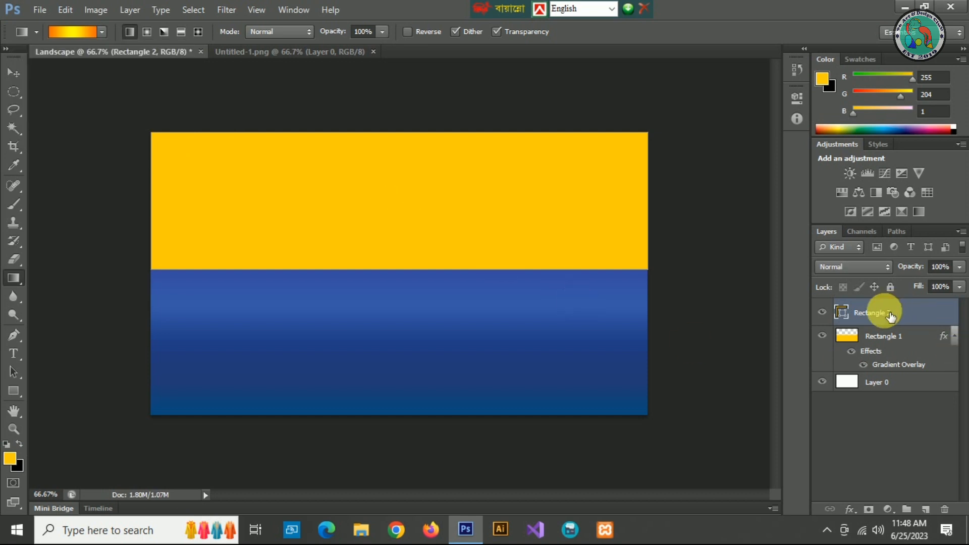
right_click(889, 314)
left_click(844, 133)
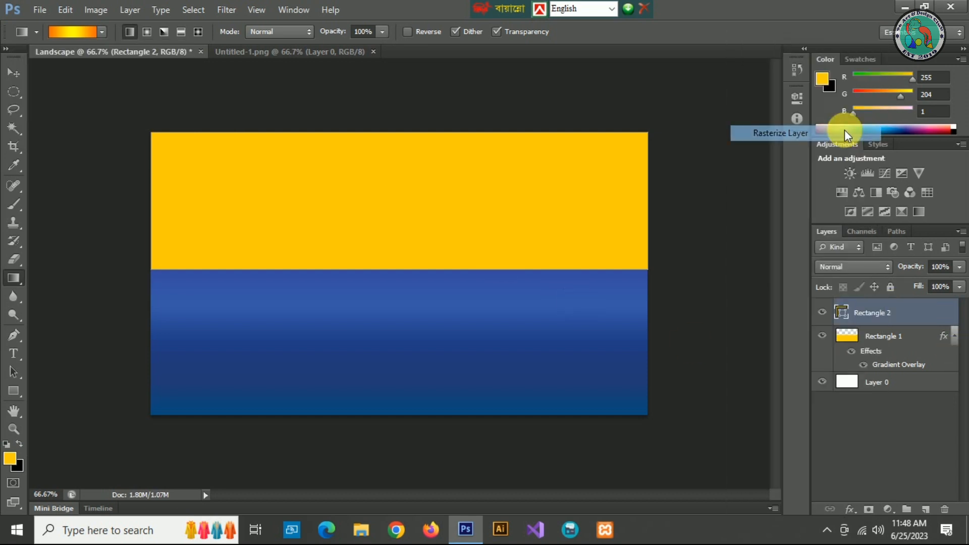
Add a gradient overlay to the Rectangle 2 layer using the Orange, Yellow, Orange preset.
double_click(934, 309)
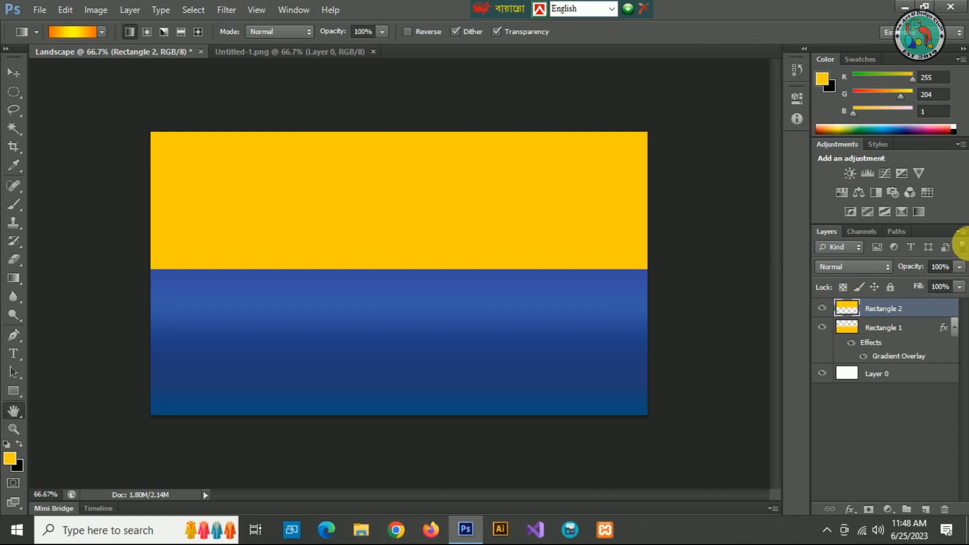
left_click(565, 325)
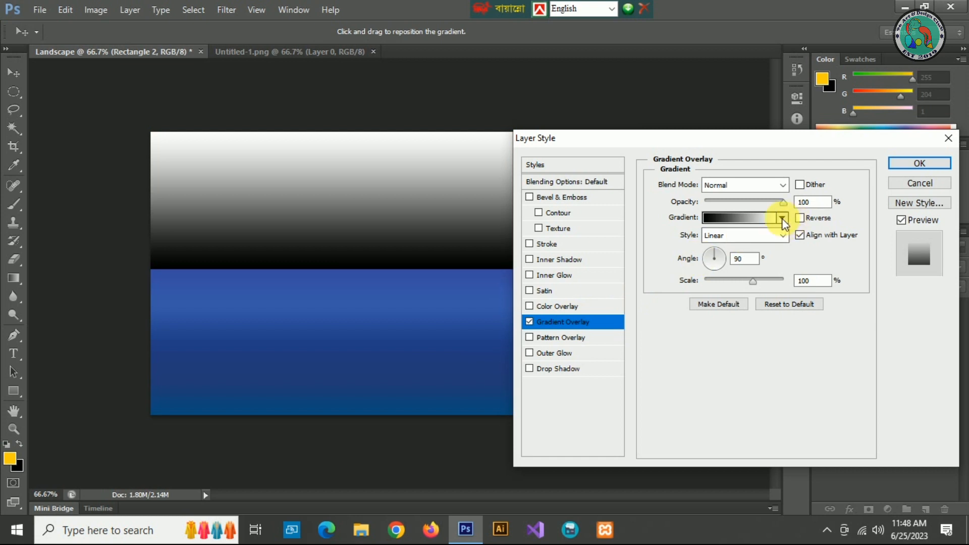
left_click(758, 220)
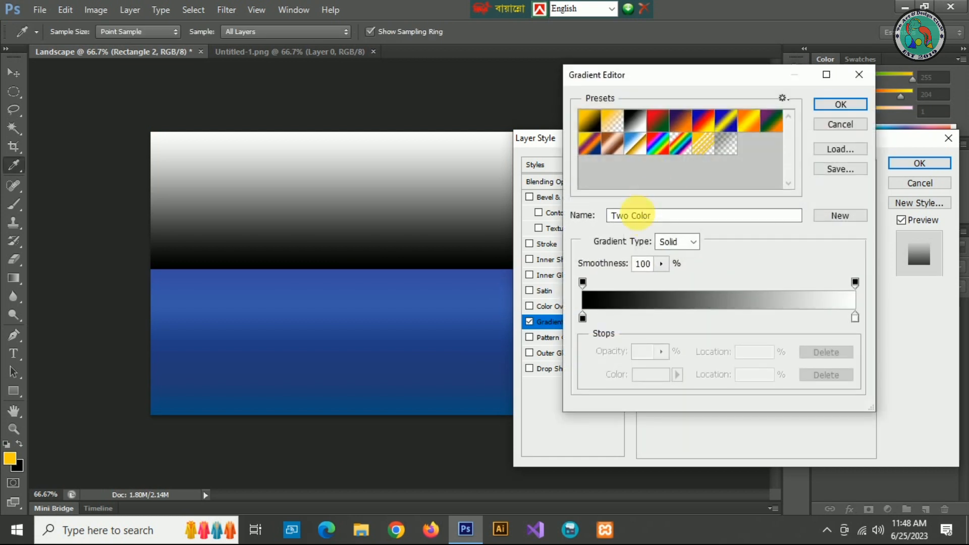
left_click(760, 123)
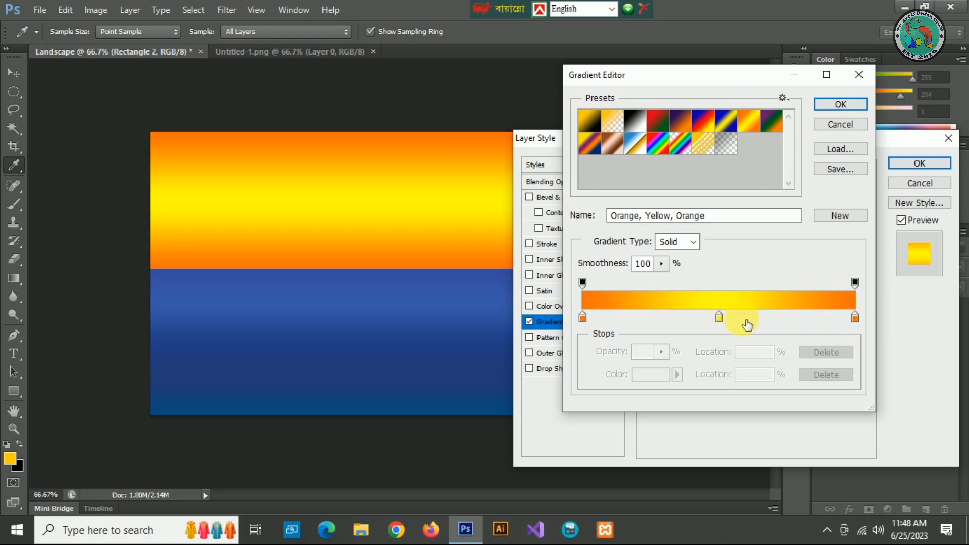
Move the gradient's yellow stop to 100% and delete the extra orange stop, leaving an orange-to-yellow gradient.
left_click_drag(719, 316, 862, 308)
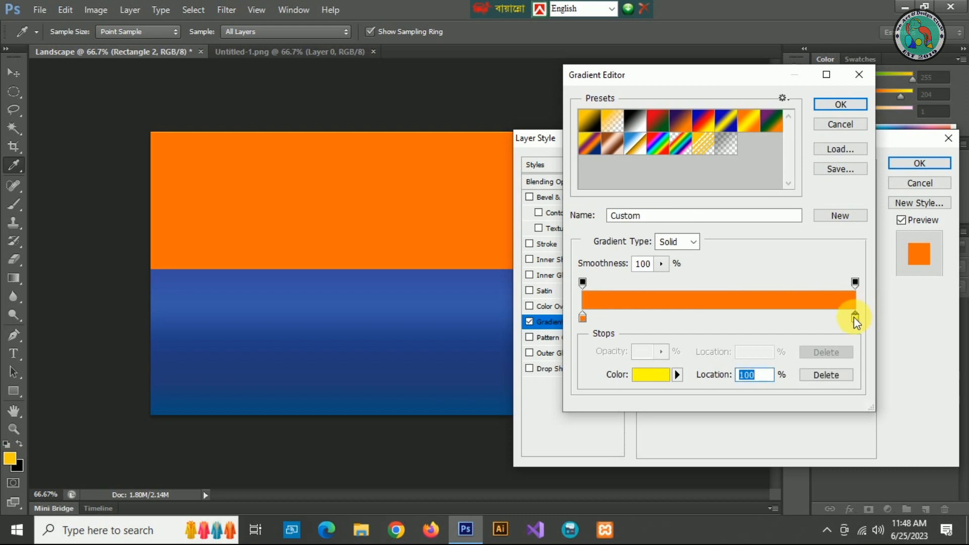
left_click(827, 318)
left_click_drag(826, 325, 732, 326)
left_click(791, 324)
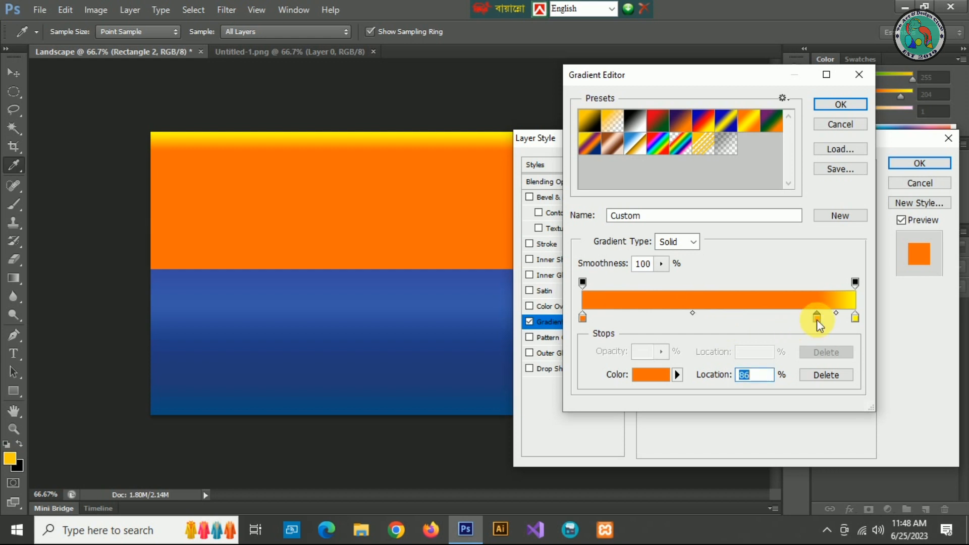
key("Delete")
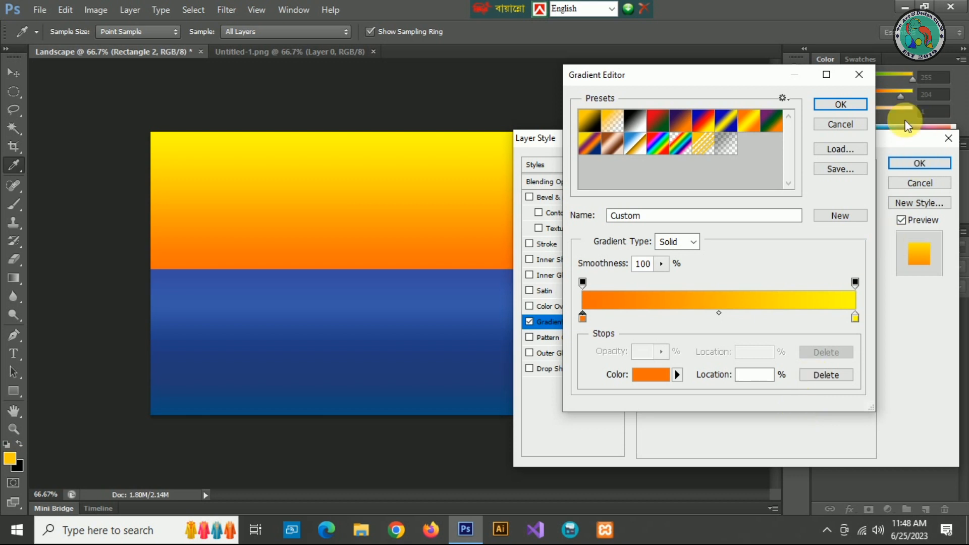
Swap the gradient's end colors by placing the orange stop at 100% and the yellow stop at 0%, and apply the overlay.
left_click(856, 319)
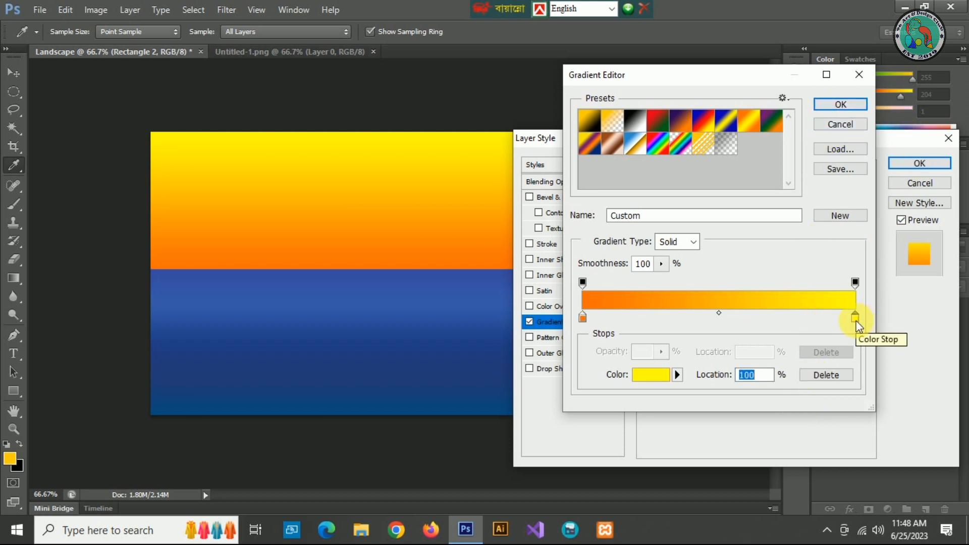
left_click(583, 322)
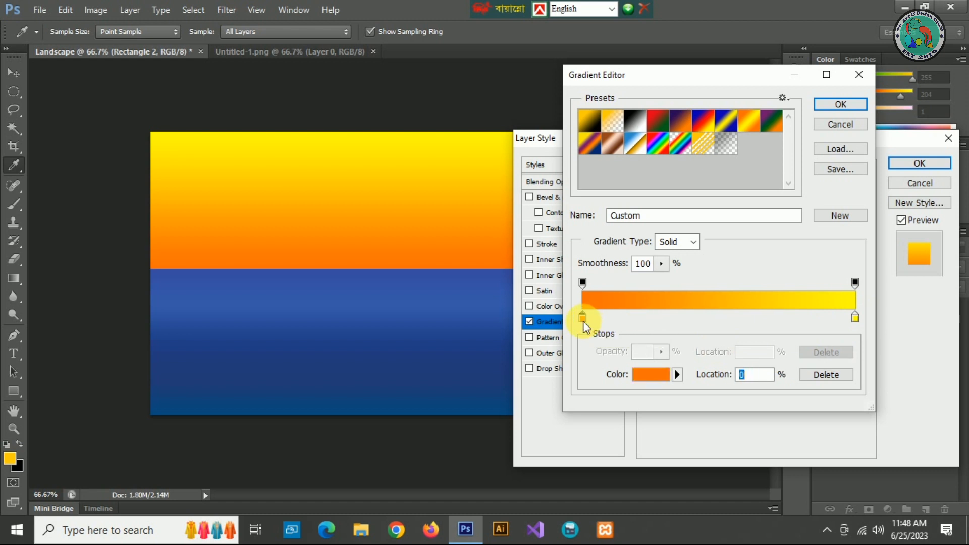
left_click_drag(584, 321, 587, 322)
type("00")
left_click_drag(854, 319, 839, 320)
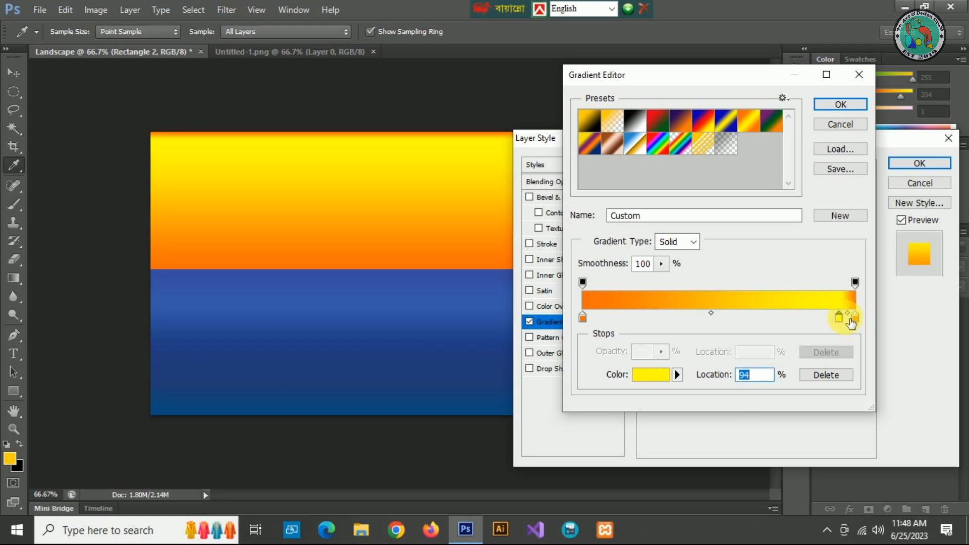
type("0")
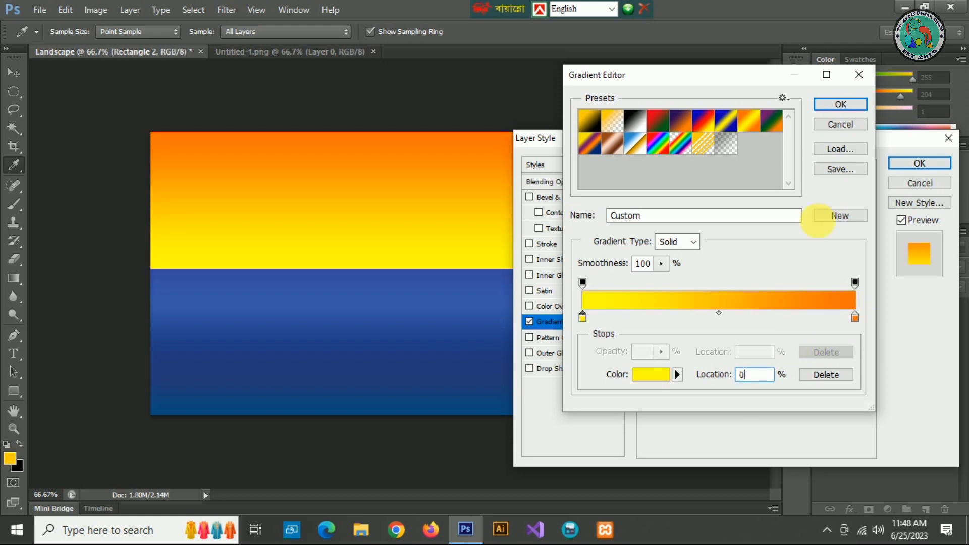
left_click(840, 106)
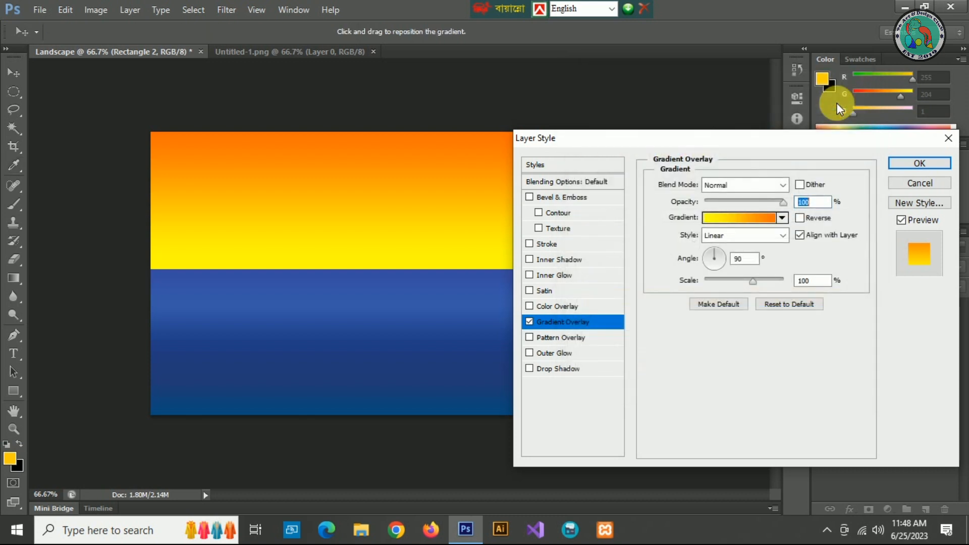
left_click(926, 162)
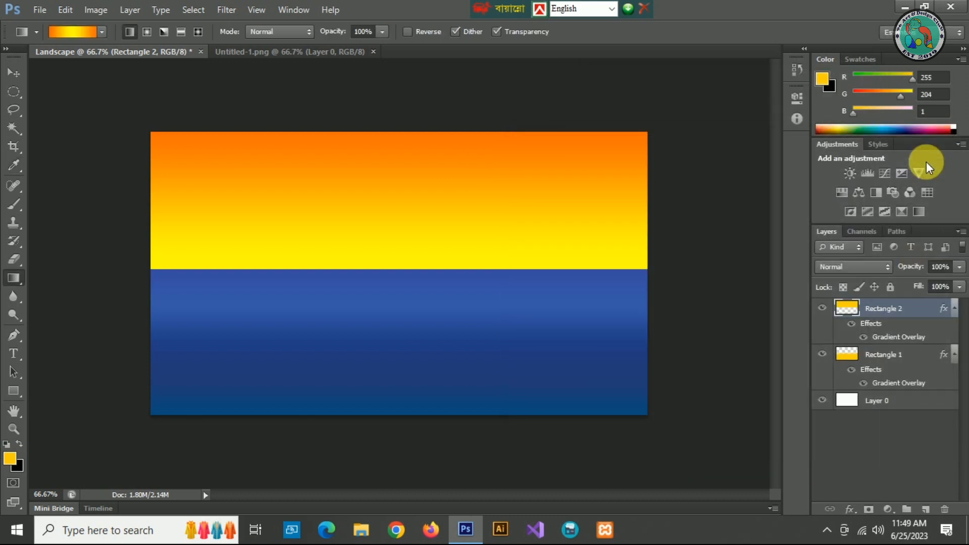
Draw a yellow circle as the sun with the Ellipse tool, in the middle of the orange sky.
left_click(14, 77)
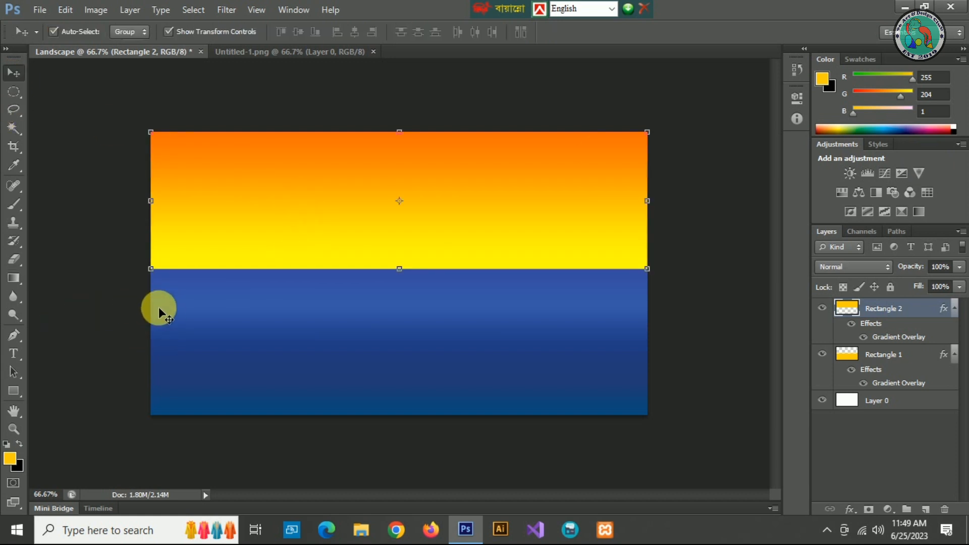
left_click(18, 390)
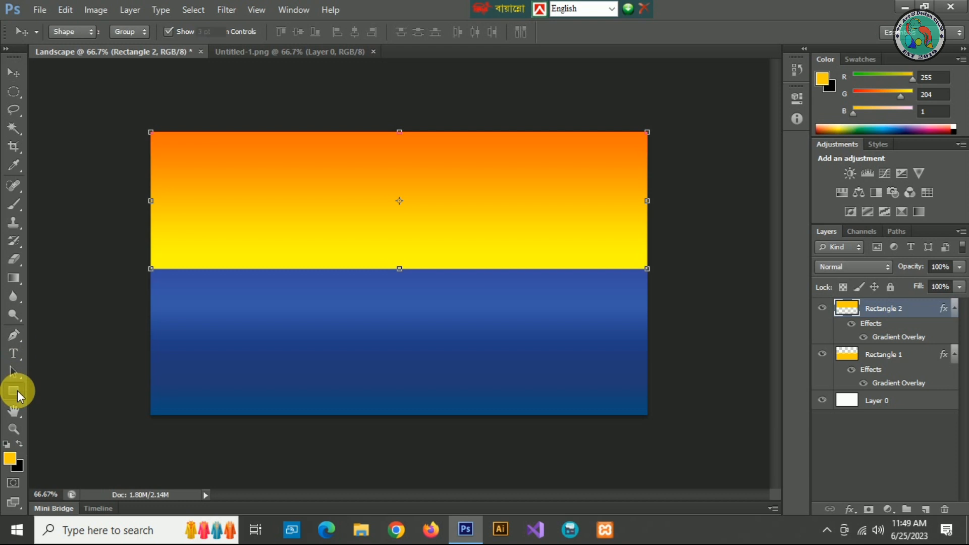
left_click(17, 389)
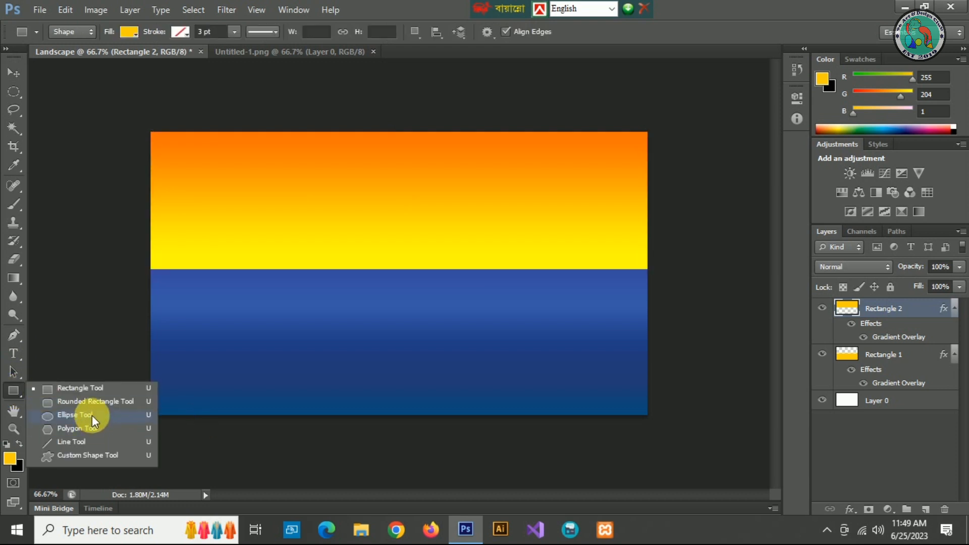
left_click(92, 416)
left_click_drag(356, 192, 417, 211)
Scale the sun circle up to about 125% in the orange sky and apply the transformation.
left_click(17, 71)
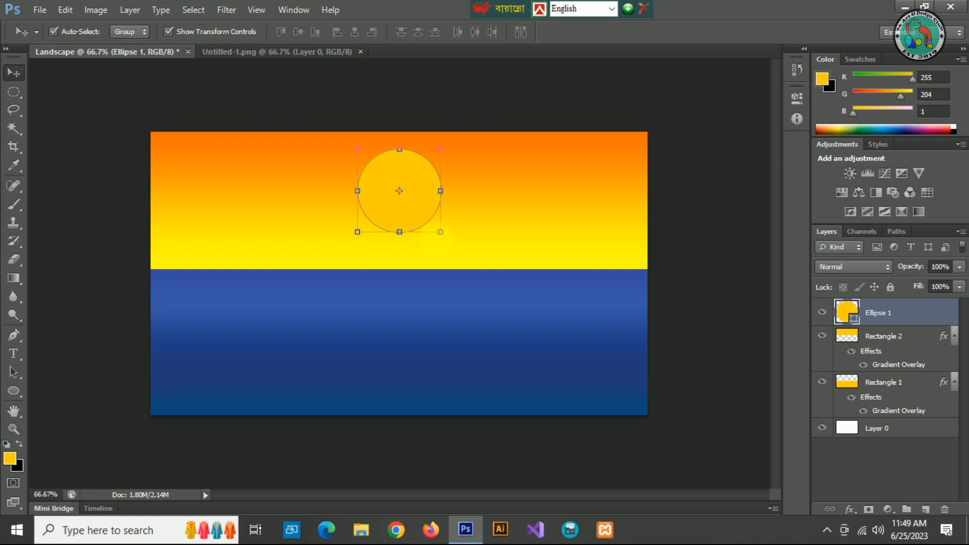
left_click_drag(444, 241, 417, 225)
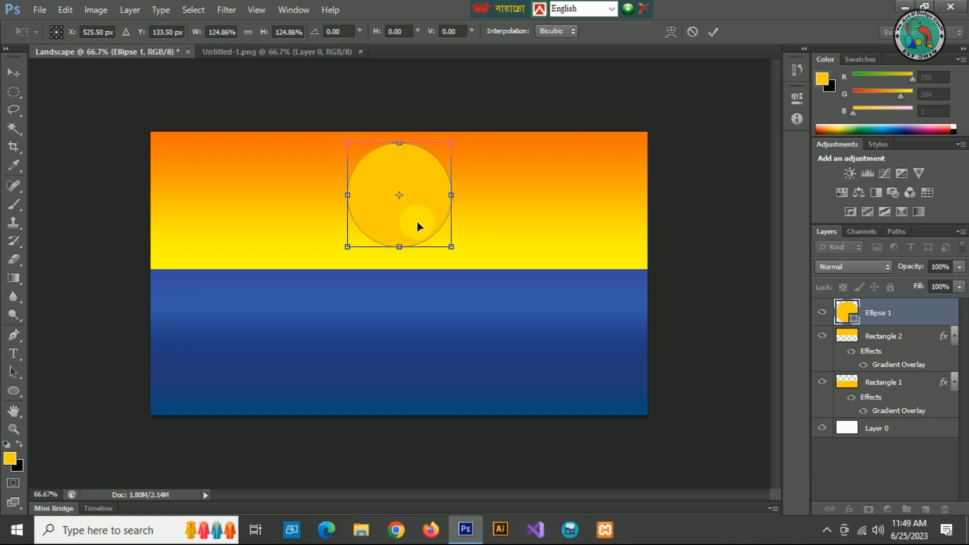
left_click(14, 73)
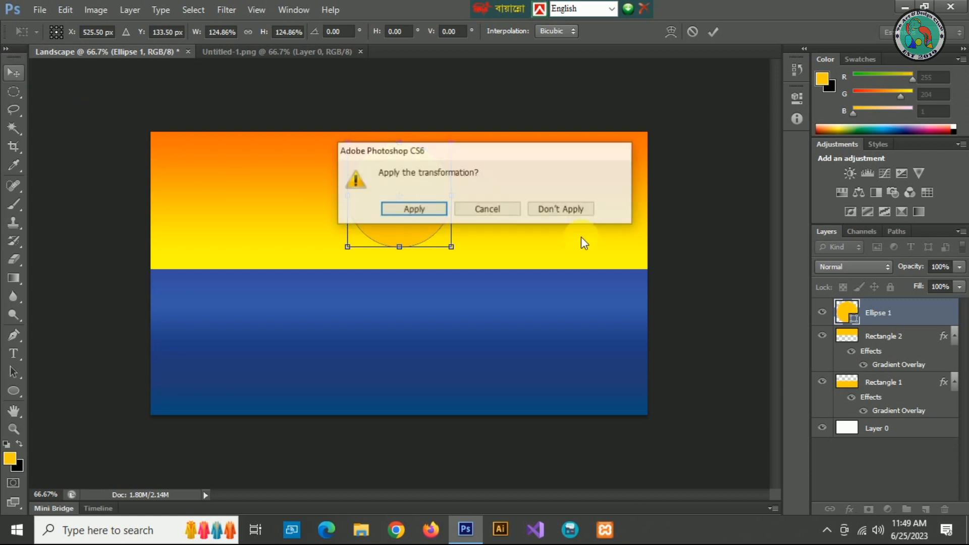
left_click(438, 210)
right_click(848, 313)
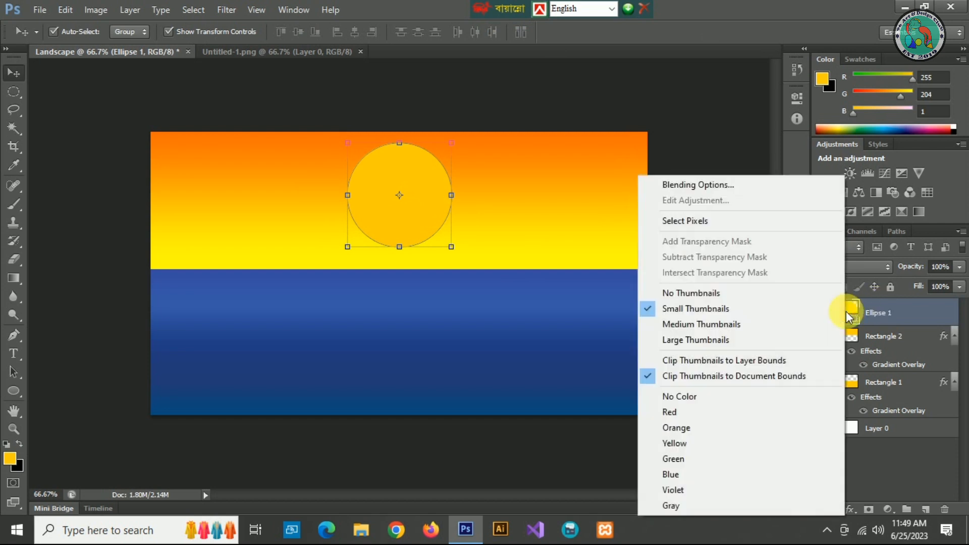
left_click(854, 313)
double_click(854, 314)
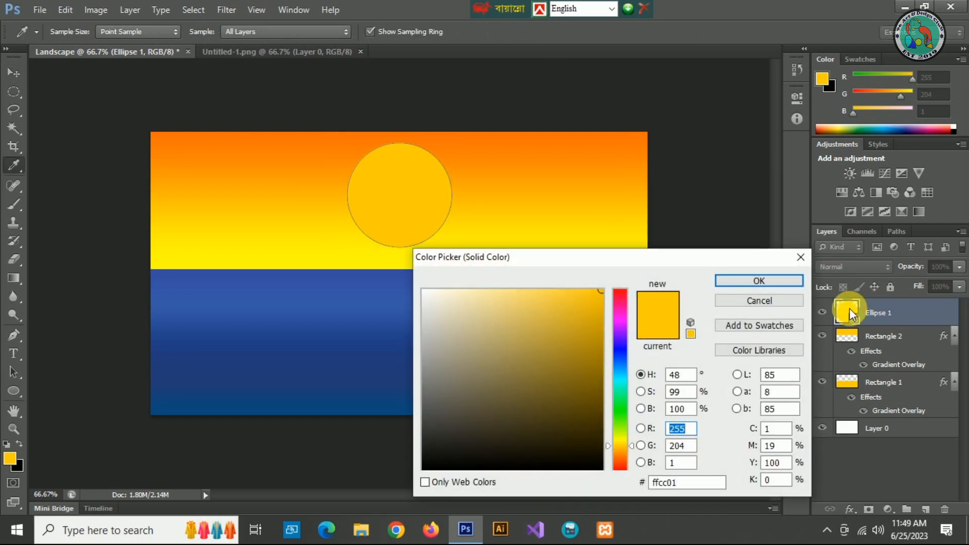
left_click(741, 304)
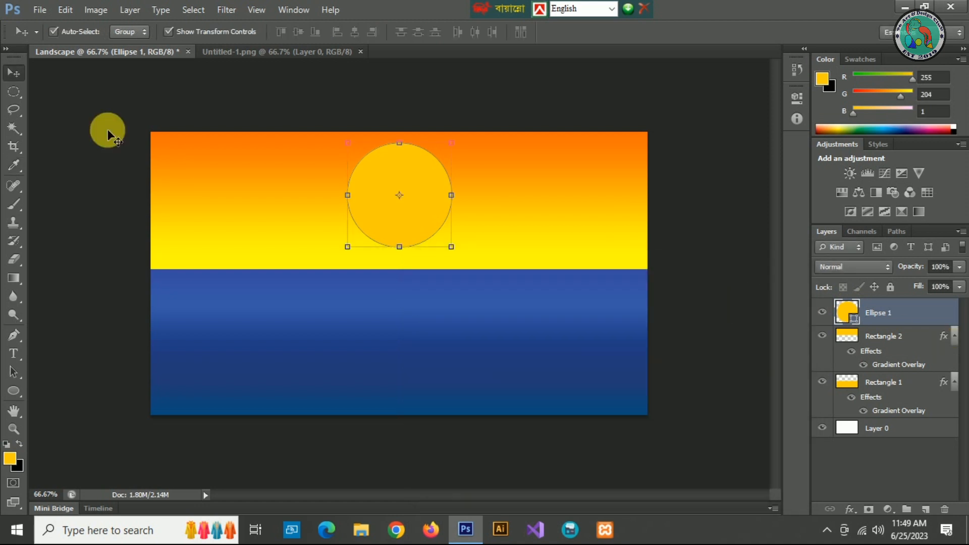
left_click(14, 278)
left_click(102, 32)
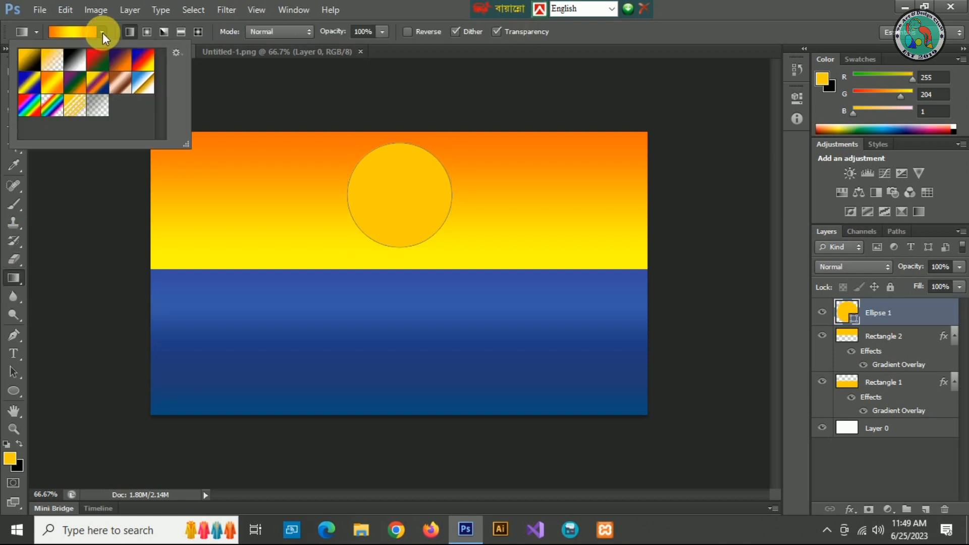
left_click(102, 32)
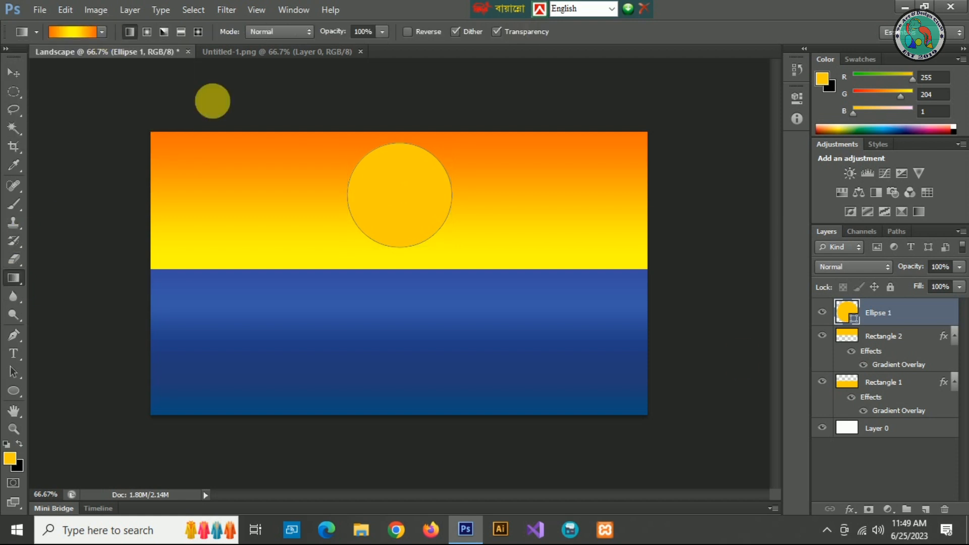
Rasterize the Ellipse 1 layer containing the sun circle.
right_click(841, 314)
right_click(866, 314)
right_click(865, 312)
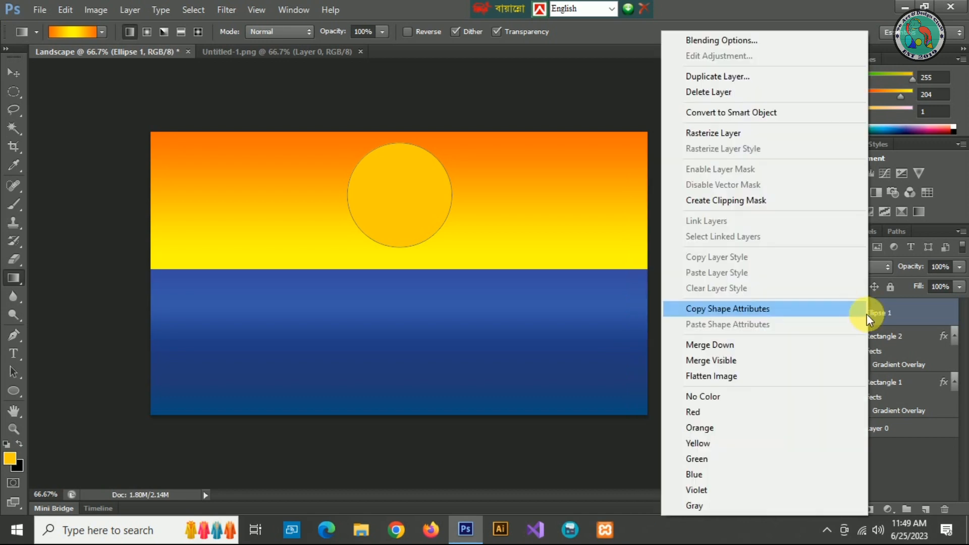
left_click(786, 135)
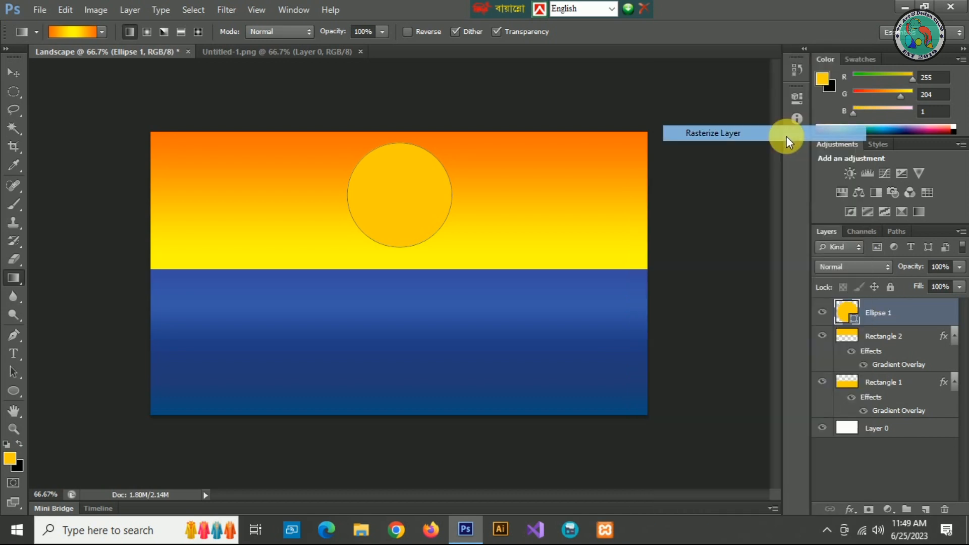
Add a gradient overlay to the Ellipse 1 layer using the Orange, Yellow, Orange preset.
double_click(854, 315)
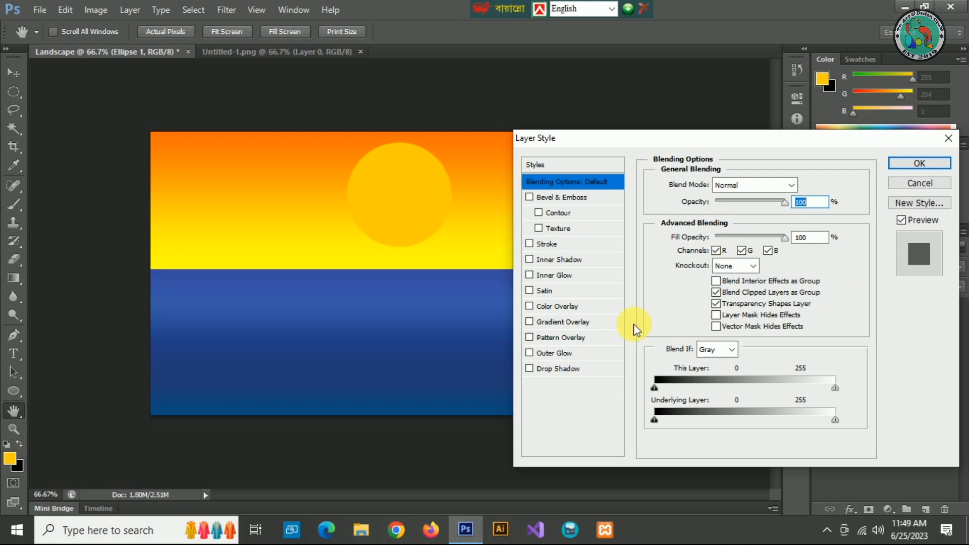
left_click(558, 307)
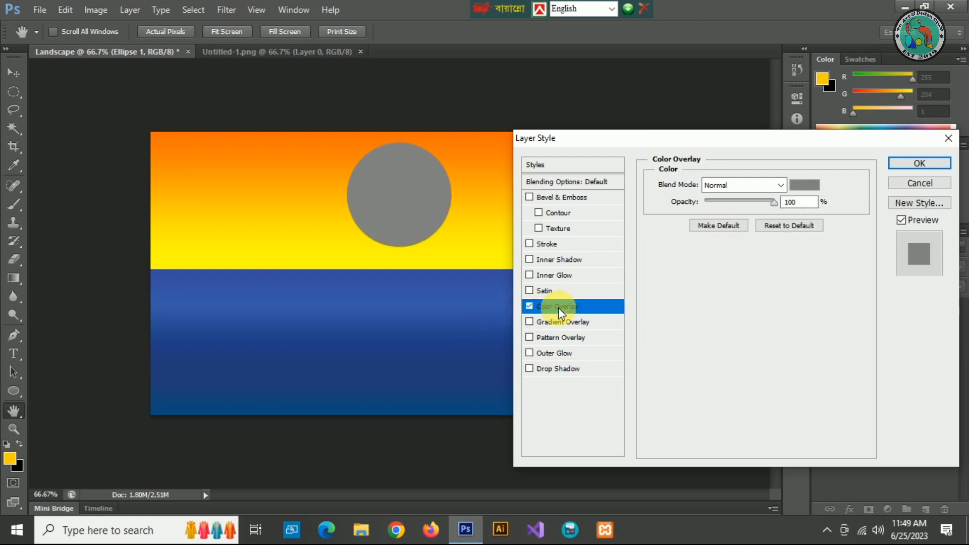
left_click(529, 306)
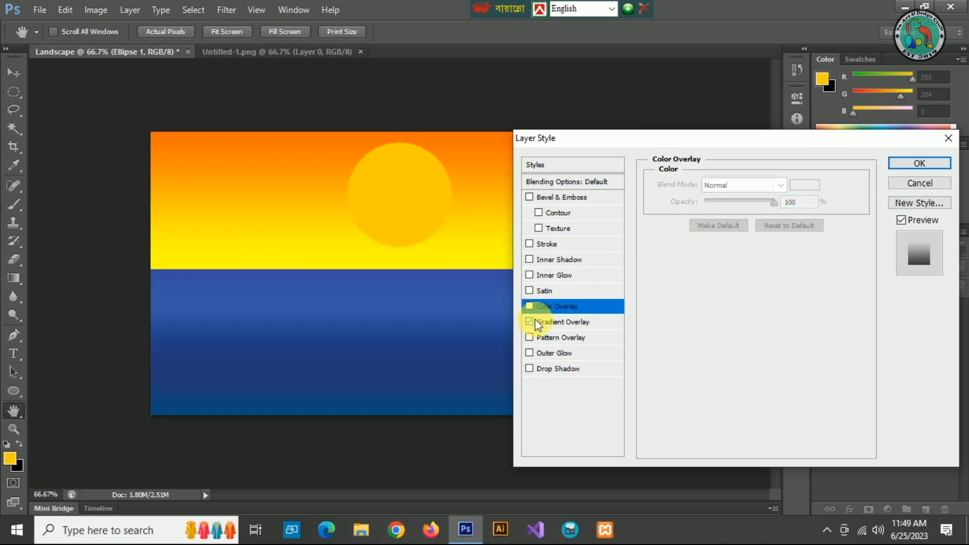
left_click(529, 321)
left_click(571, 323)
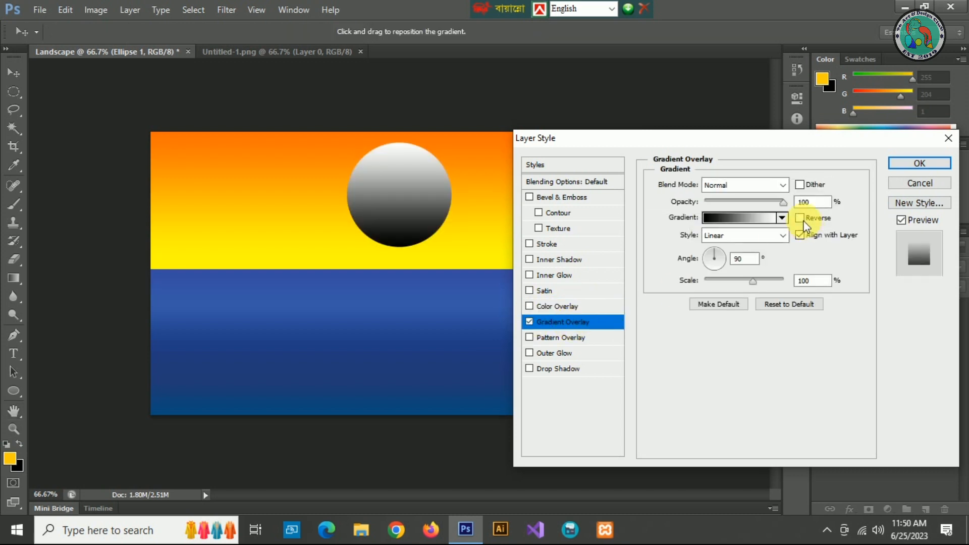
left_click(727, 217)
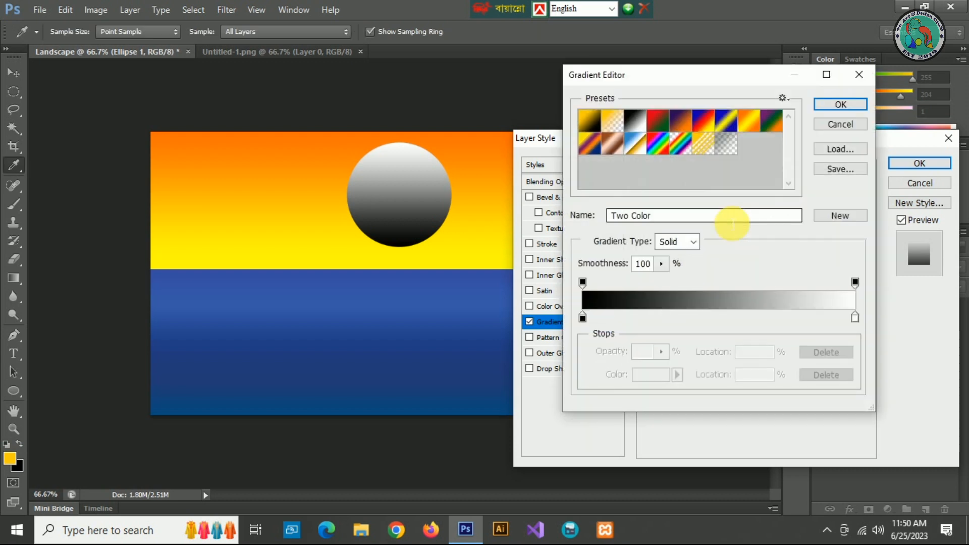
left_click(754, 123)
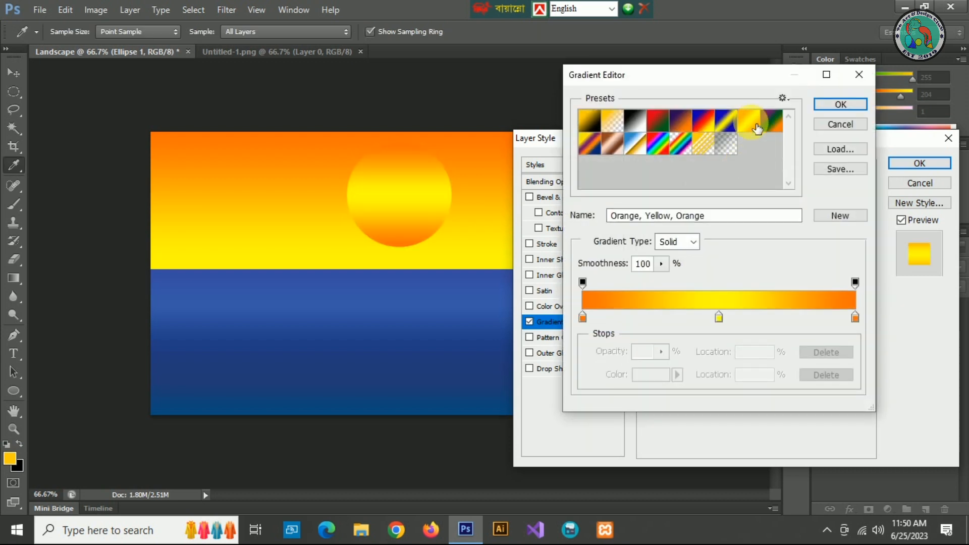
Move the sun gradient's yellow stop to 0%, keep the 100% stop at orange ff7100, and accept the gradient.
left_click(719, 318)
left_click_drag(718, 318, 583, 319)
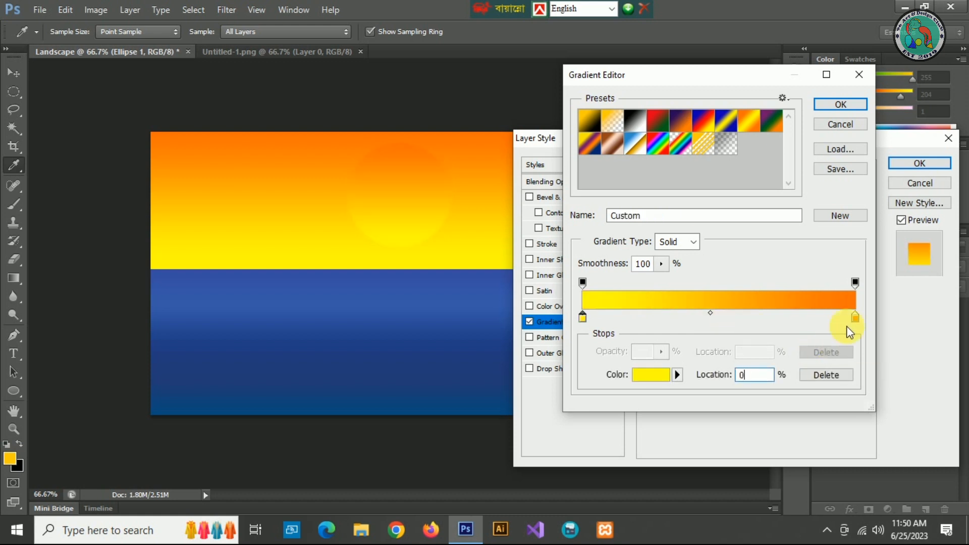
left_click(856, 317)
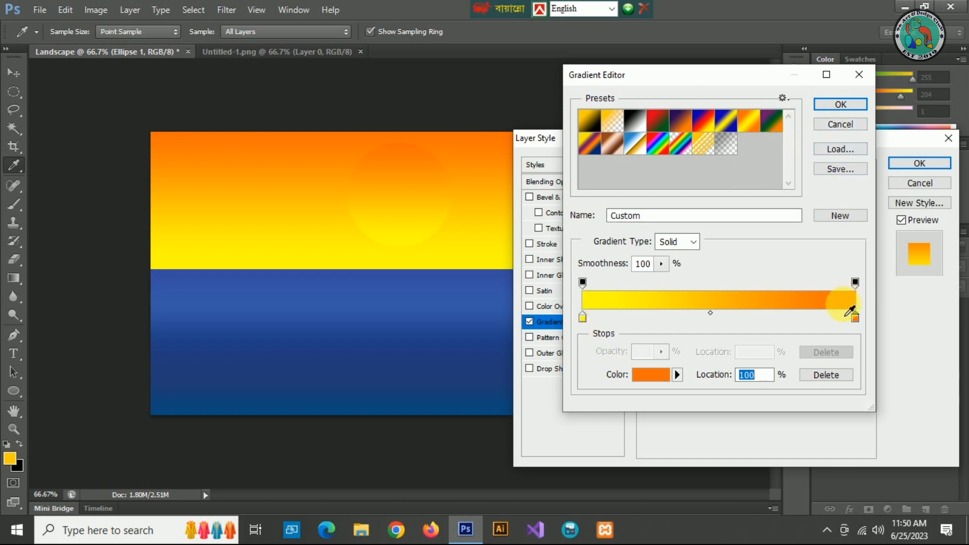
left_click(658, 375)
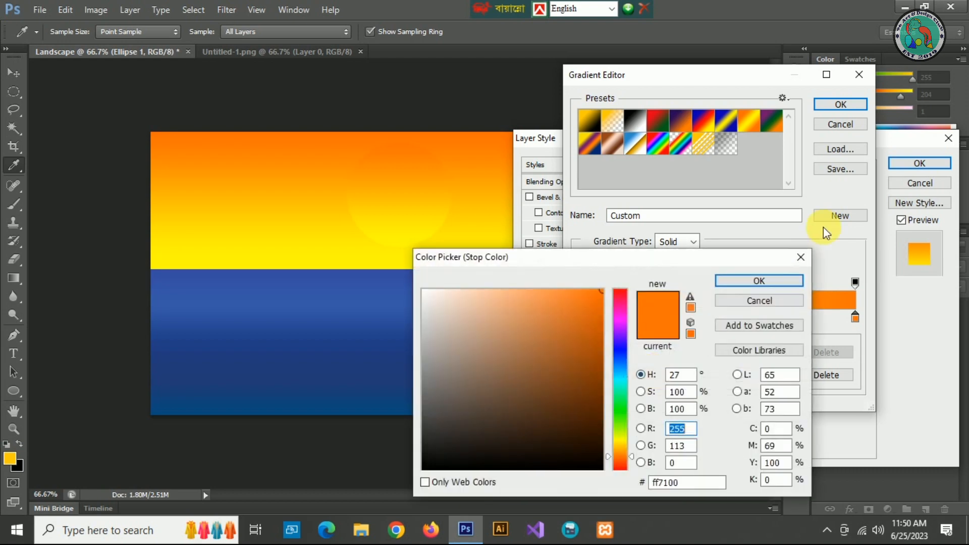
left_click(781, 281)
left_click(839, 103)
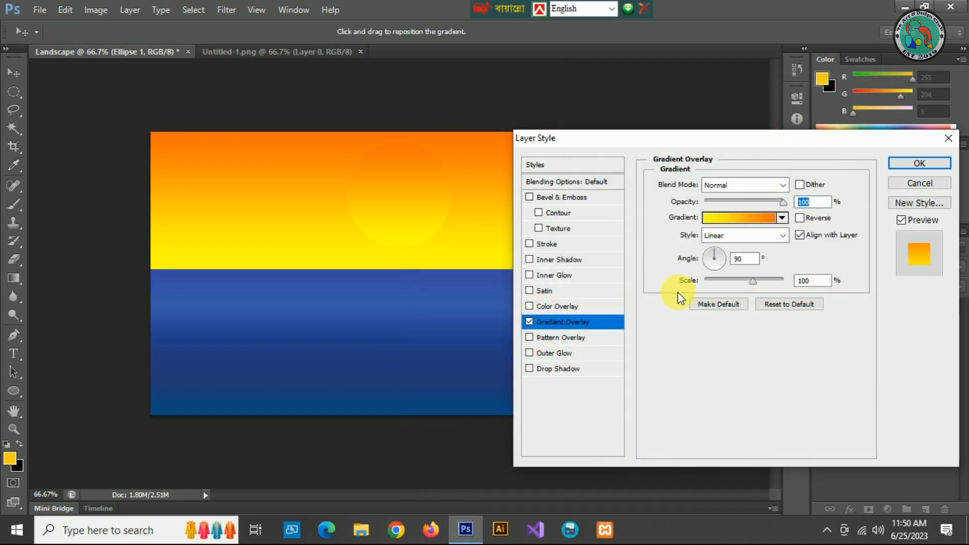
Recolor the sun gradient's 0% stop with orange sampled from the gradient's opposite end, and apply the layer style.
left_click(731, 221)
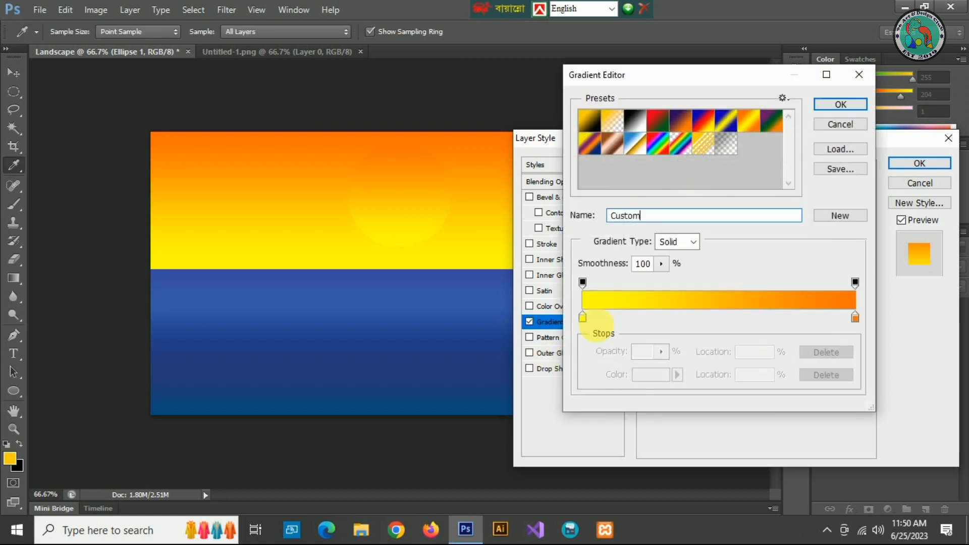
left_click(583, 316)
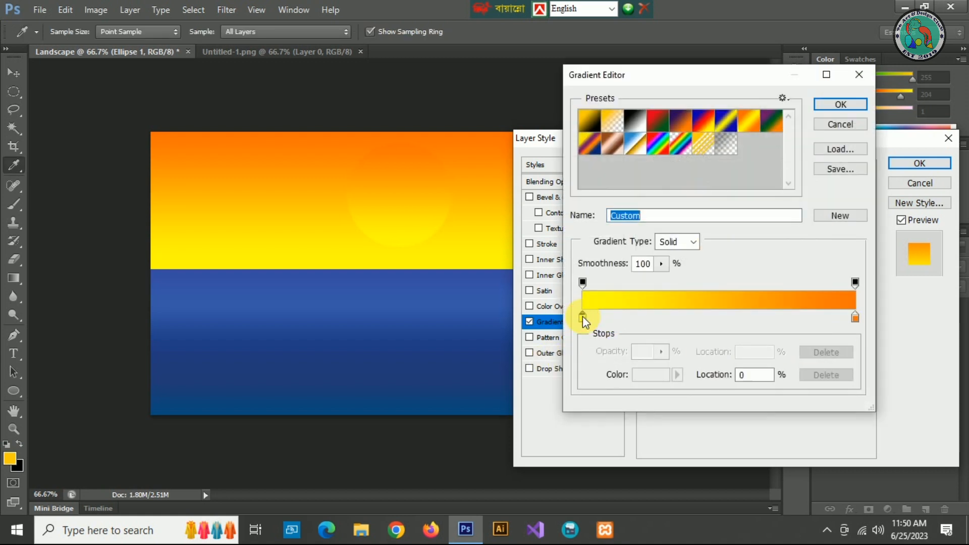
left_click(847, 309)
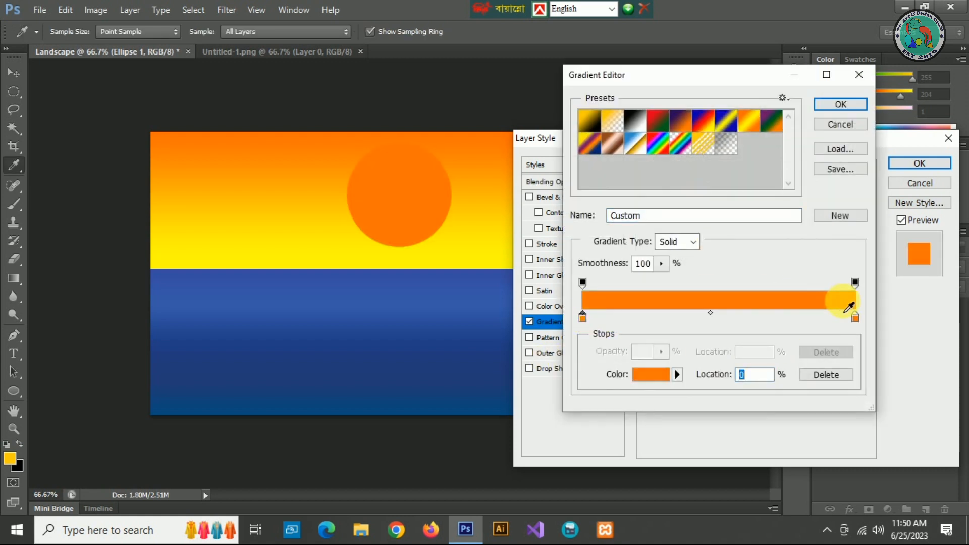
left_click(847, 104)
left_click(905, 163)
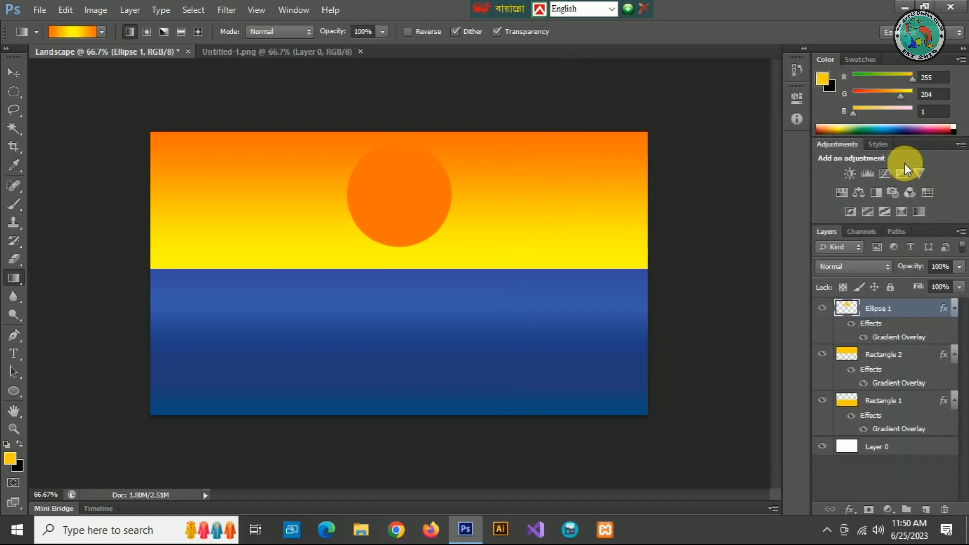
Set the Ellipse 1 layer's opacity to 80% and keep the sun selected.
left_click(13, 72)
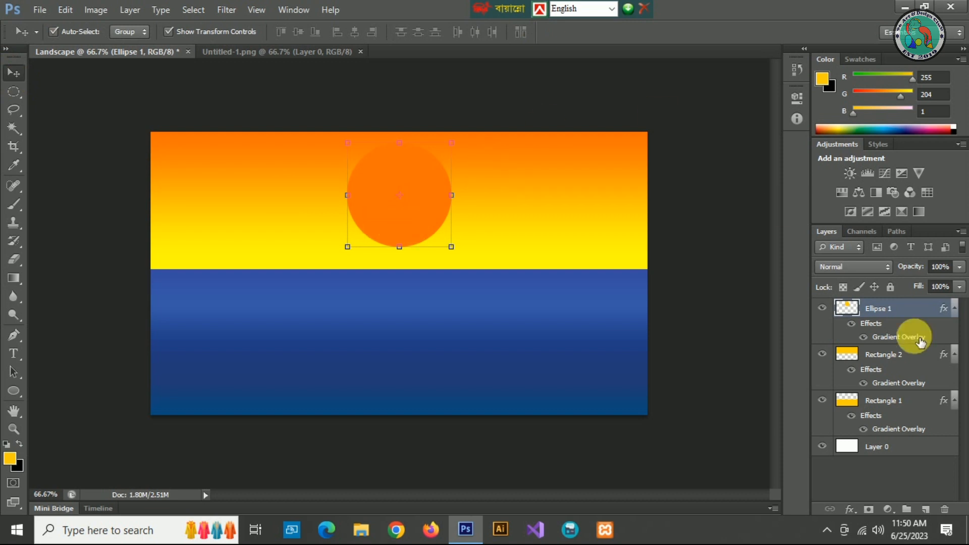
left_click(938, 267)
key("BackSpace")
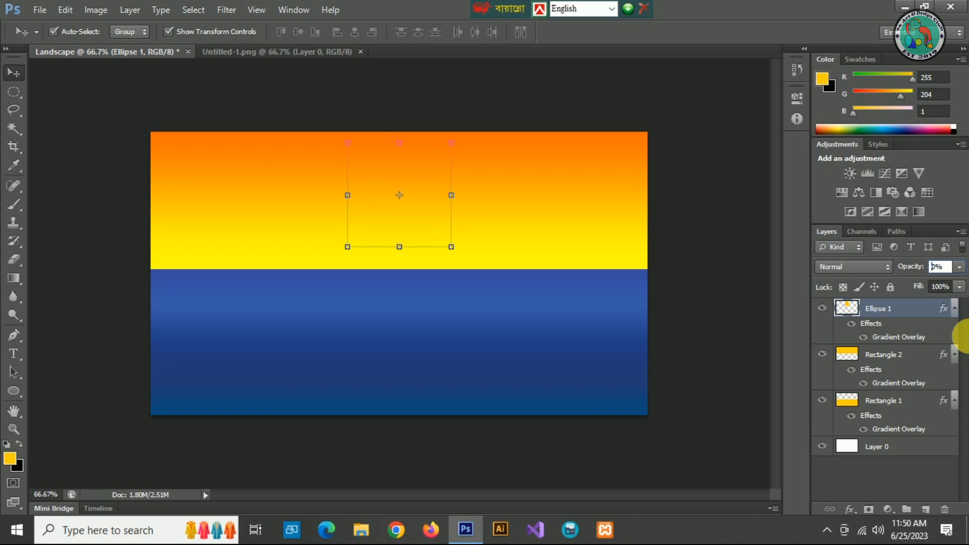
type("8")
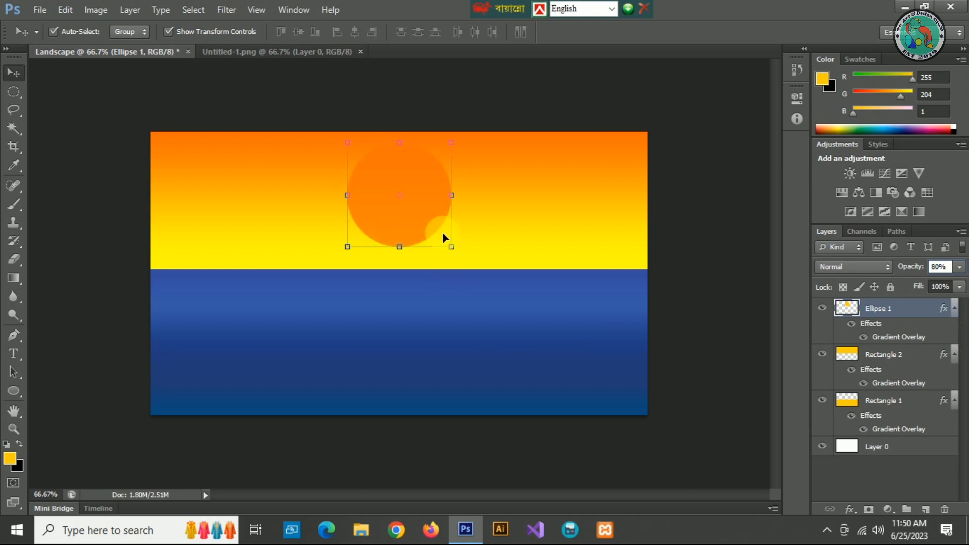
left_click(508, 218)
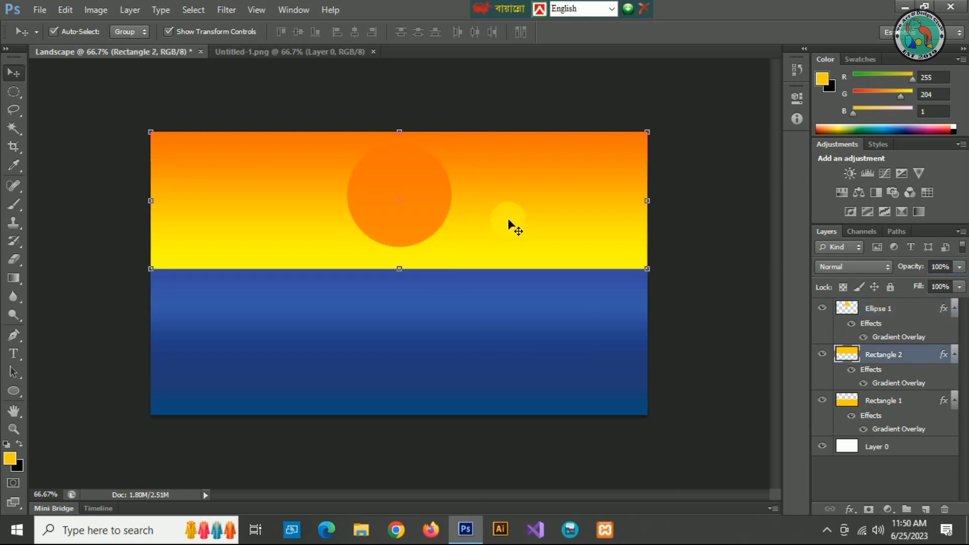
left_click(438, 227)
left_click(2, 74)
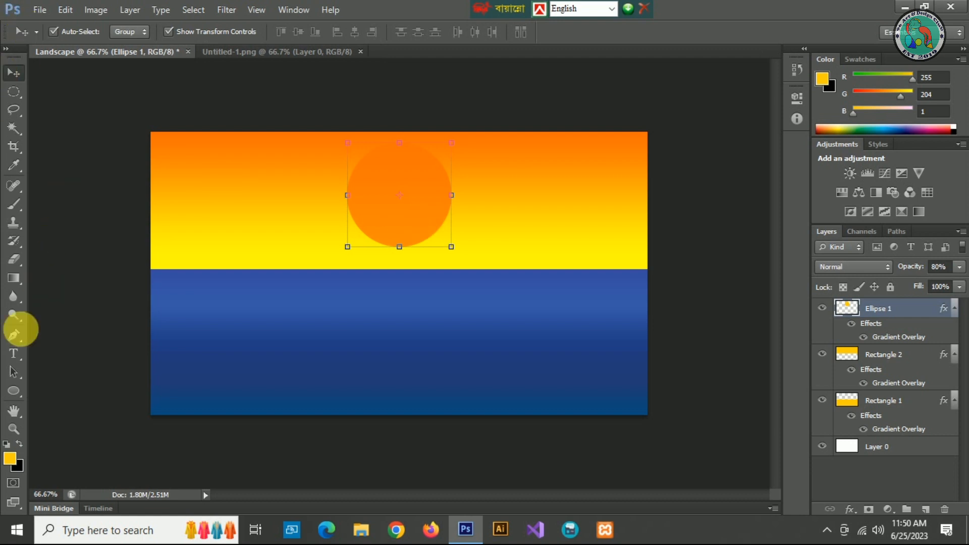
Set the foreground color to white and fill the sun circle with it using the Paint Bucket tool.
left_click(22, 282)
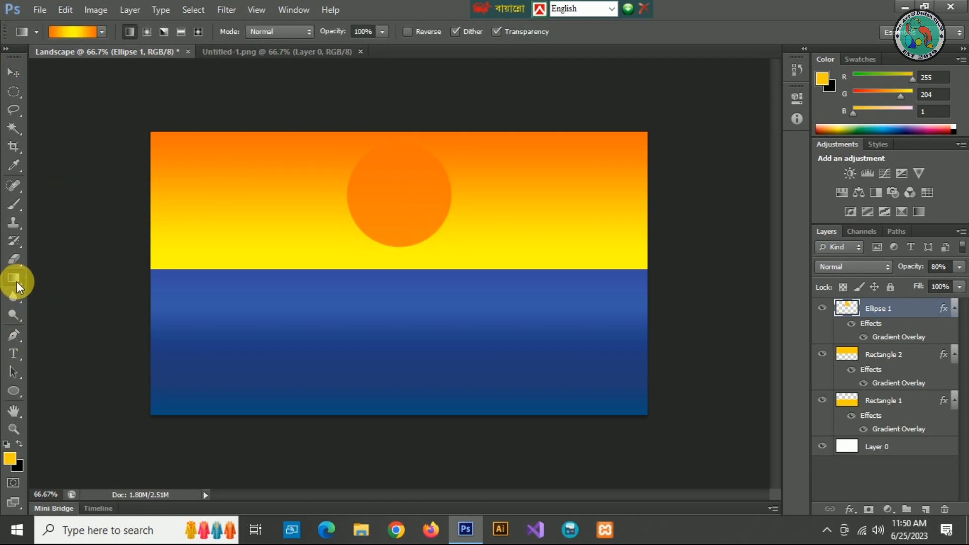
right_click(17, 281)
left_click(60, 292)
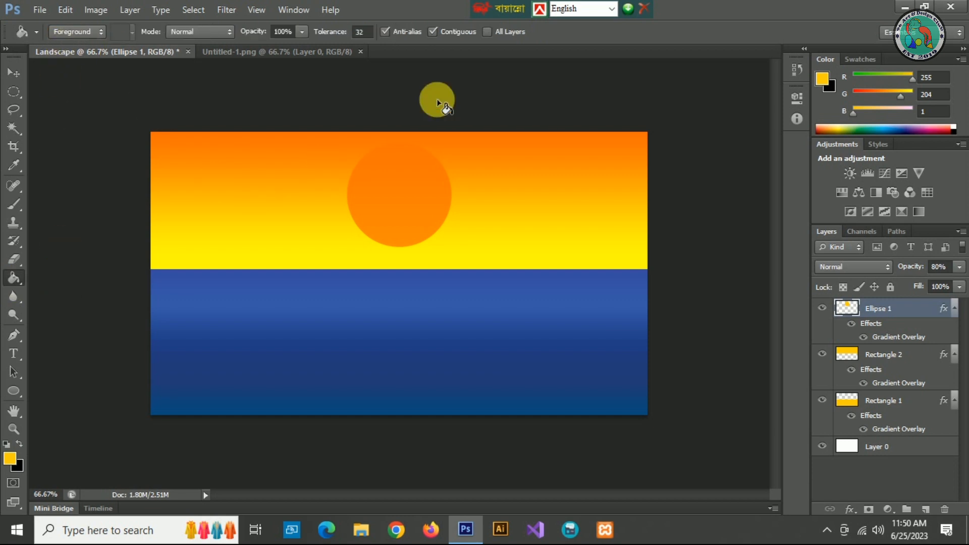
left_click(9, 458)
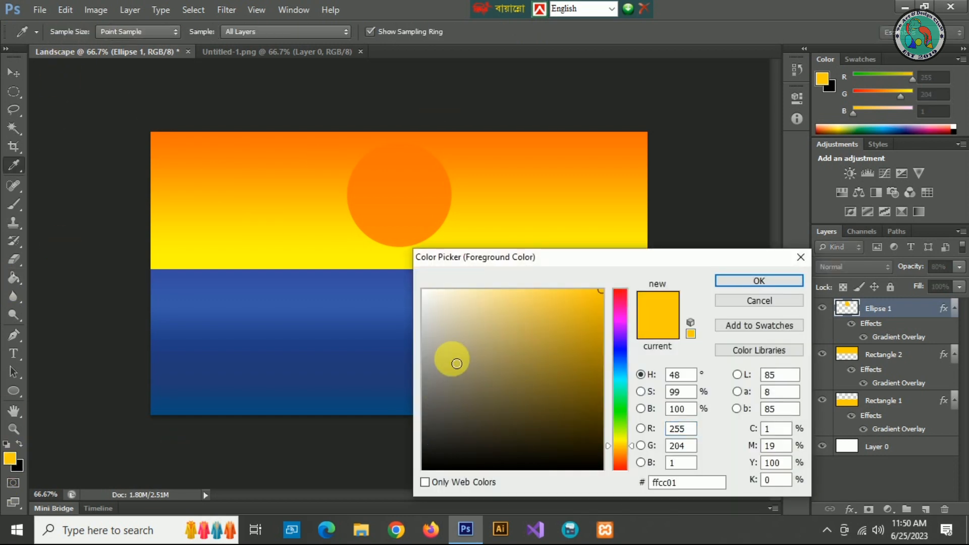
left_click_drag(454, 381, 415, 282)
left_click(776, 283)
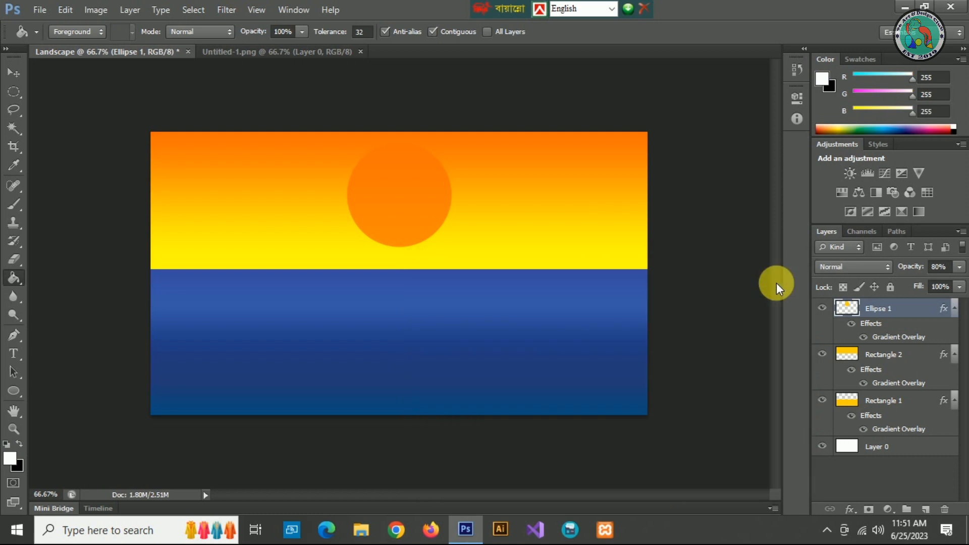
left_click(425, 190)
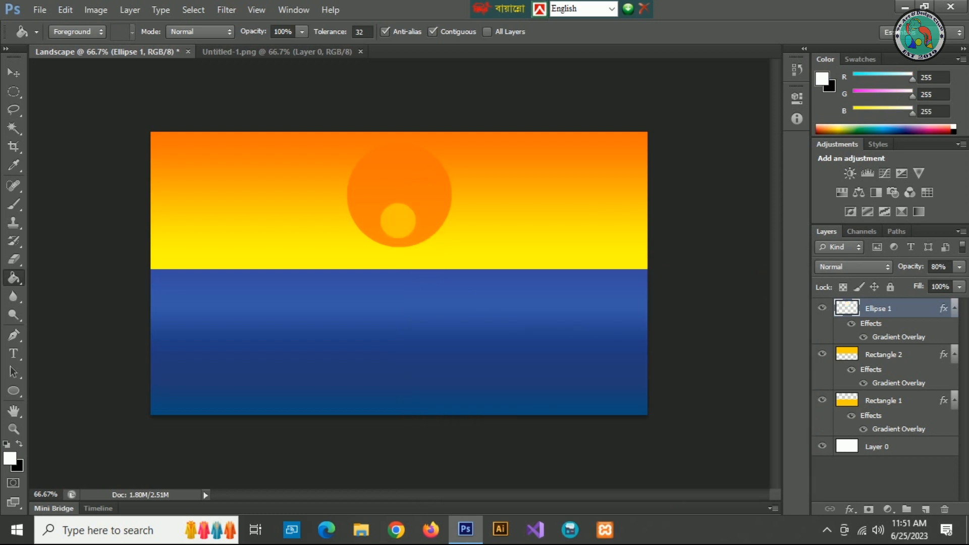
Select the sun circle's area with the Magic Wand tool.
left_click(15, 123)
left_click(438, 227)
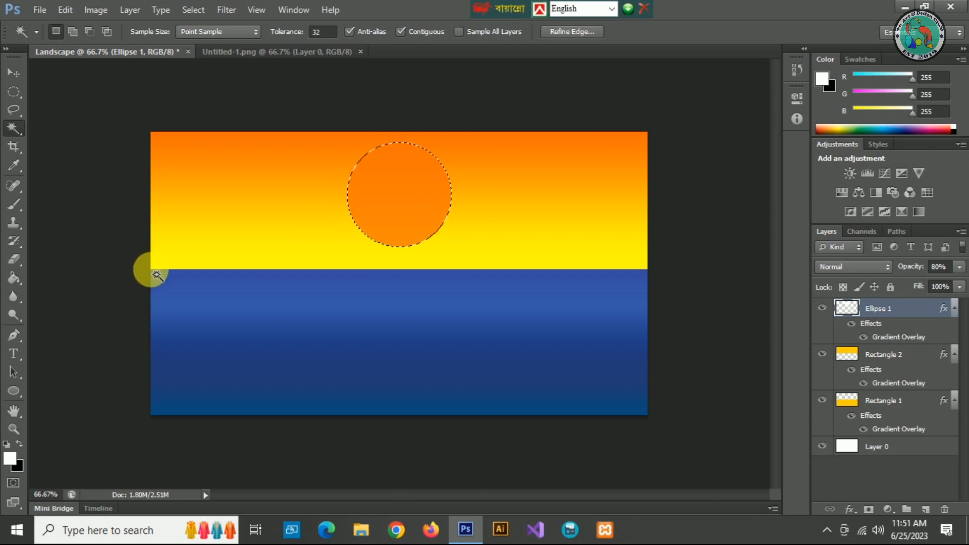
Turn off the Gradient Overlay effect on the sun's Ellipse 1 layer and deselect the sun.
left_click(19, 278)
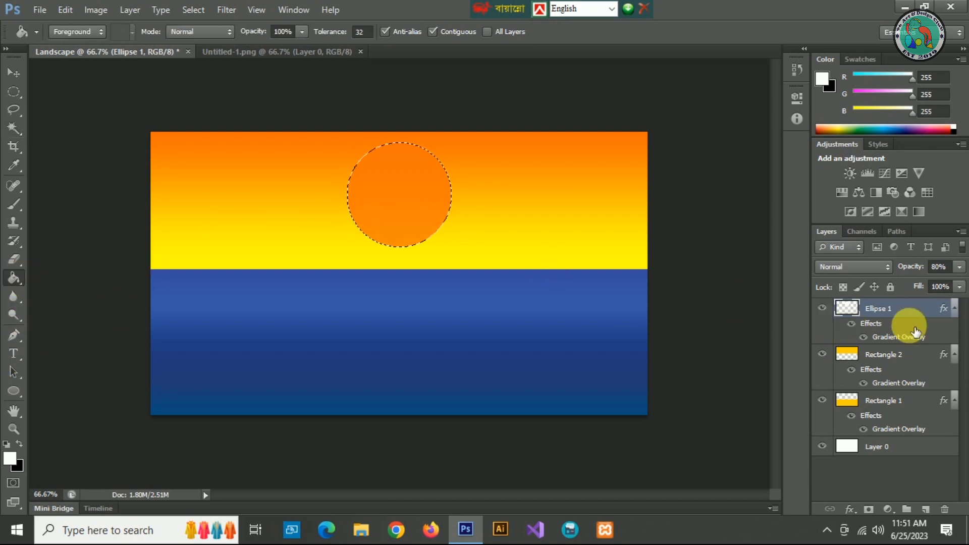
left_click(851, 311)
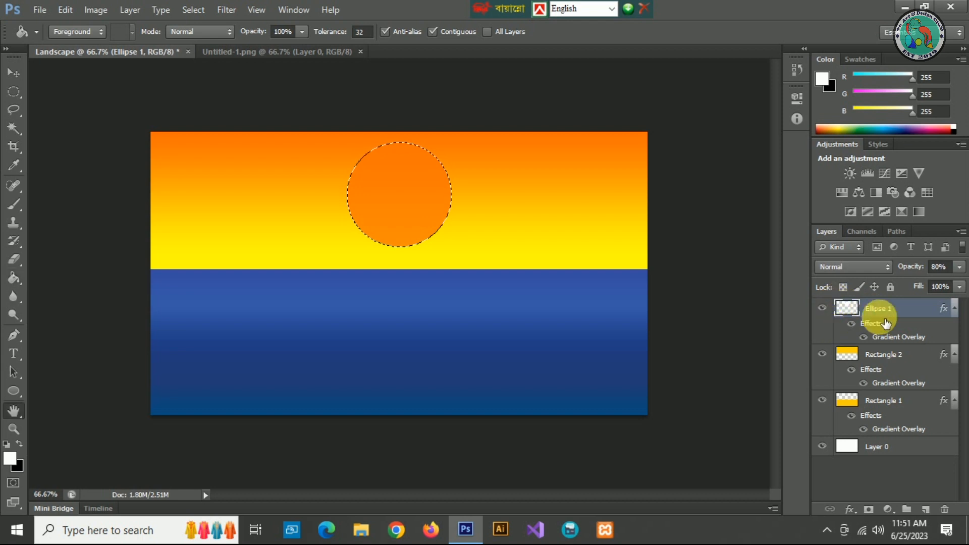
double_click(866, 318)
left_click(530, 323)
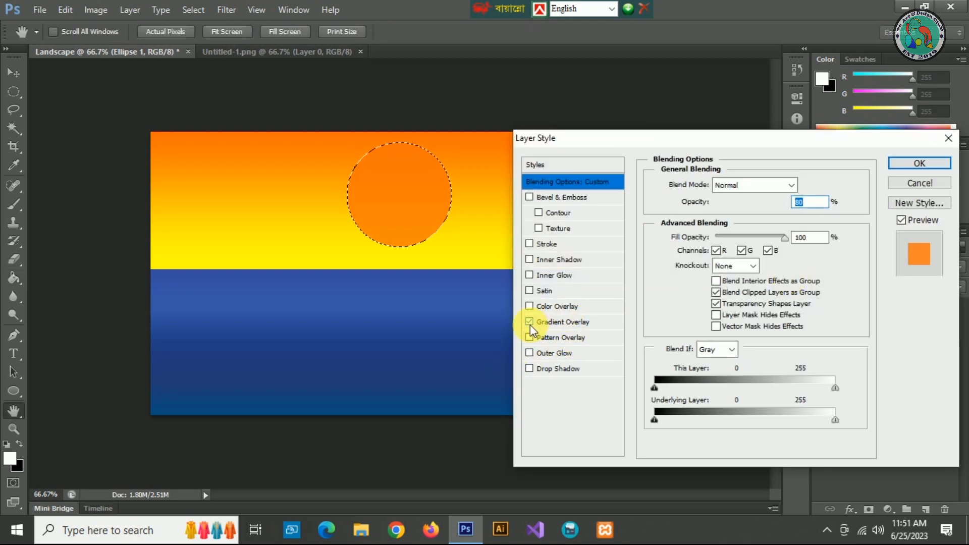
left_click(920, 163)
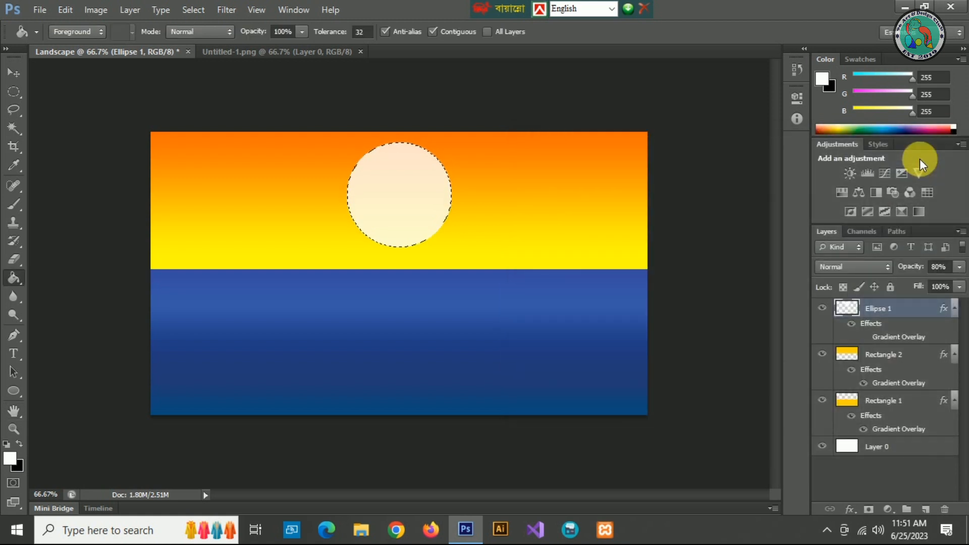
left_click(19, 72)
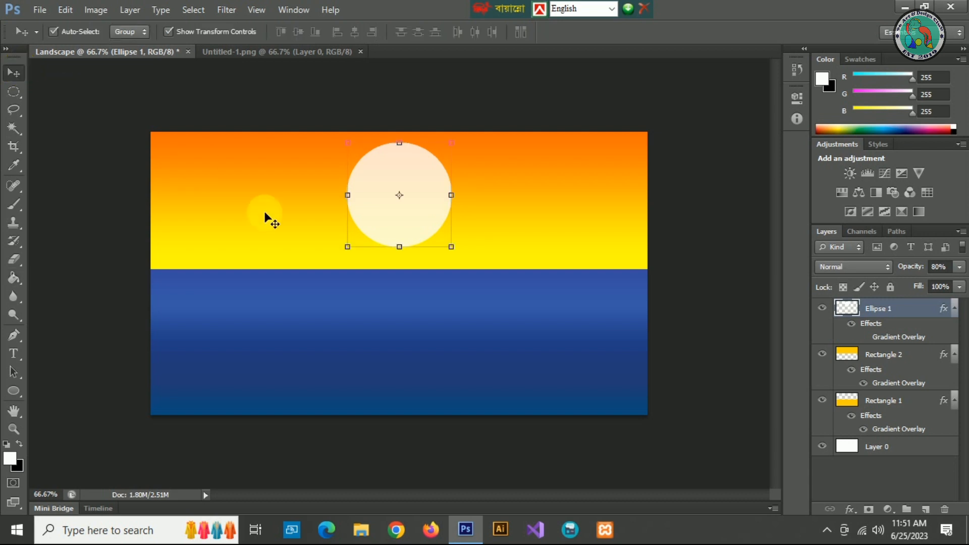
left_click(22, 112)
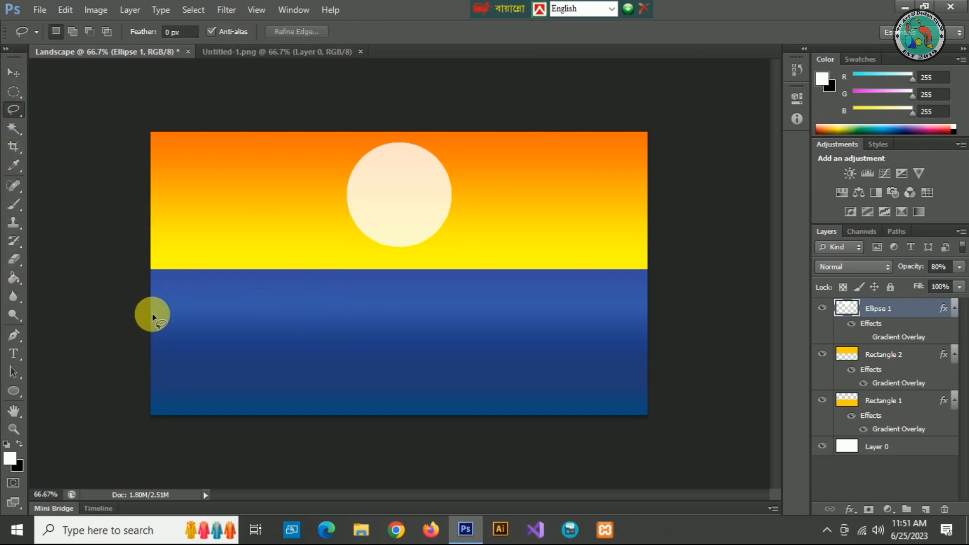
left_click_drag(200, 336, 209, 346)
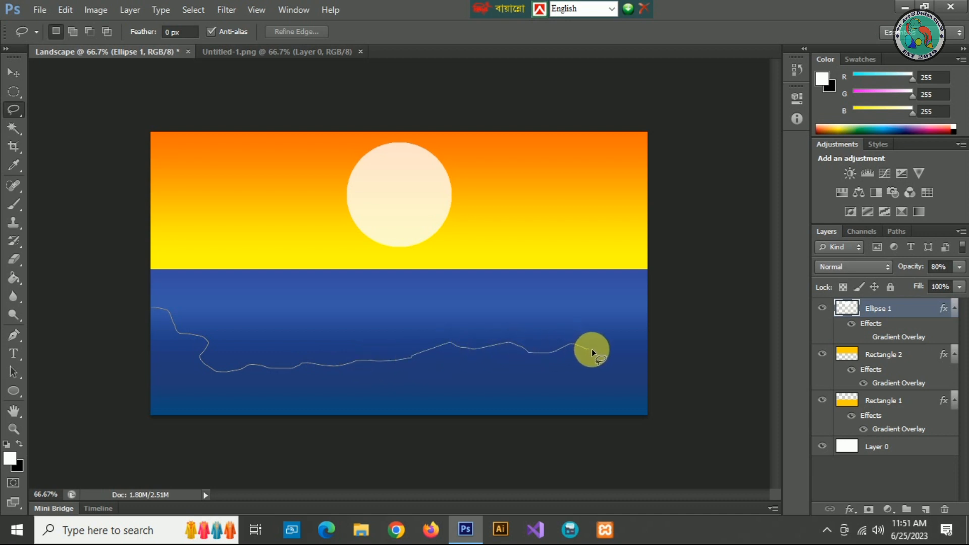
left_click_drag(635, 340, 640, 339)
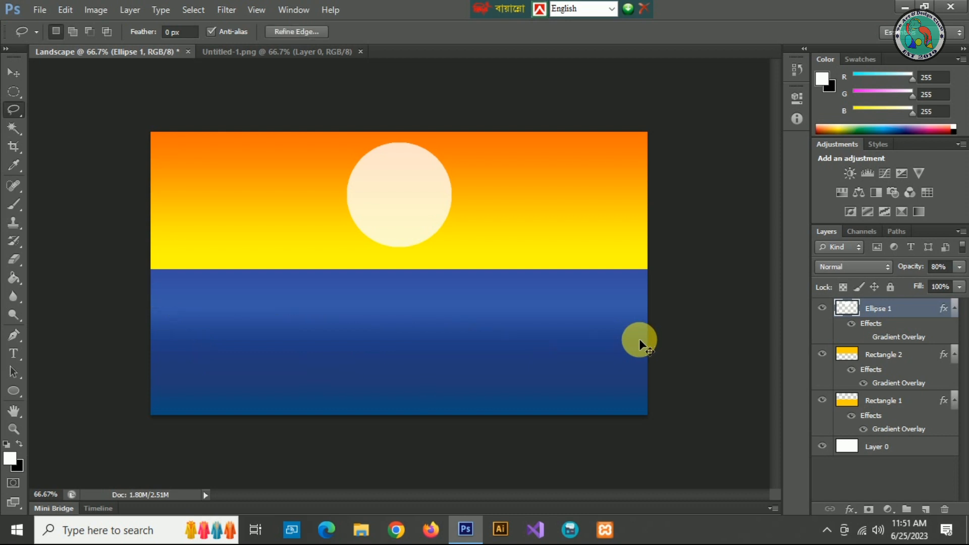
key("ctrl+d")
Add a new layer and lasso a wavy shoreline selection covering the lower part of the sea down to the canvas edge.
left_click(926, 509)
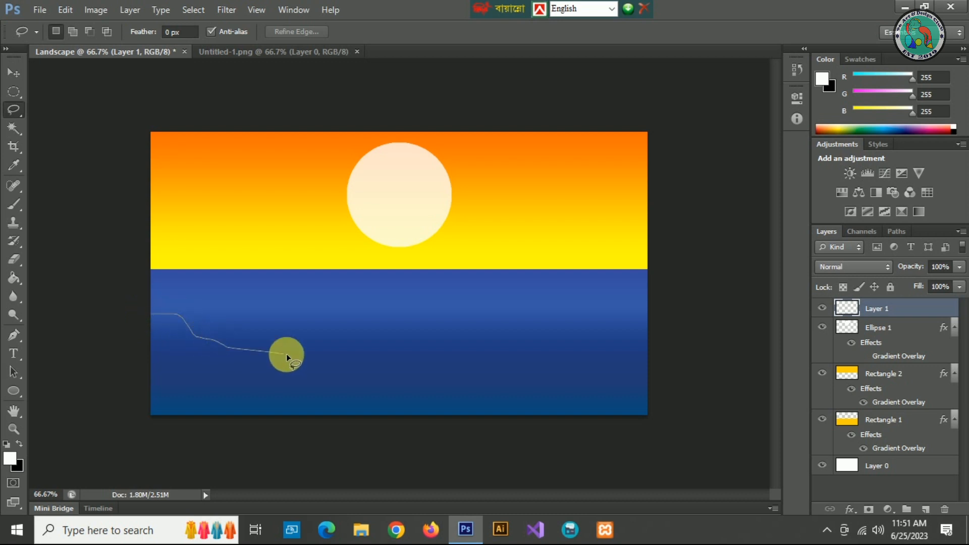
left_click_drag(318, 348, 360, 345)
left_click_drag(459, 352, 541, 357)
mouse_move(645, 451)
left_mouse_down()
mouse_move(482, 473)
mouse_move(204, 452)
mouse_move(71, 429)
mouse_move(36, 357)
left_mouse_up()
left_click_drag(38, 313, 38, 312)
Fill the shoreline selection with black using the Paint Bucket tool and deselect it.
left_click(20, 445)
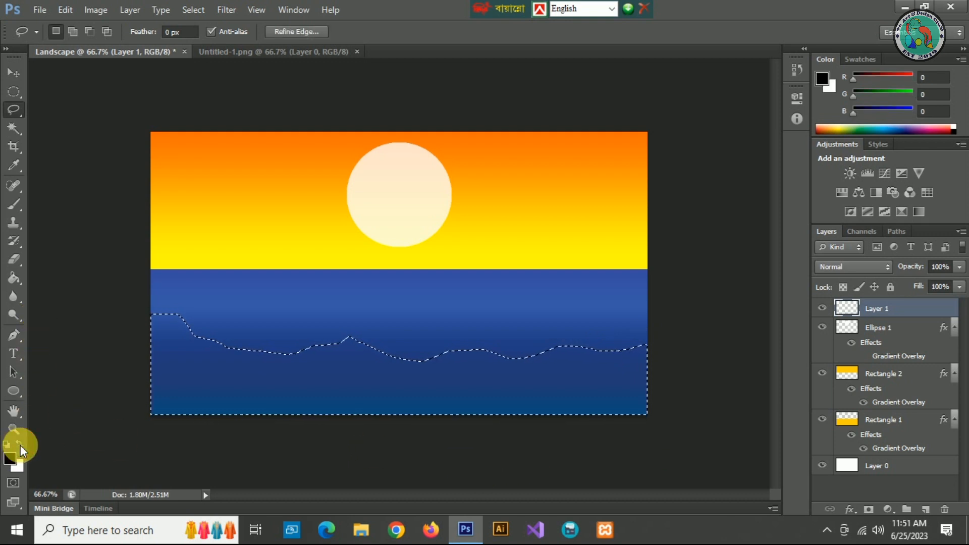
left_click(17, 277)
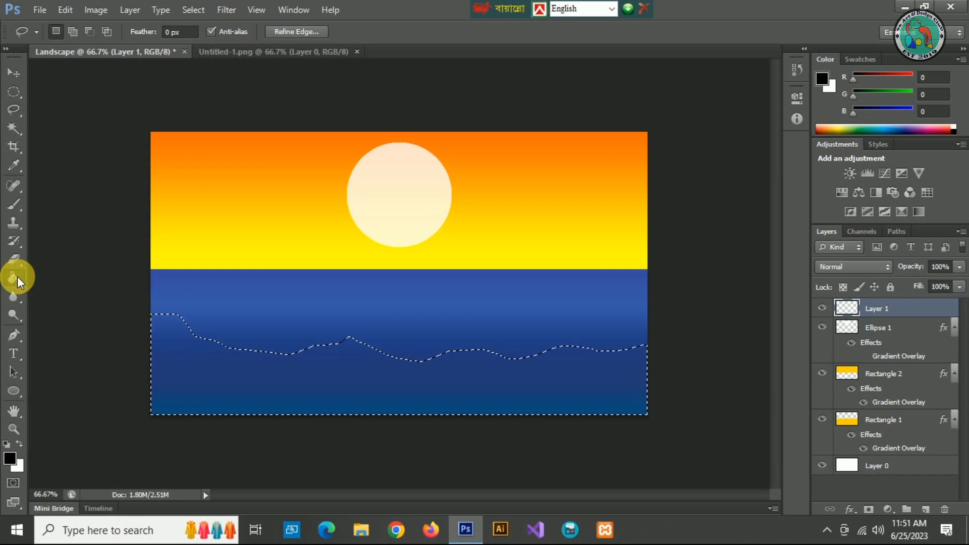
left_click(324, 387)
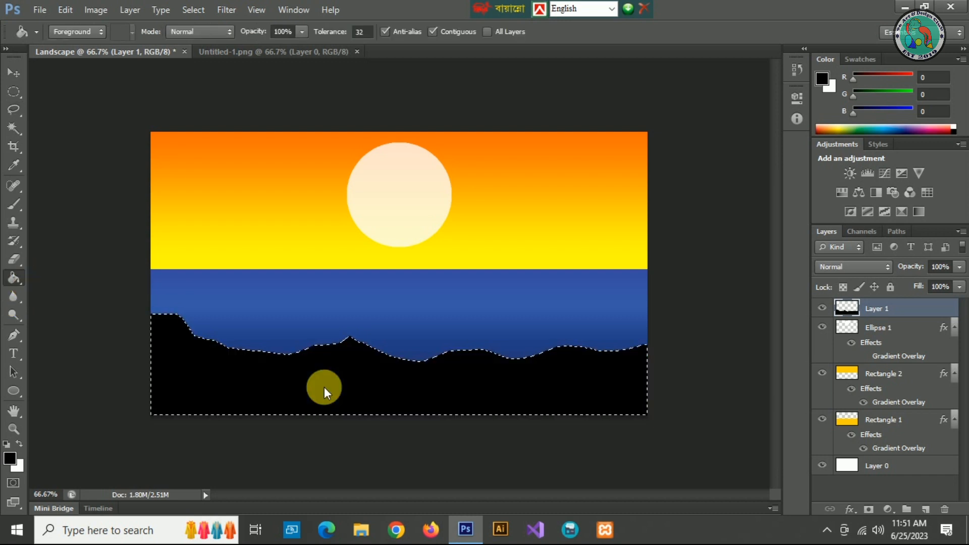
left_click(9, 76)
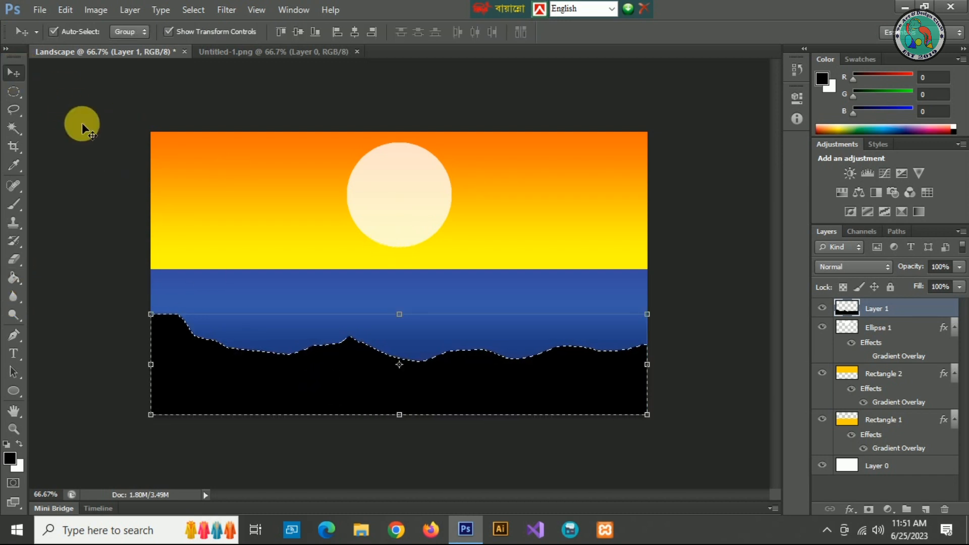
left_click(94, 218)
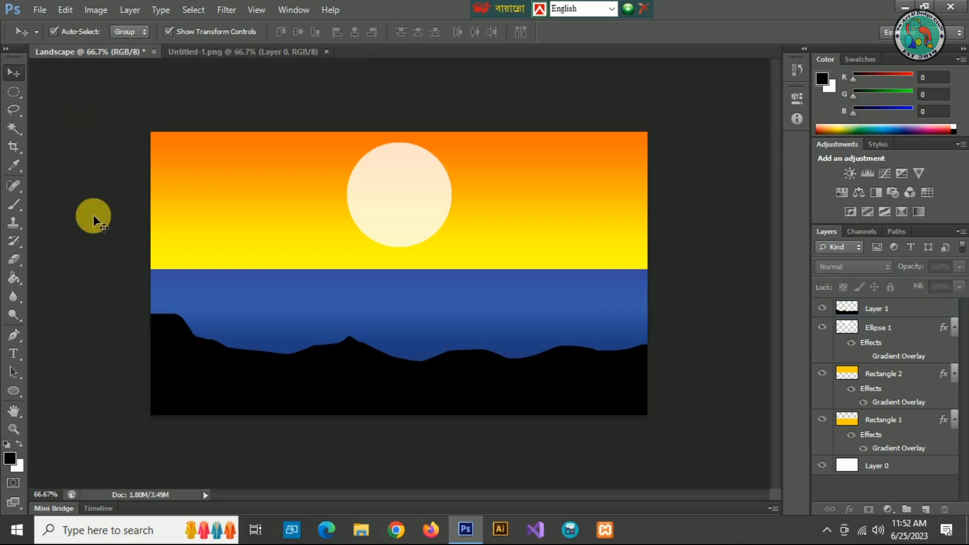
Bring the palm-tree silhouette from the pngtree PNG into the Landscape document and close the two other image documents.
left_click(38, 16)
left_click(39, 36)
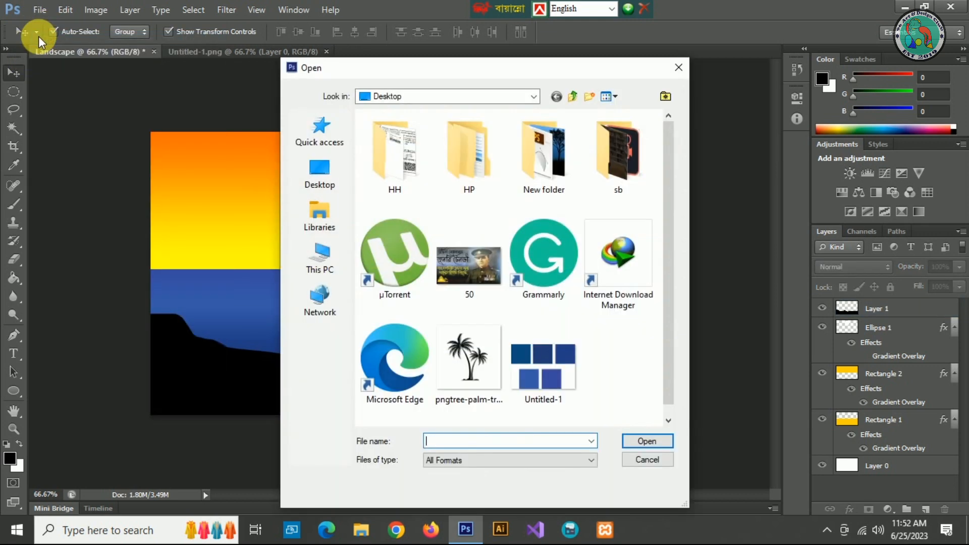
double_click(455, 344)
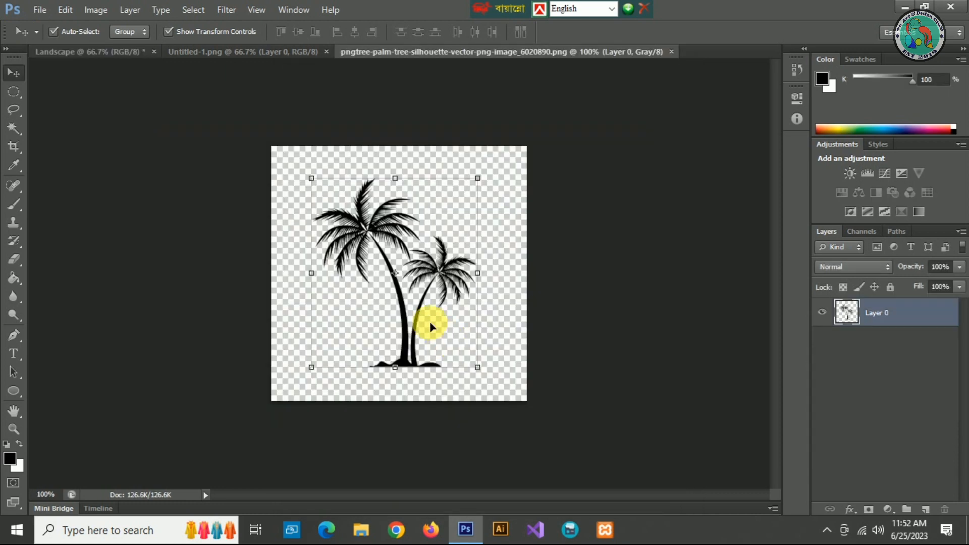
left_click_drag(417, 324, 274, 303)
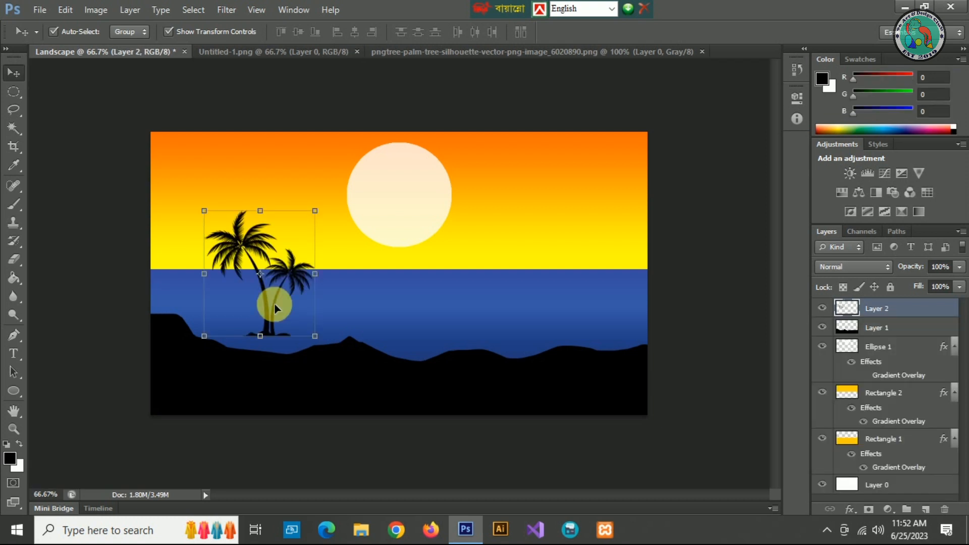
left_click(357, 52)
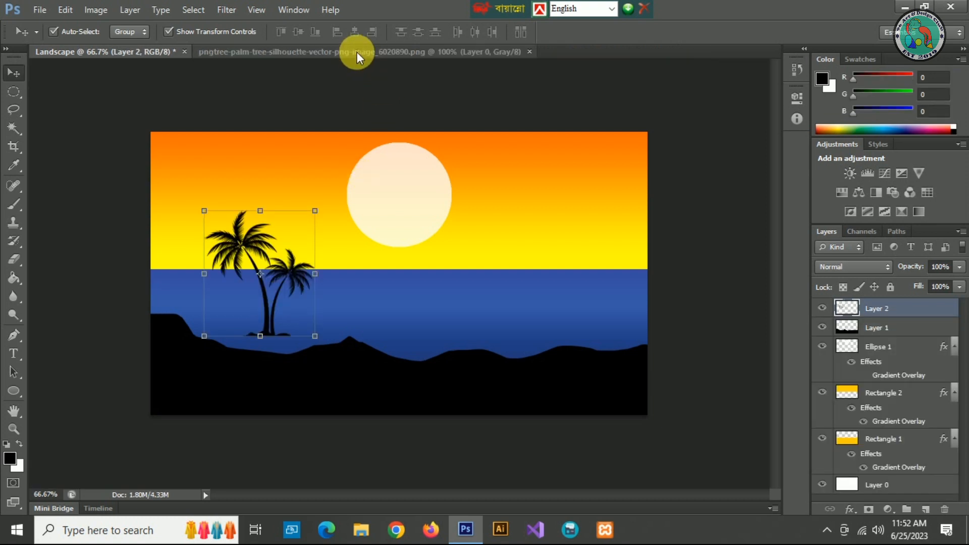
left_click(529, 52)
Move the palm trees onto the left shore, enlarge them to about 119%, and apply the transformation.
left_click_drag(273, 329, 224, 346)
left_click_drag(270, 235, 294, 213)
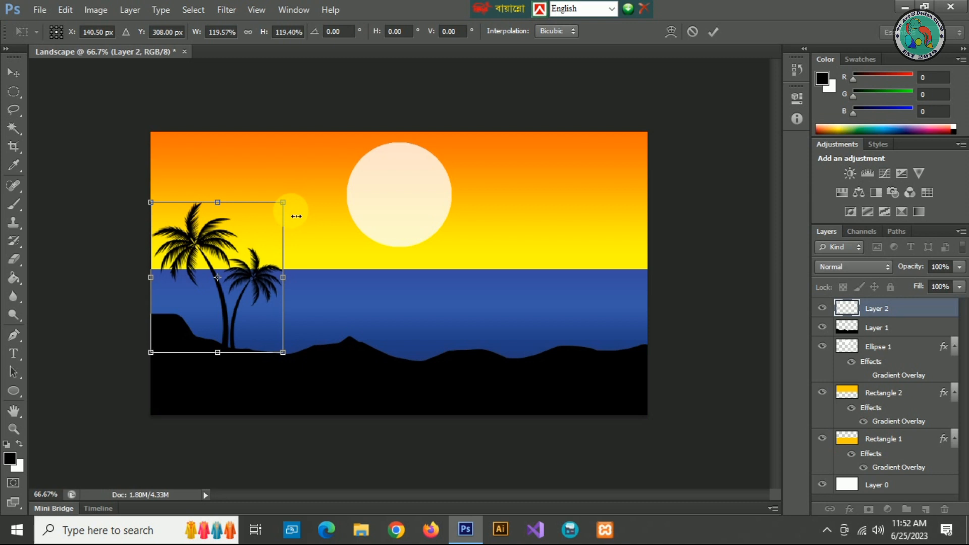
left_click(14, 74)
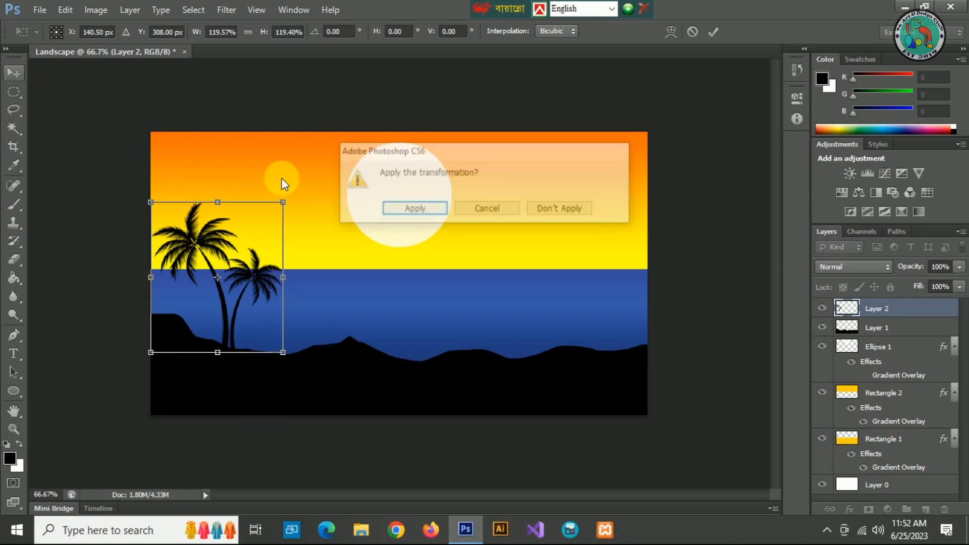
left_click(430, 209)
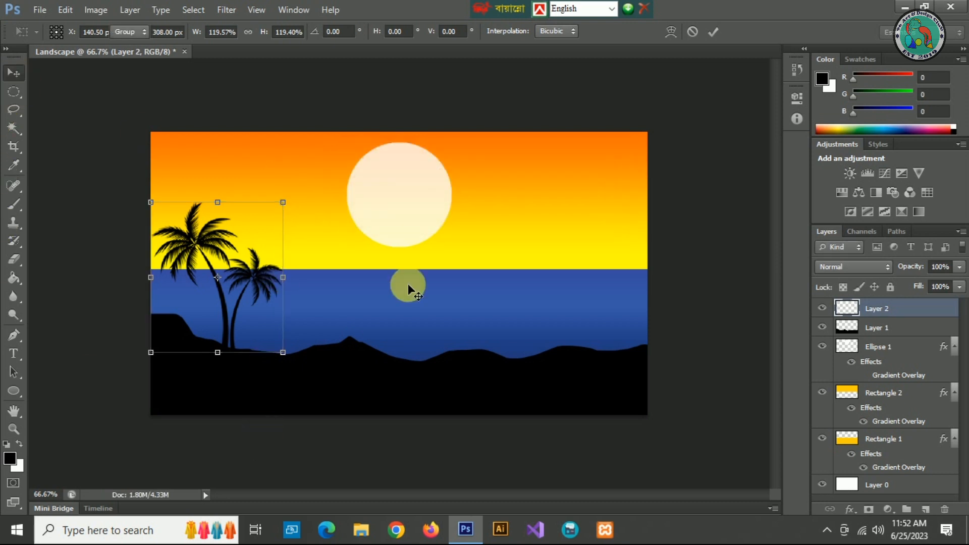
left_click(376, 451)
Duplicate the palm-tree layer toward the right part of the sea and mirror the copy horizontally.
left_click(227, 306)
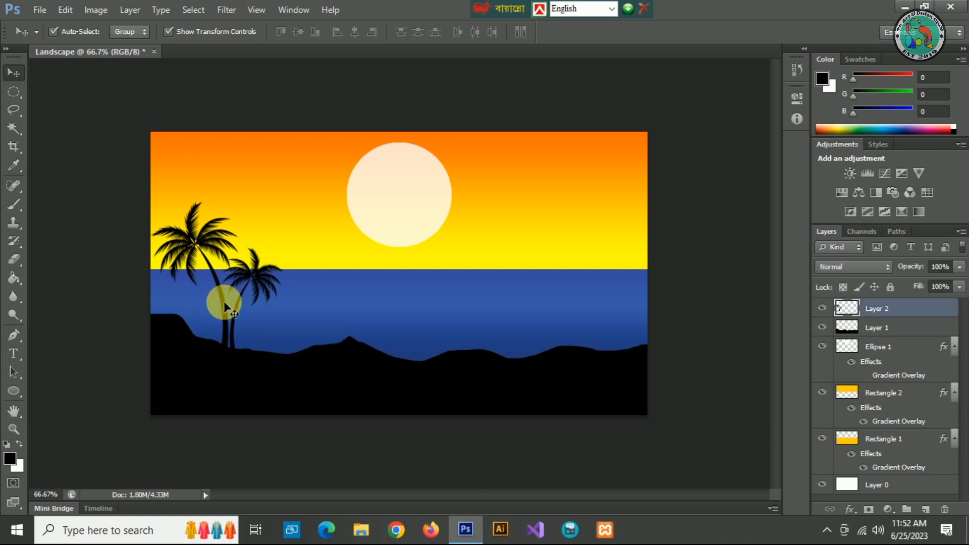
left_click_drag(227, 306, 498, 287, "alt")
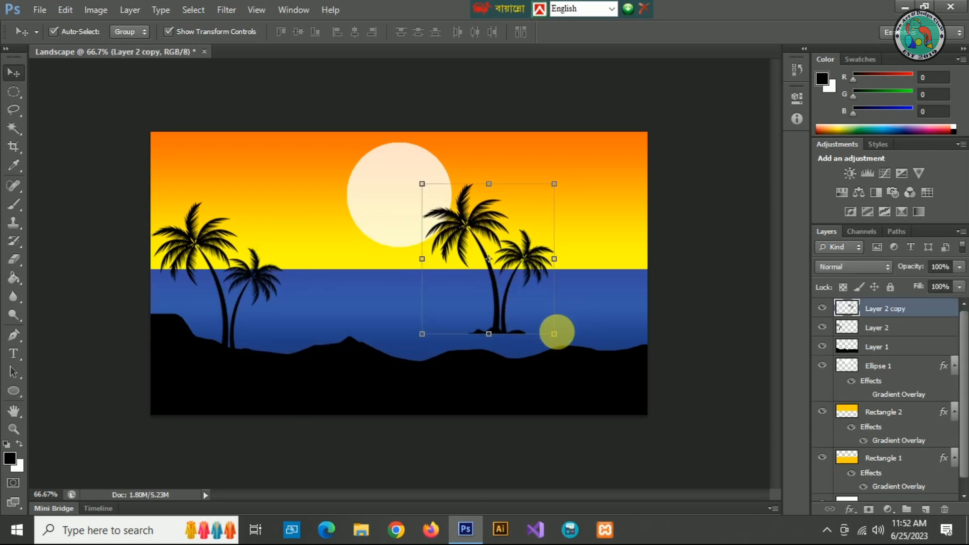
left_click_drag(554, 260, 313, 251)
Shrink the mirrored palm-tree copy, place it on the right shore, and apply the transformation.
mouse_move(372, 263)
left_mouse_down()
mouse_move(314, 284)
mouse_move(340, 305)
mouse_move(369, 269)
left_mouse_up()
left_click_drag(422, 207, 388, 233)
left_click_drag(358, 285, 584, 280)
left_click(17, 84)
left_click(412, 211)
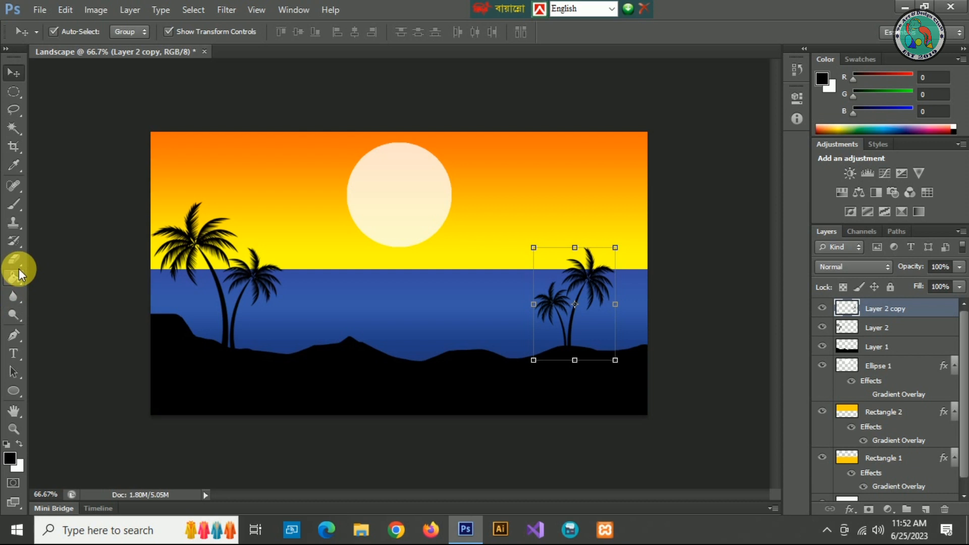
left_click(13, 391)
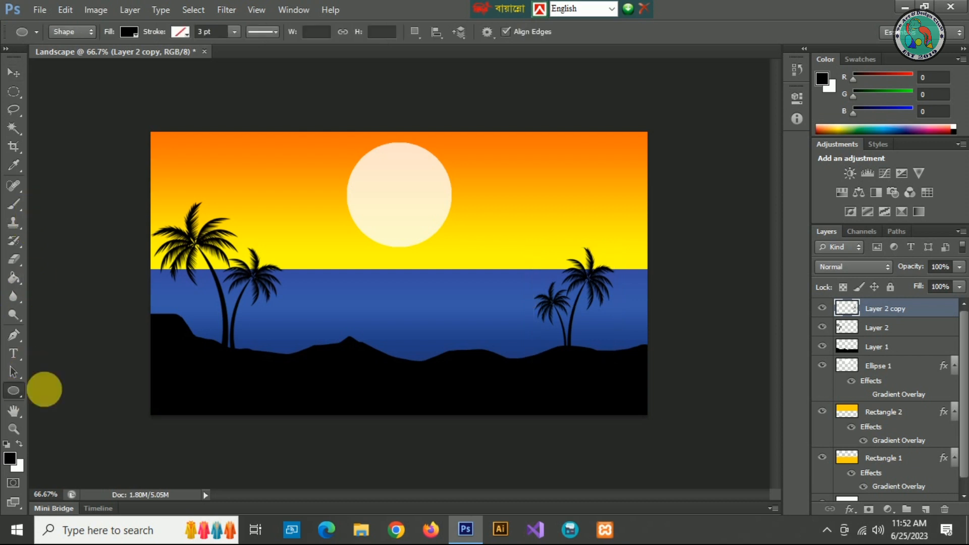
left_click(13, 73)
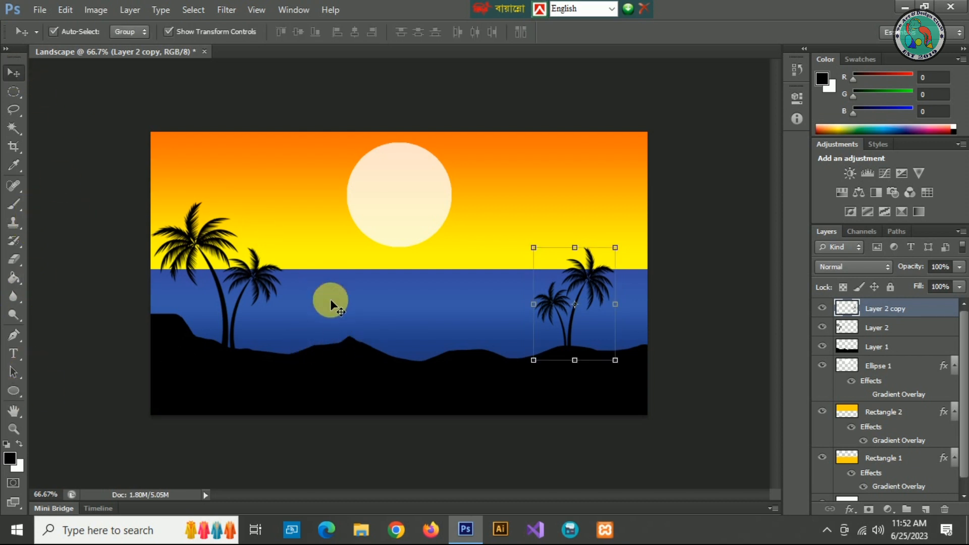
Select the sea's Rectangle 1 layer and set the Brush tool to the 3179 textured tip at 401 px.
left_click(331, 299)
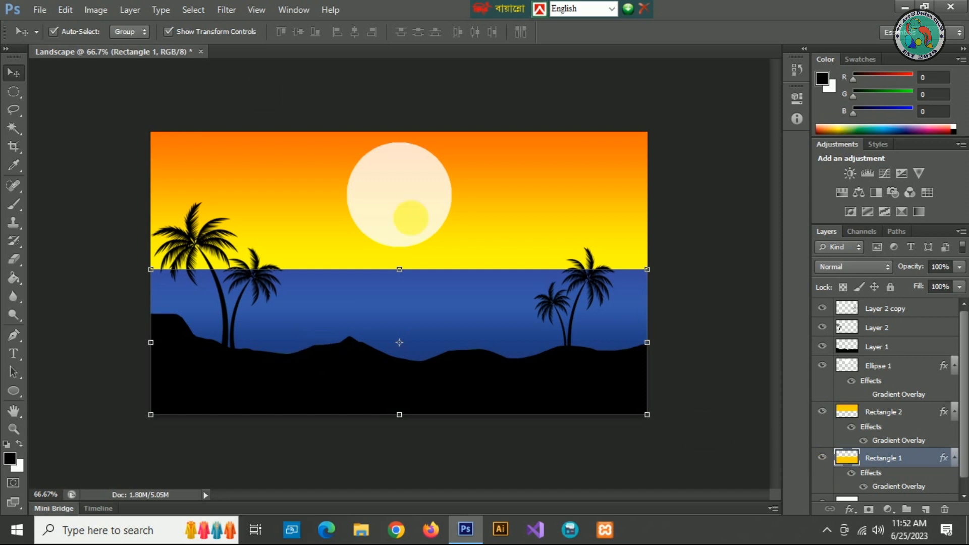
left_click(14, 204)
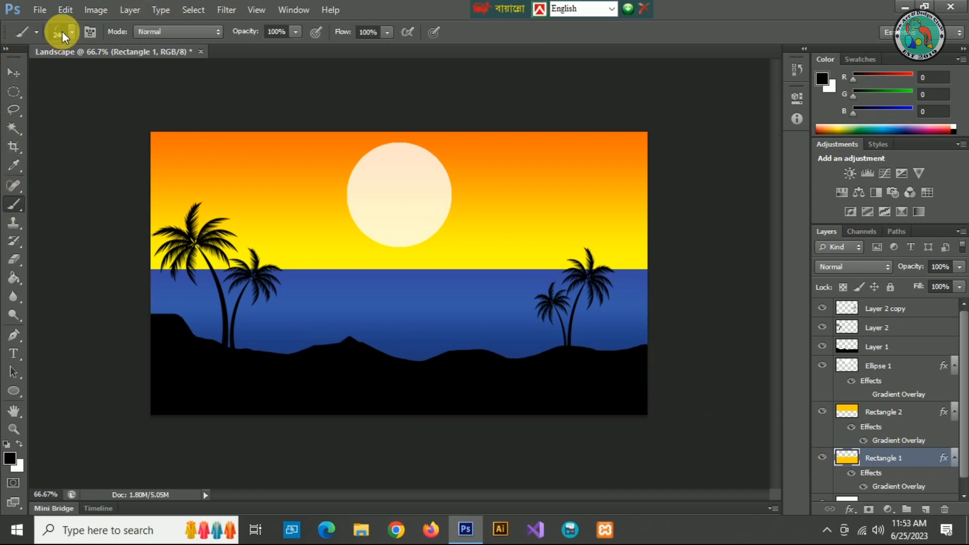
left_click(71, 32)
scroll(133, 174, "down", 8)
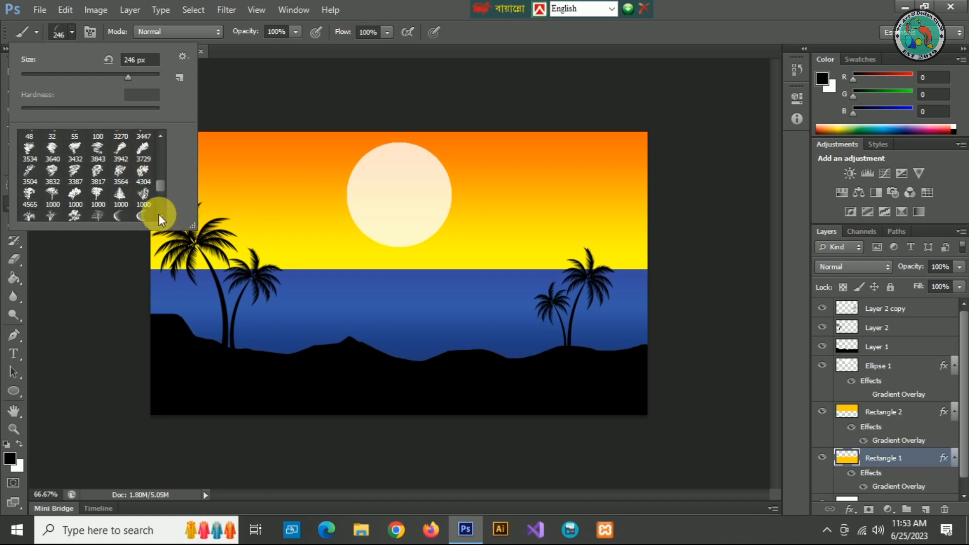
scroll(158, 213, "down", 8)
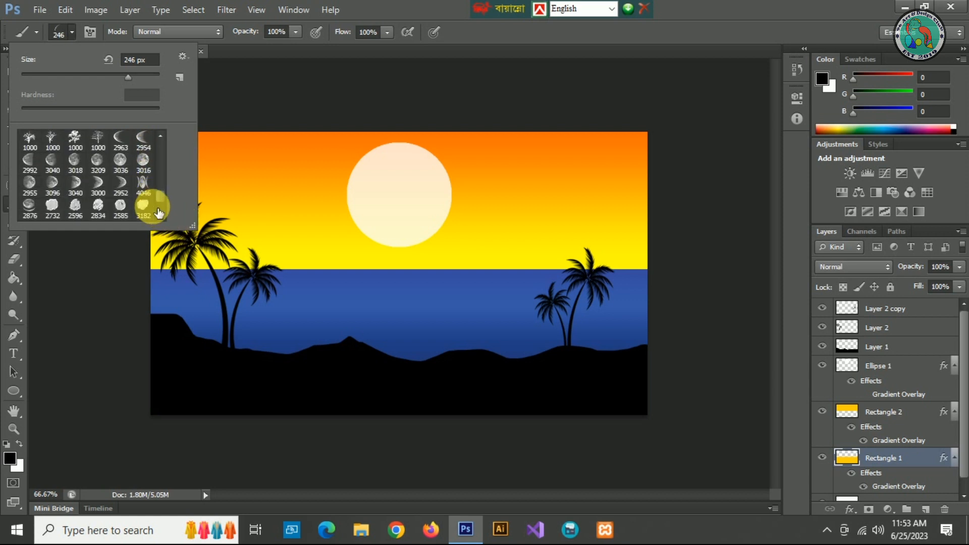
scroll(158, 213, "down", 3)
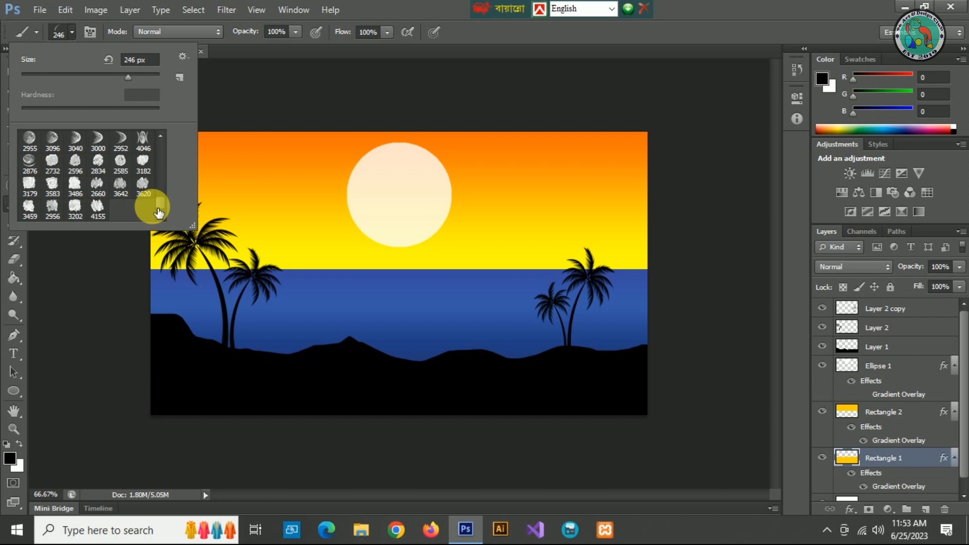
left_click(29, 185)
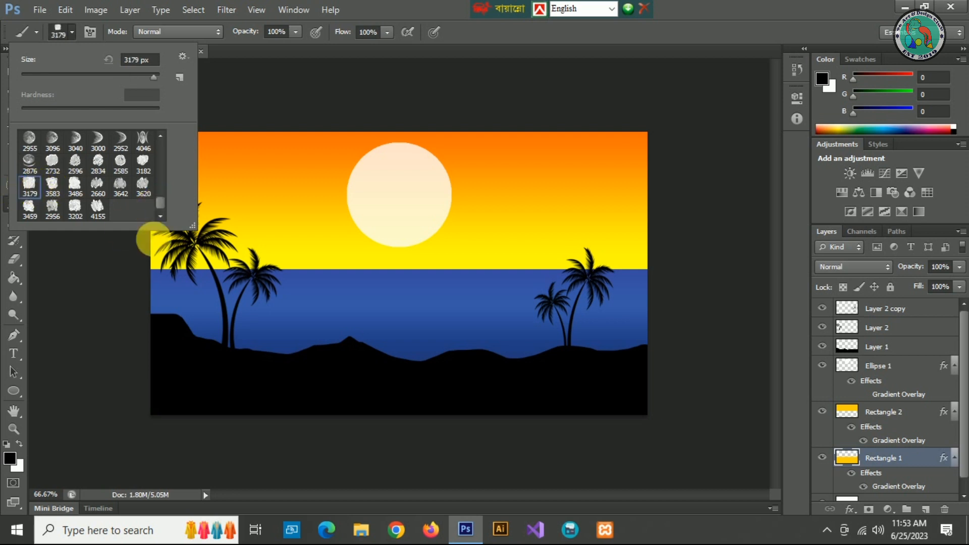
left_click(139, 75)
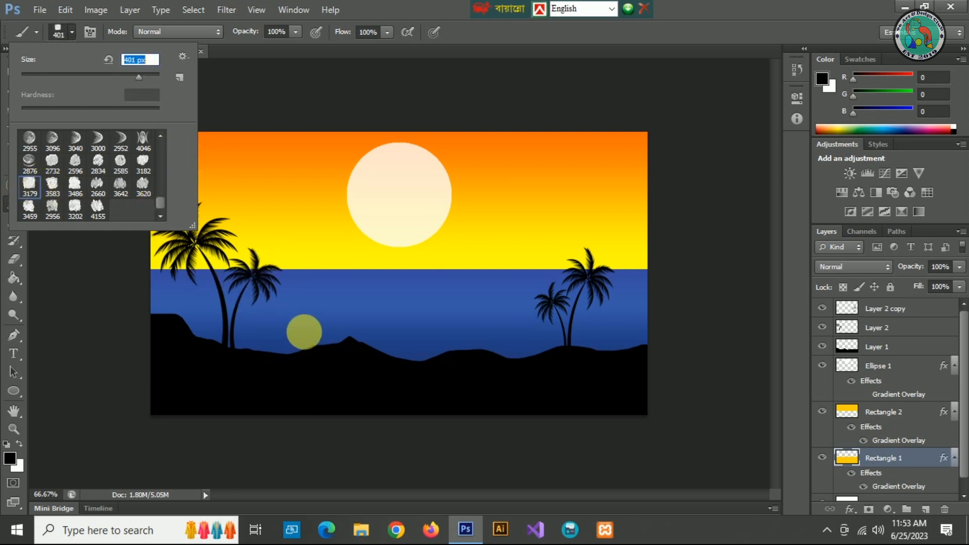
Try a black stamp of the textured brush on the sea layer and undo it.
left_click(366, 329)
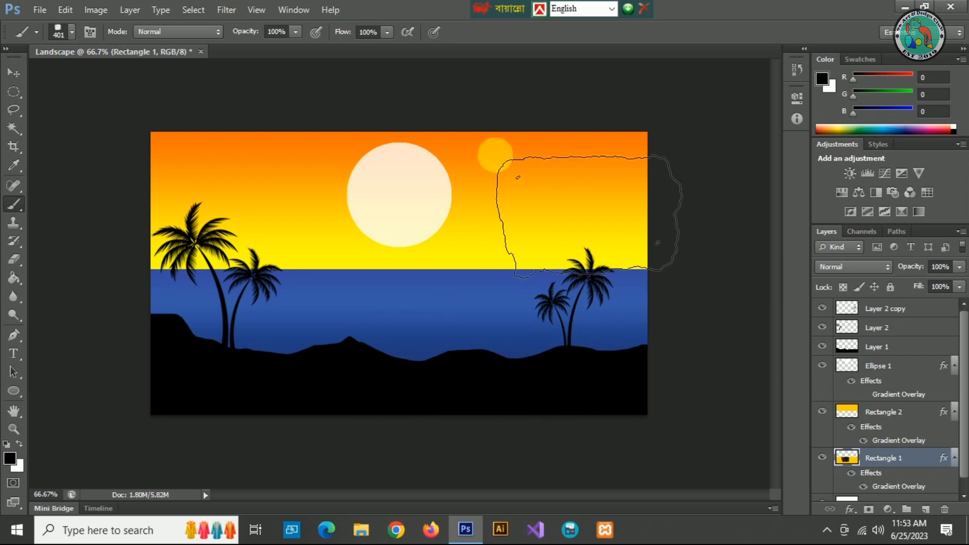
key("ctrl+z")
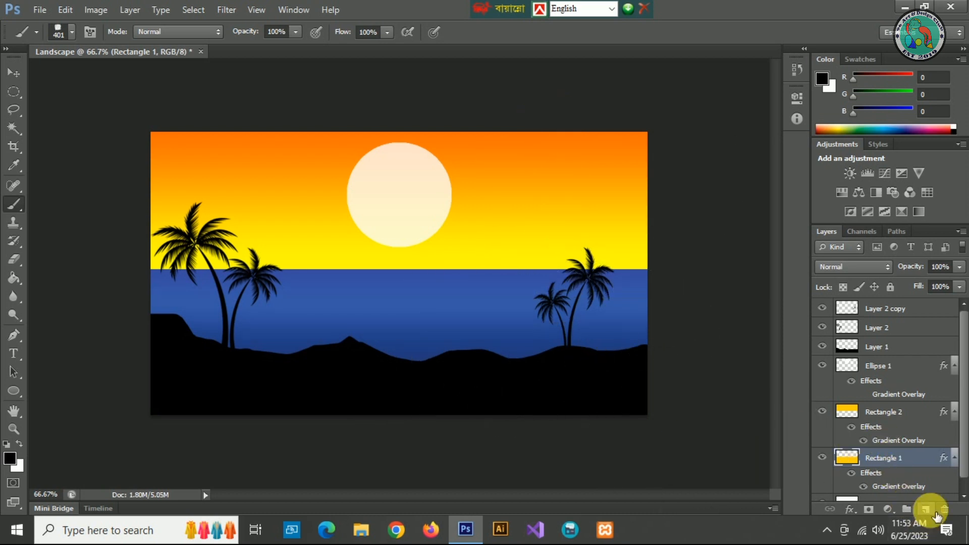
Add a new layer above the sea's Rectangle 1, try a black stamp of the textured brush on it, and undo the stamp.
left_click(926, 509)
left_click(349, 312)
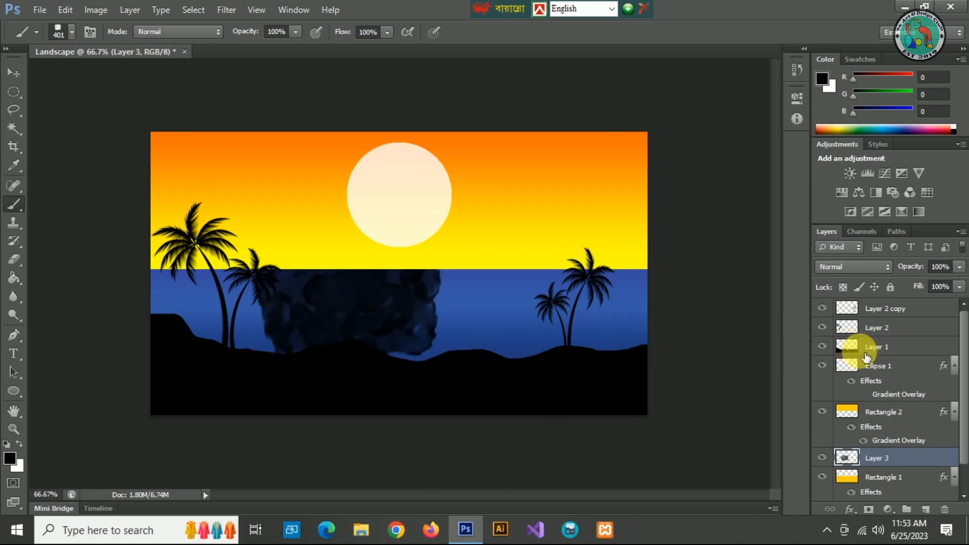
key("ctrl+z")
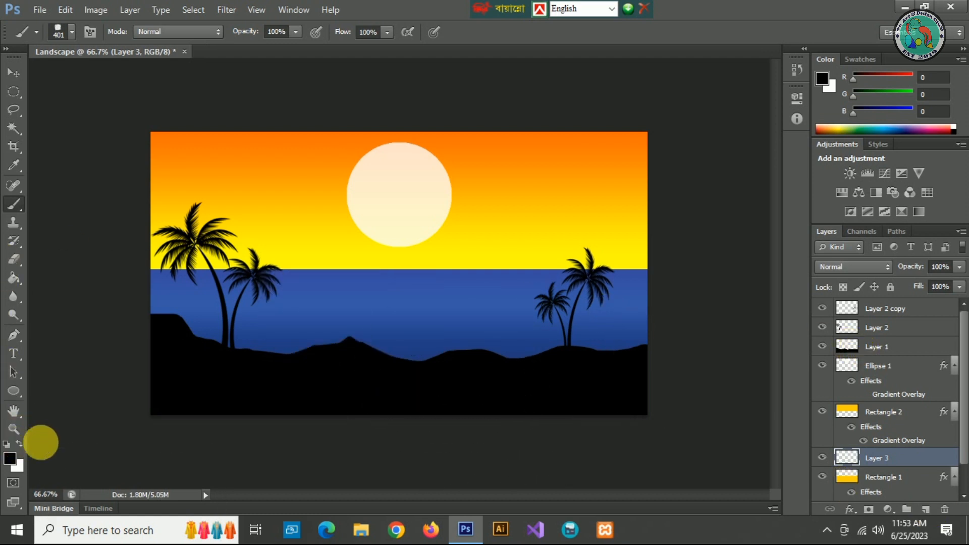
Set the foreground colour to white and choose another brush tip for painting on Layer 3.
left_click(11, 460)
left_click_drag(462, 446, 417, 286)
key("b")
left_click(757, 279)
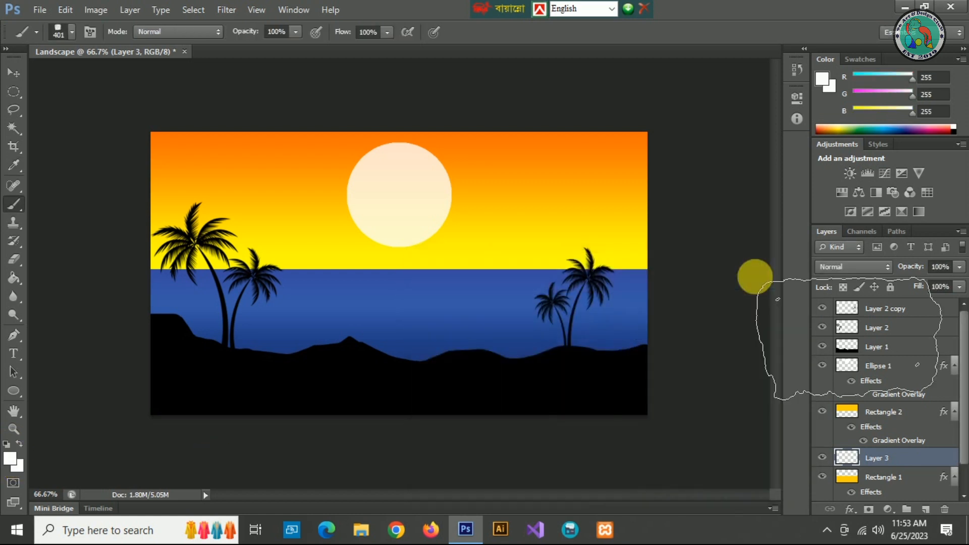
left_click(70, 32)
left_click(124, 194)
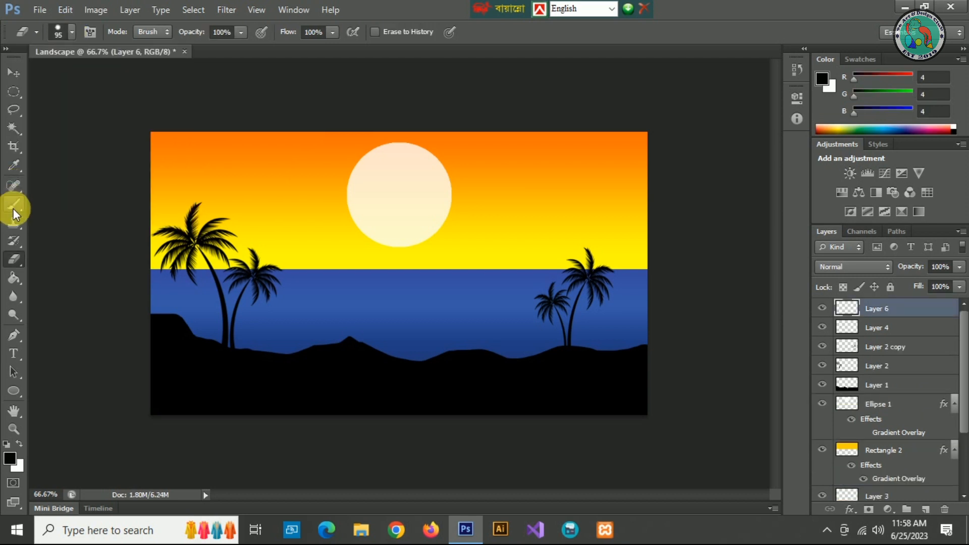
Stamp a black circle in the sky beside the sun on Layer 6 with the 154 px hard round brush.
left_click(14, 208)
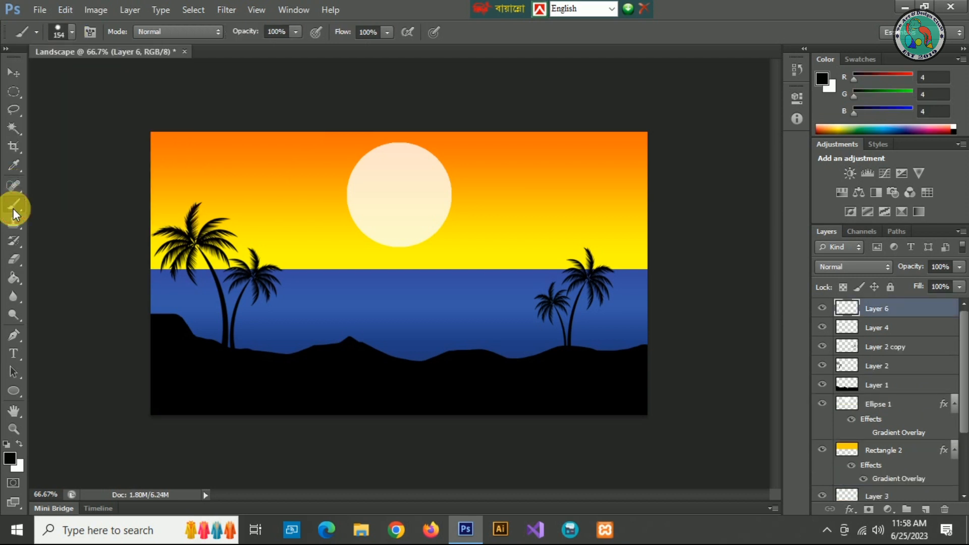
left_click(68, 32)
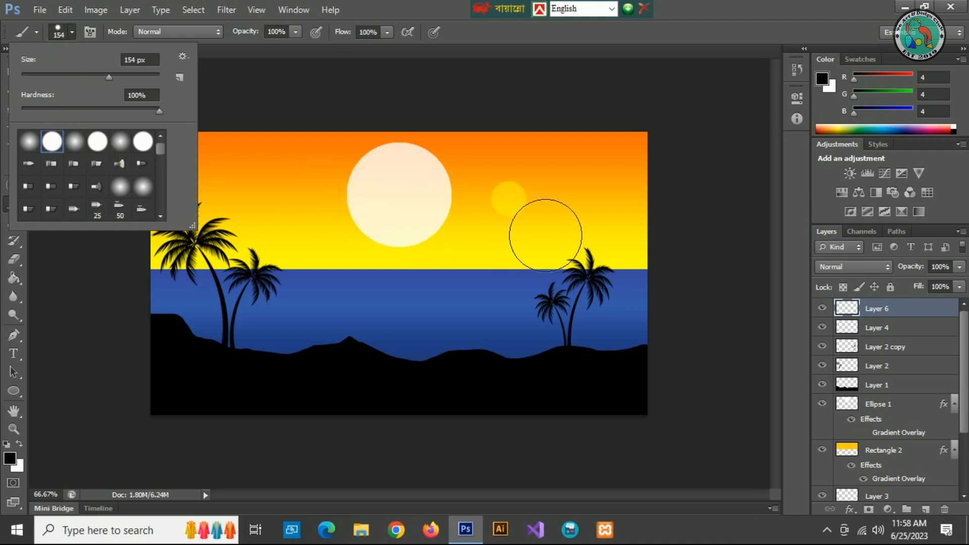
left_click(508, 198)
Duplicate the black circle so the copy overlaps it horizontally, and merge the two circle layers.
left_click(14, 74)
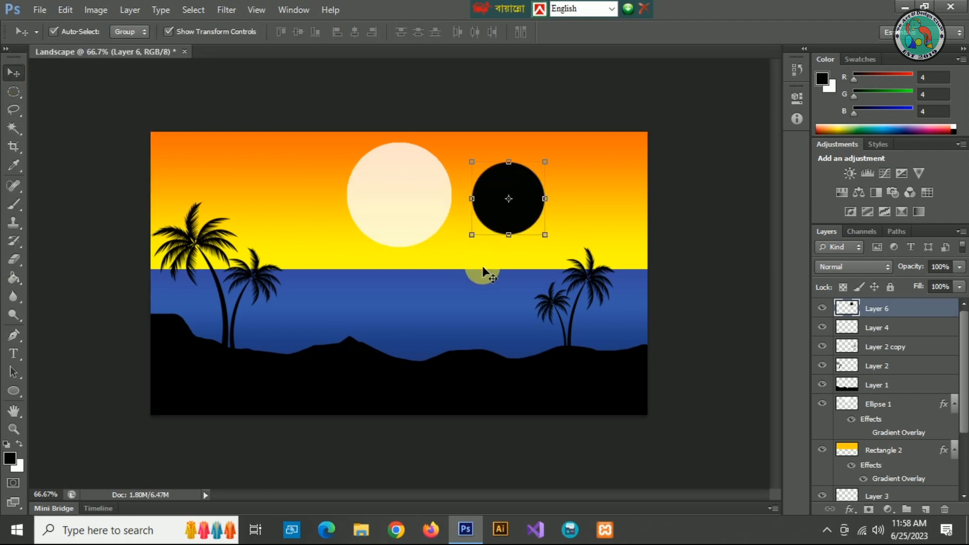
left_click_drag(520, 232, 564, 231)
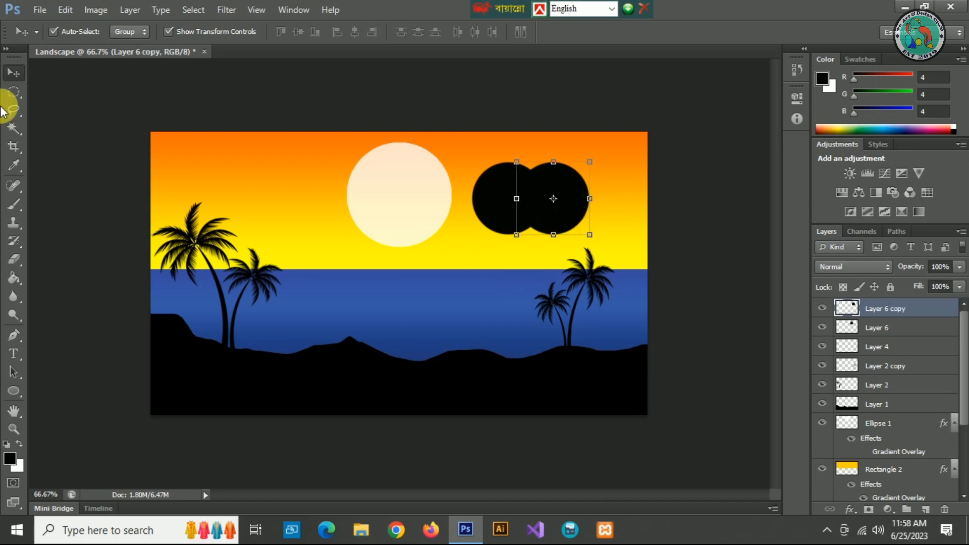
left_click(500, 218, "shift")
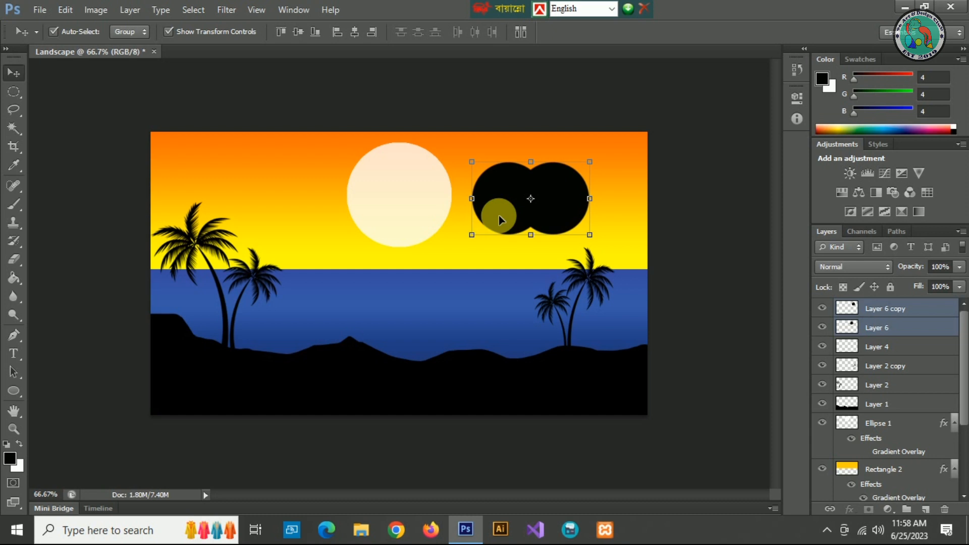
key("ctrl+e")
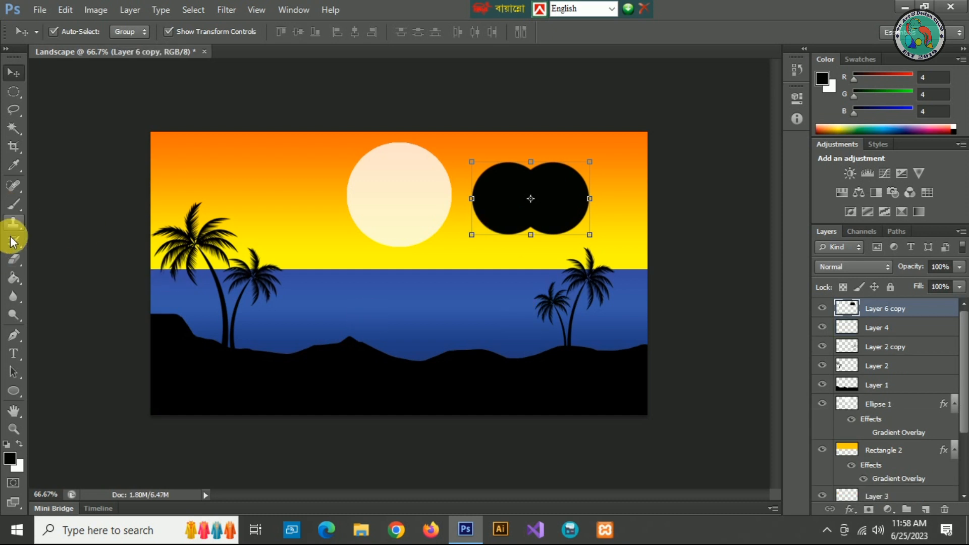
Set the Eraser size to 150 px at 100% hardness.
left_click(13, 259)
left_click(548, 221)
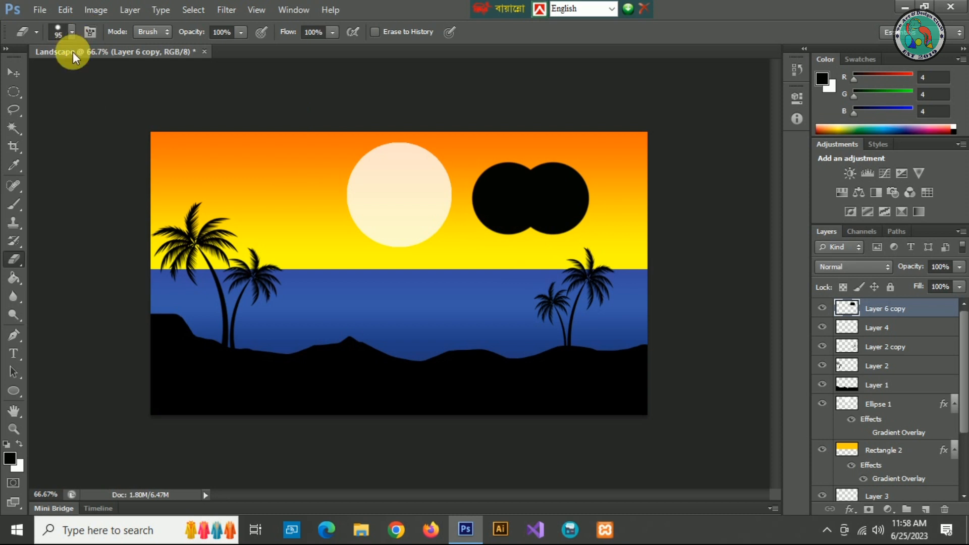
left_click(72, 31)
left_click(134, 60)
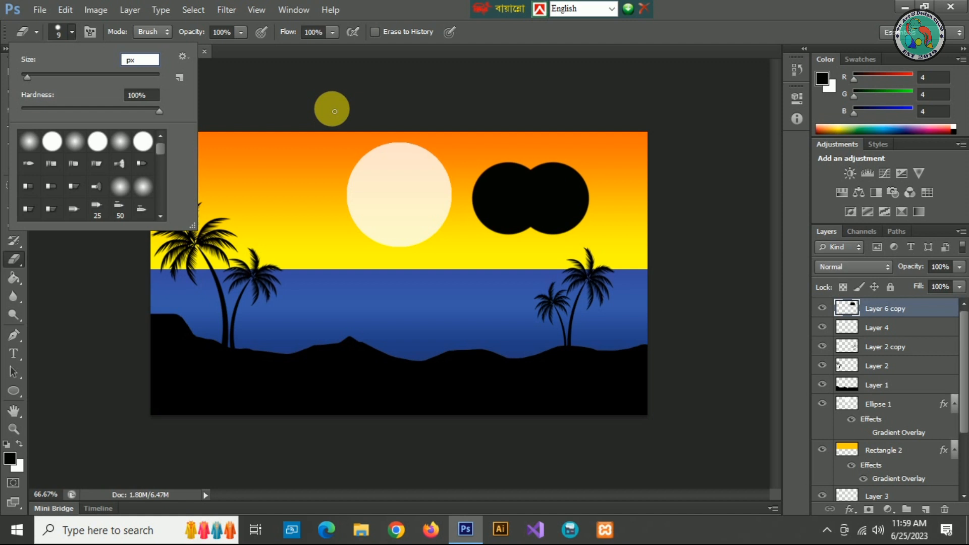
type("100 ")
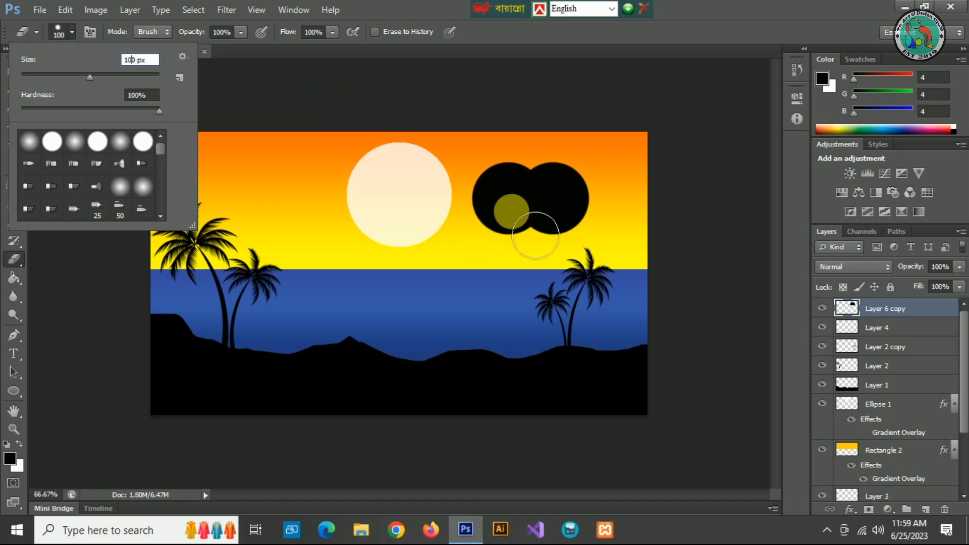
type("5")
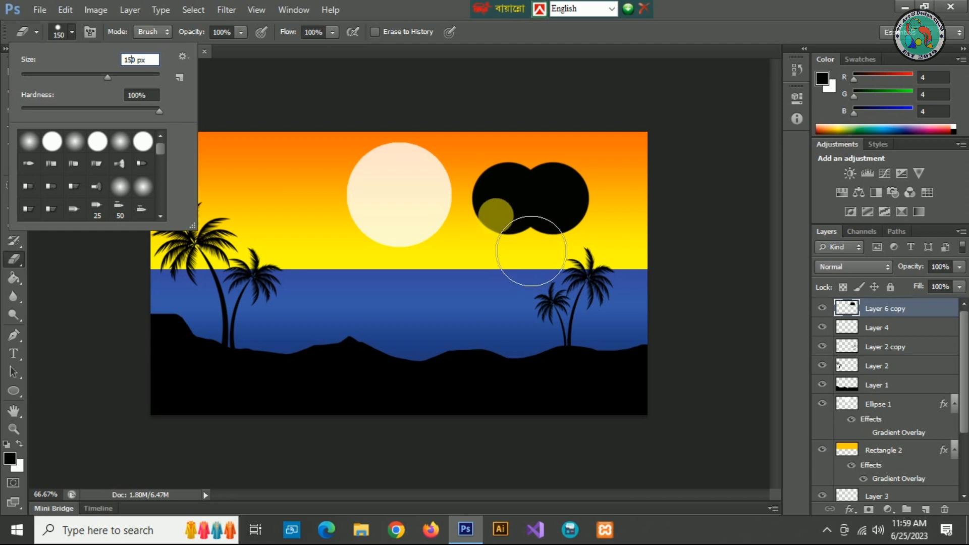
key("Return")
Erase the lower parts of the merged circles to shape a bird silhouette, and wipe the trial bird off the layer.
mouse_move(502, 217)
left_mouse_down()
mouse_move(532, 243)
mouse_move(573, 218)
mouse_move(591, 244)
left_mouse_up()
key("ctrl+z")
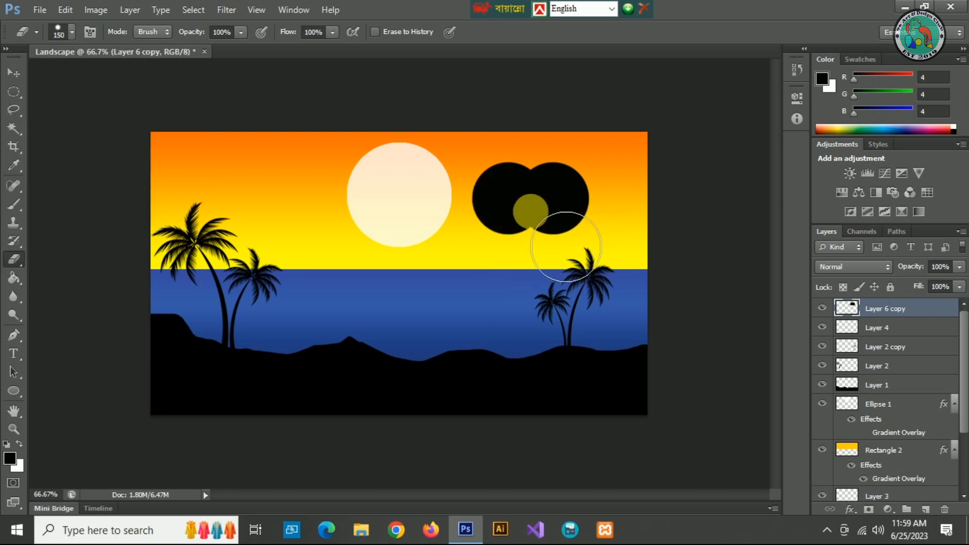
mouse_move(541, 242)
left_mouse_down()
mouse_move(609, 243)
mouse_move(594, 243)
mouse_move(557, 349)
mouse_move(540, 328)
mouse_move(544, 243)
left_mouse_up()
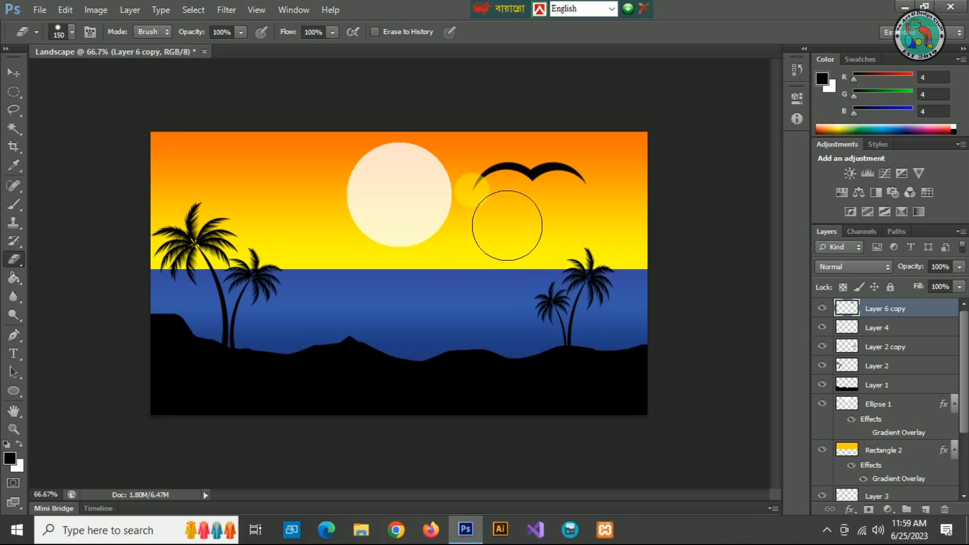
left_click_drag(507, 226, 710, 216)
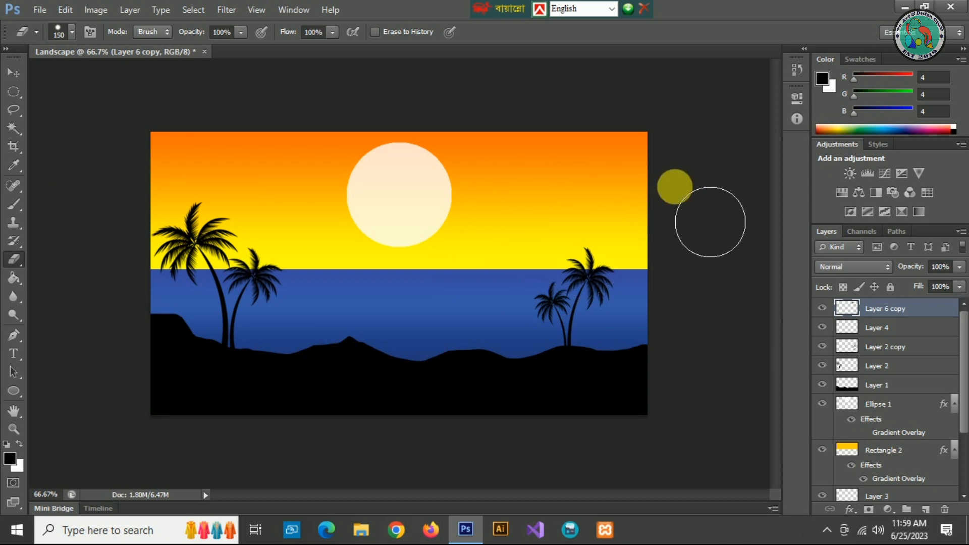
Stamp two overlapping black circles side by side in the sky right of the sun with the 154 px brush.
left_click(13, 207)
left_click(504, 191)
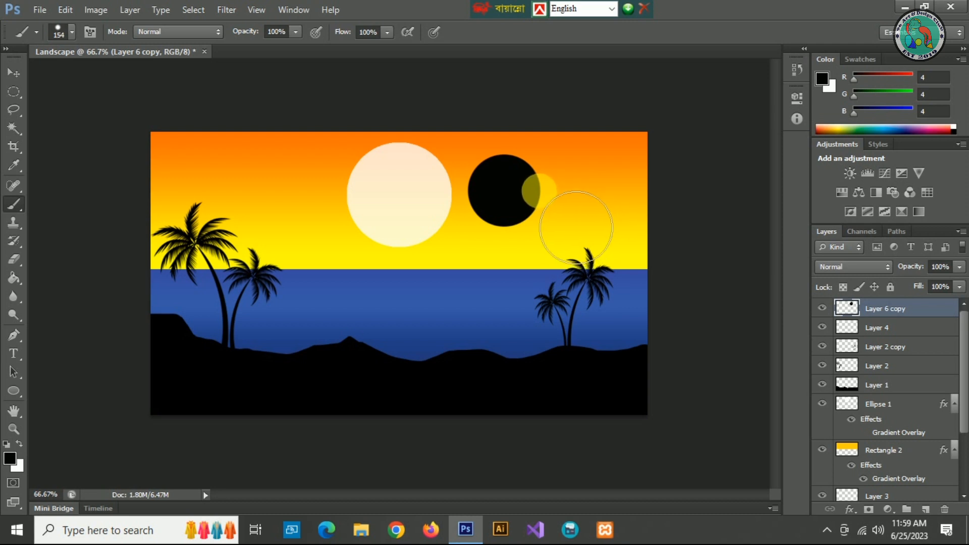
left_click(539, 190)
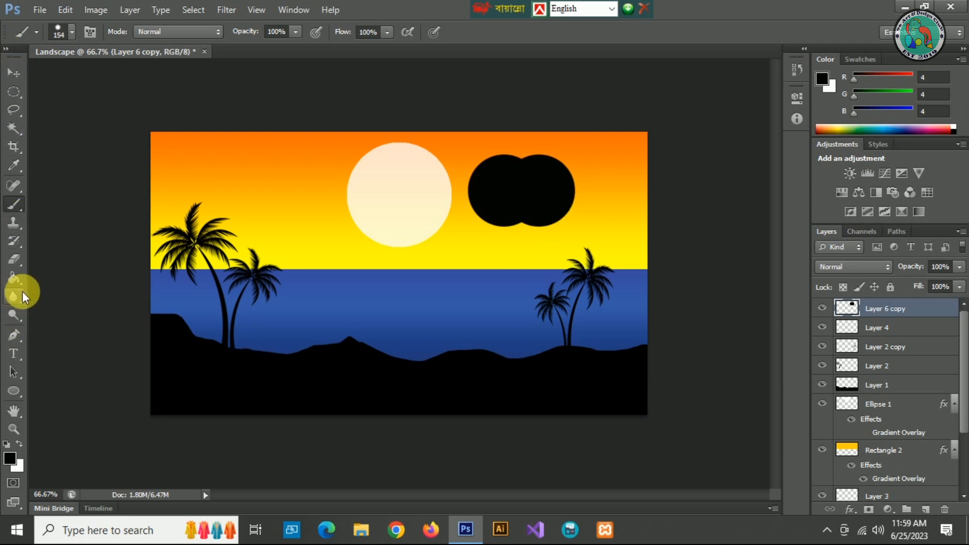
Erase the lower part of each black circle with the 150 px Eraser to leave a winged bird silhouette.
left_click(14, 259)
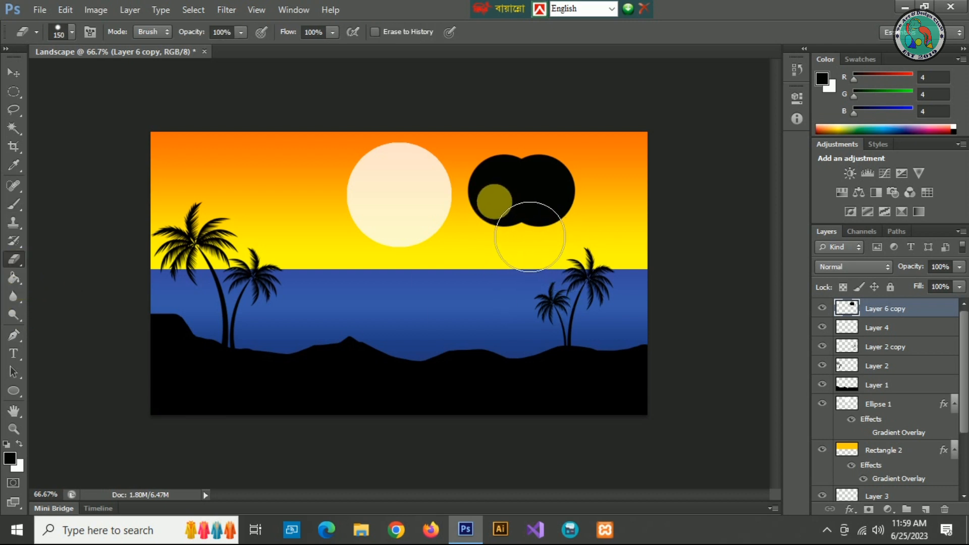
left_click(495, 201)
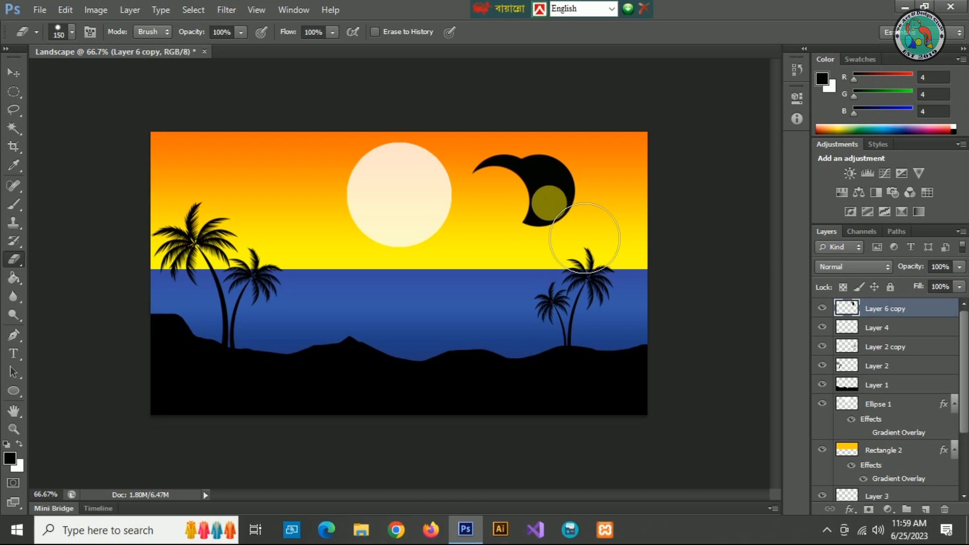
left_click(550, 195)
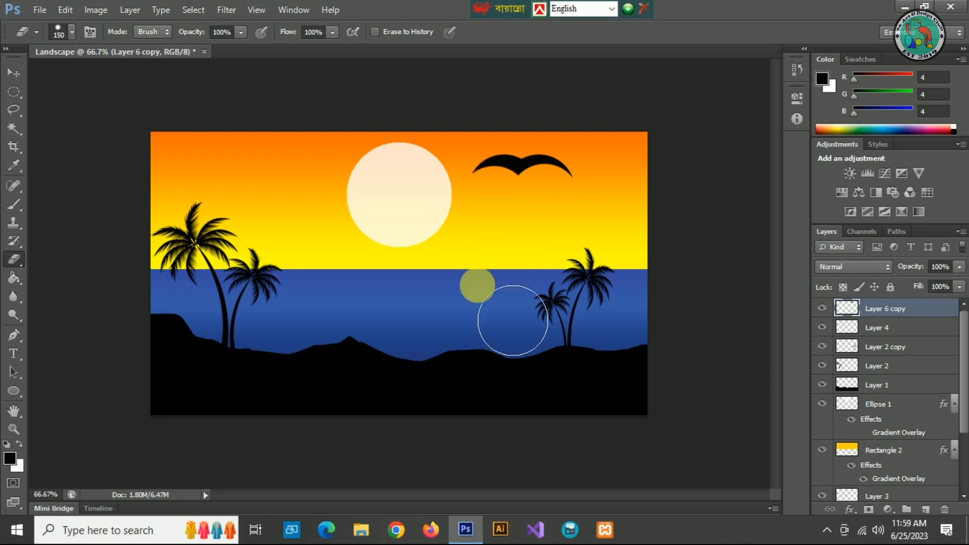
Set the Eraser size to 130 px.
left_click(70, 32)
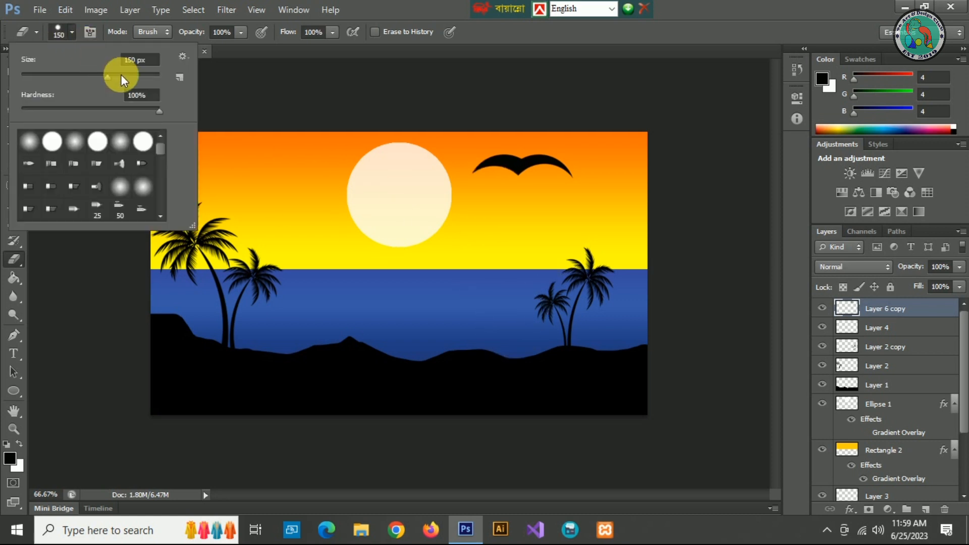
left_click(135, 63)
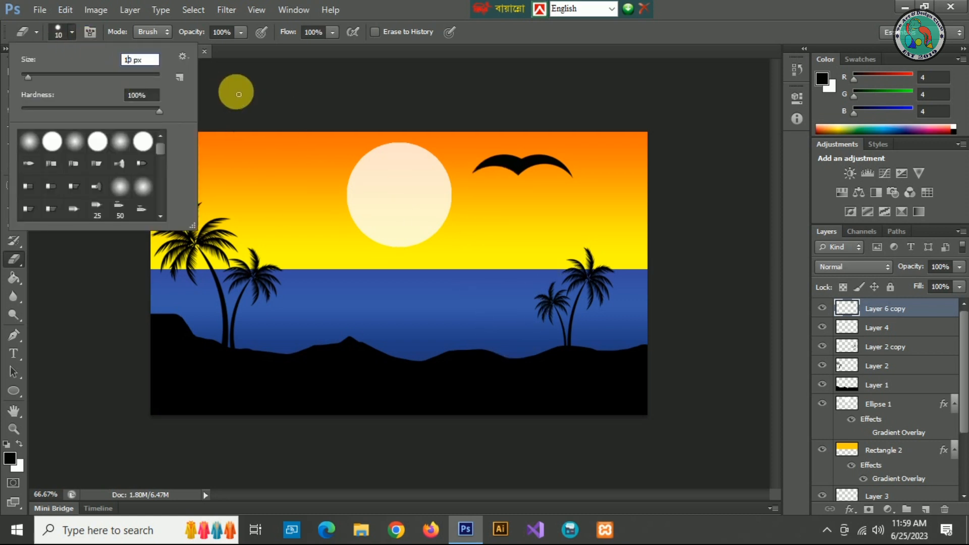
type("3")
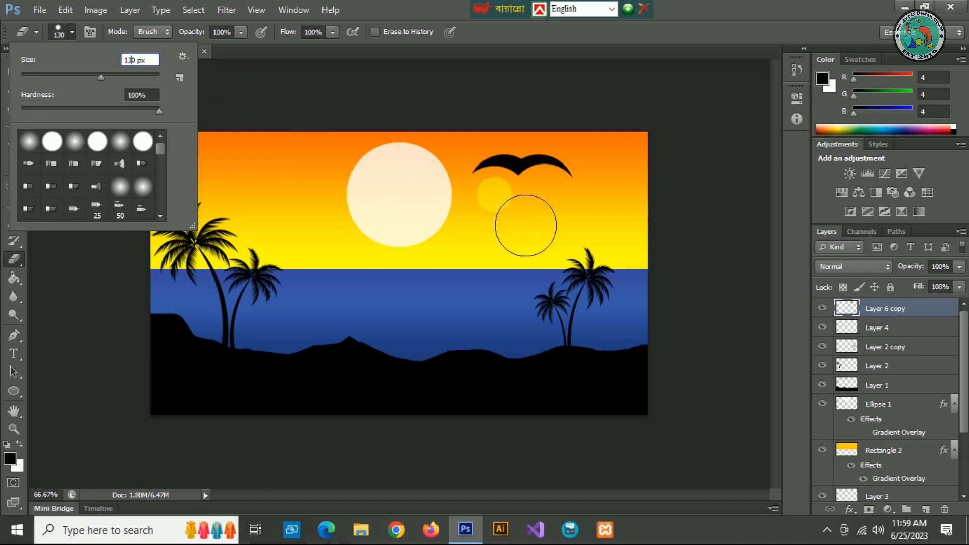
key("Return")
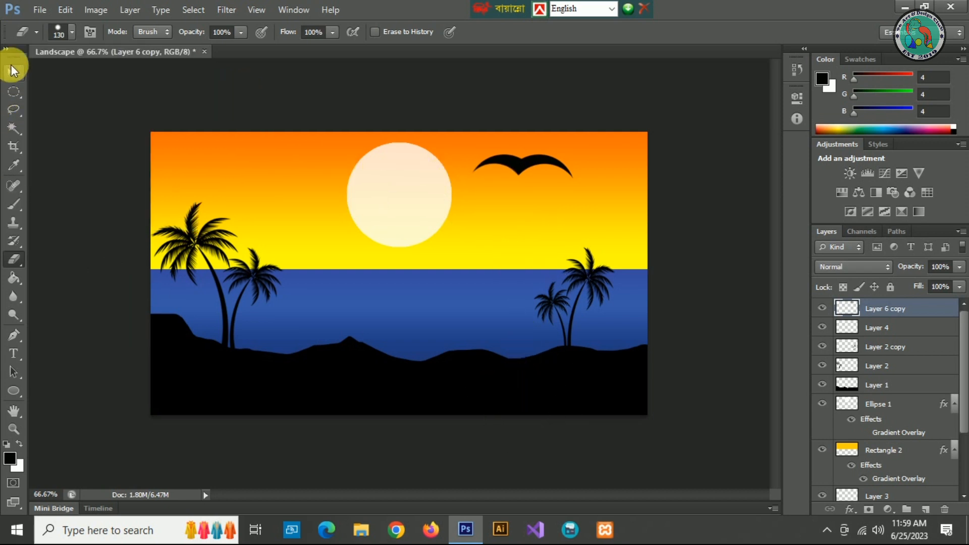
Scale the bird to about 79% width and 71% height, move it to the sky's upper left, and apply the transformation.
left_click(13, 72)
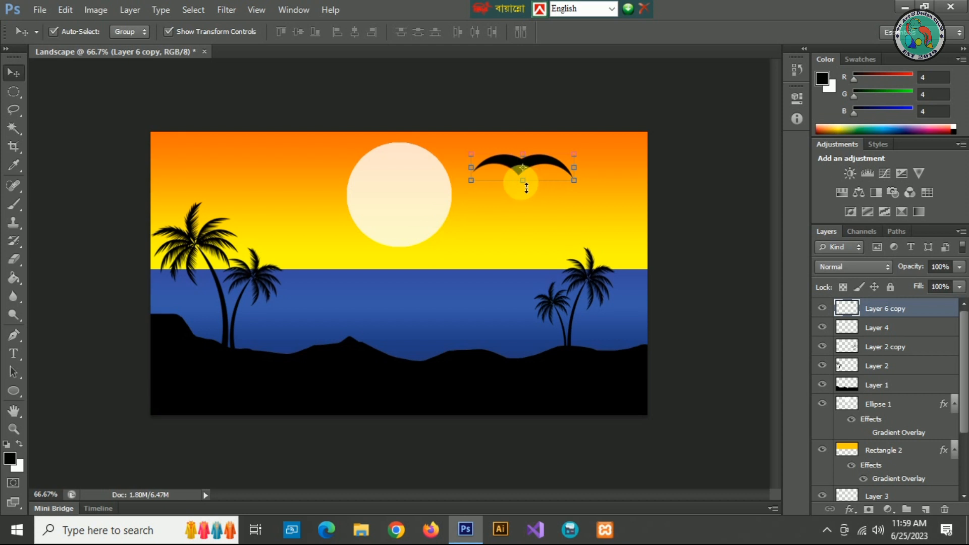
left_click_drag(577, 176, 237, 171)
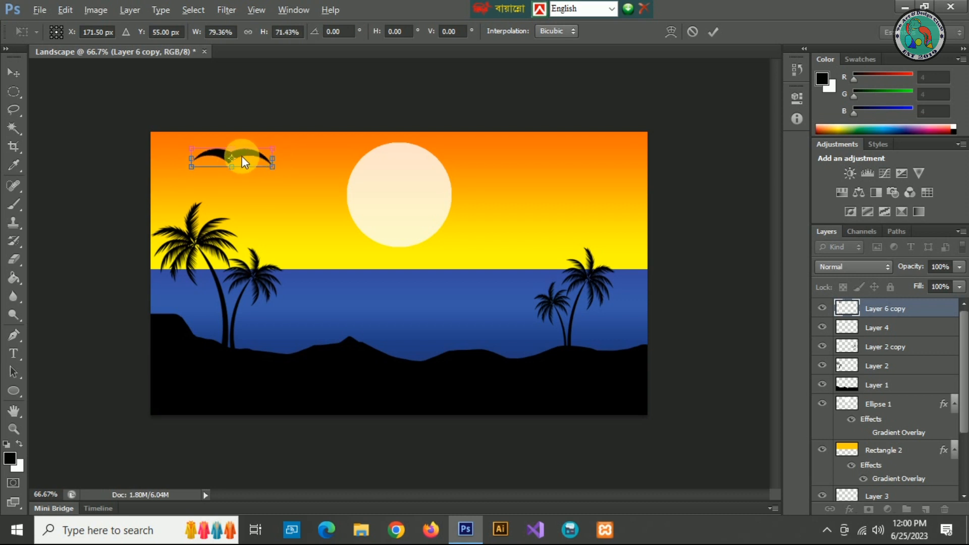
left_click(13, 73)
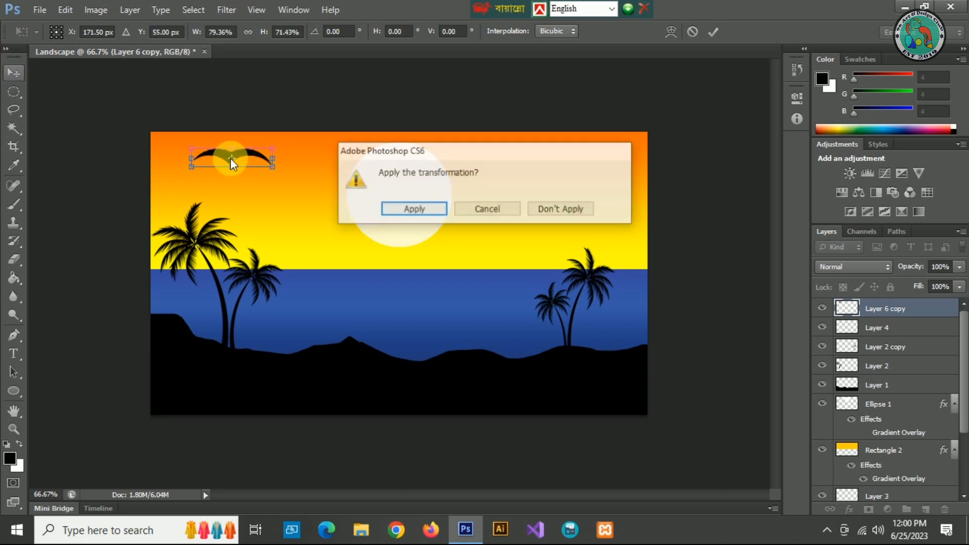
left_click(416, 206)
Duplicate the bird to its lower right, scale the copy to about 80%, and apply the transformation.
left_click_drag(248, 160, 314, 197)
left_click(14, 73)
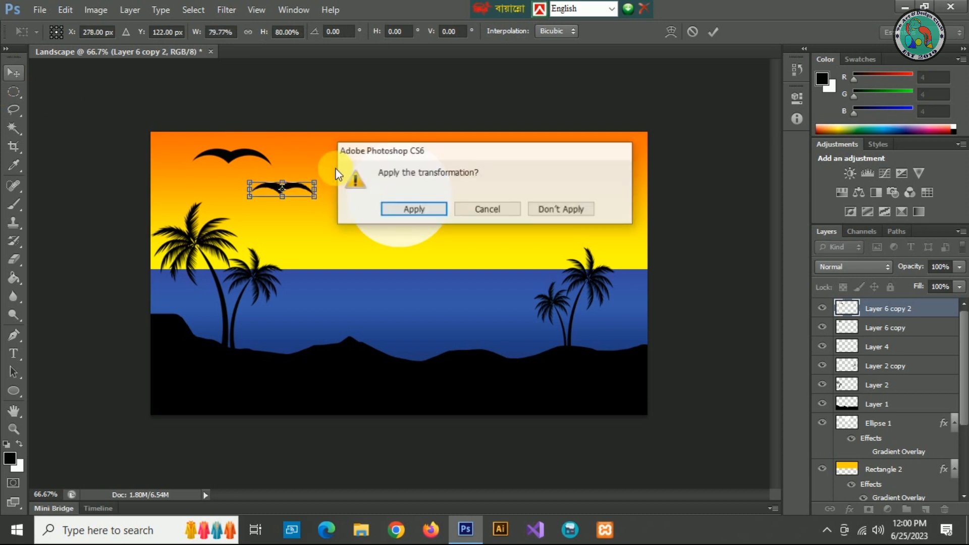
left_click(396, 207)
left_click_drag(295, 187, 356, 210)
key("ctrl+z")
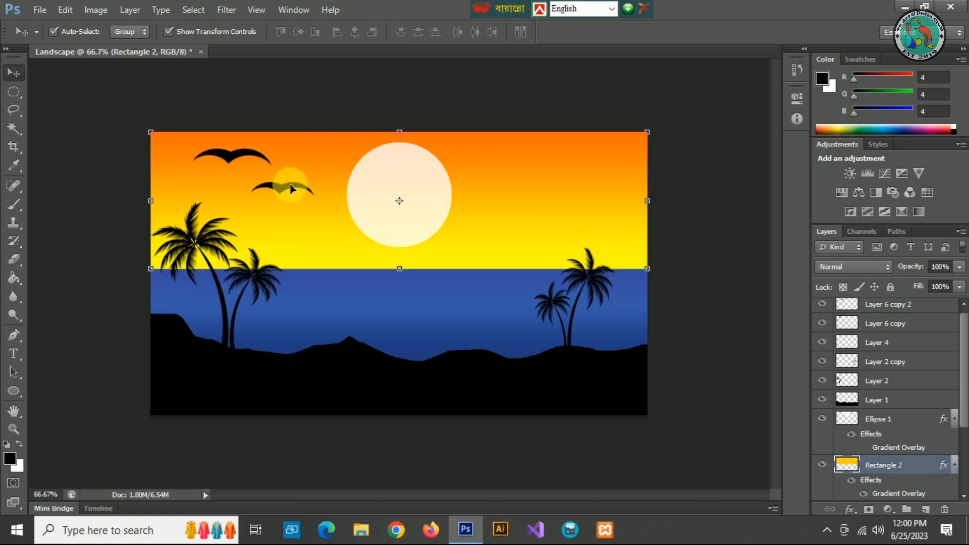
left_click(292, 189)
key("ctrl+t")
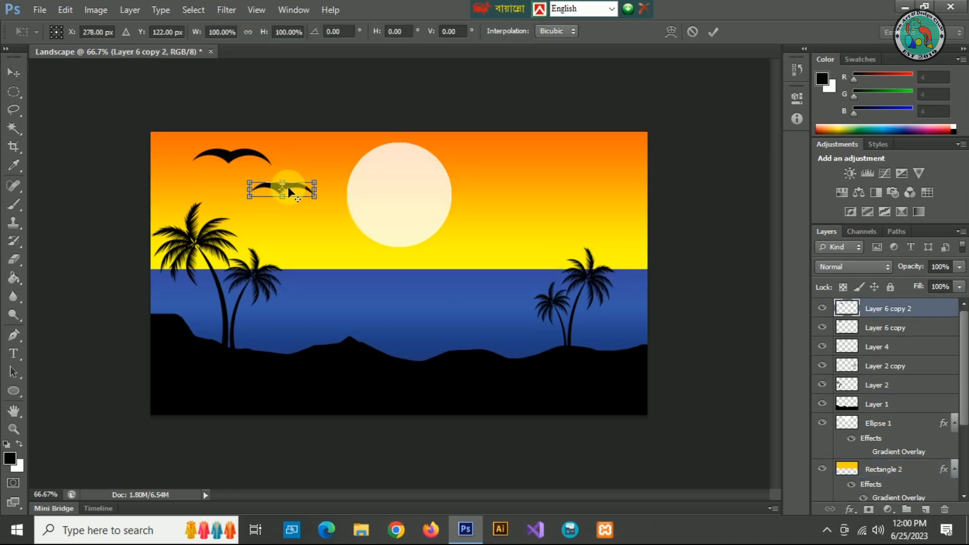
left_click(18, 71)
left_click(321, 223)
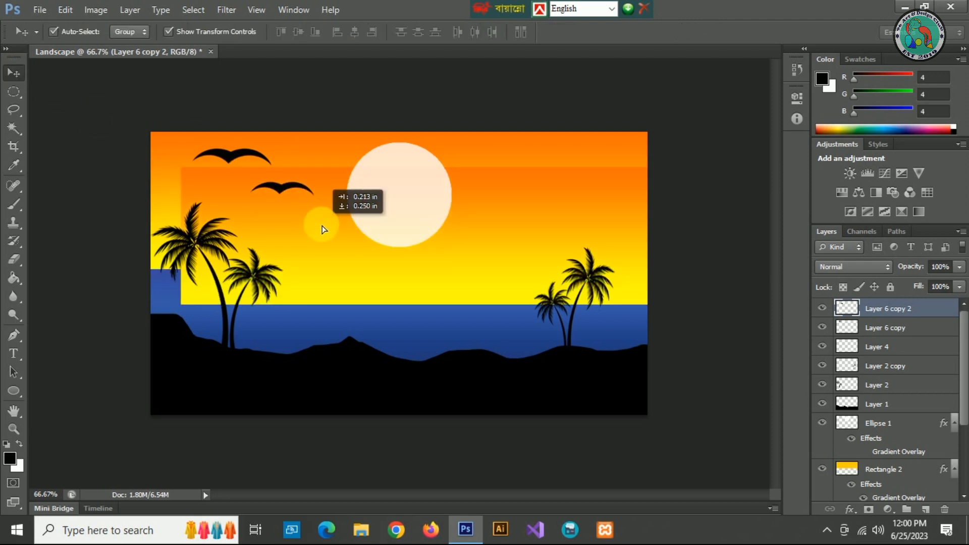
scroll(889, 324, "up", 1)
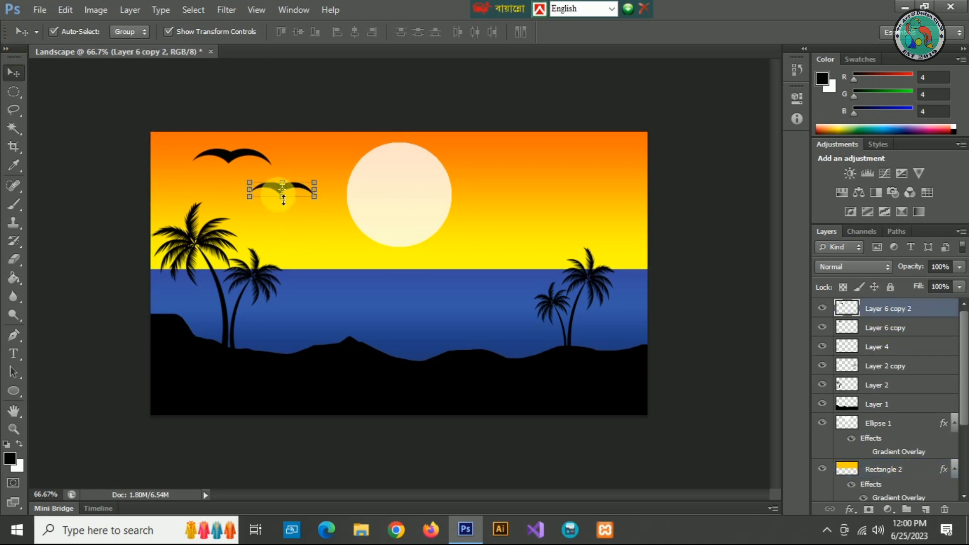
Duplicate the smaller bird into the sky right of the sun, enlarge the copy, and apply the transformation.
left_click_drag(277, 194, 562, 194)
left_click(11, 66)
left_click(389, 204)
Duplicate the large bird beside the sun to its lower right, scale the copy to about 81%, and apply the transformation.
left_click_drag(523, 168, 600, 226)
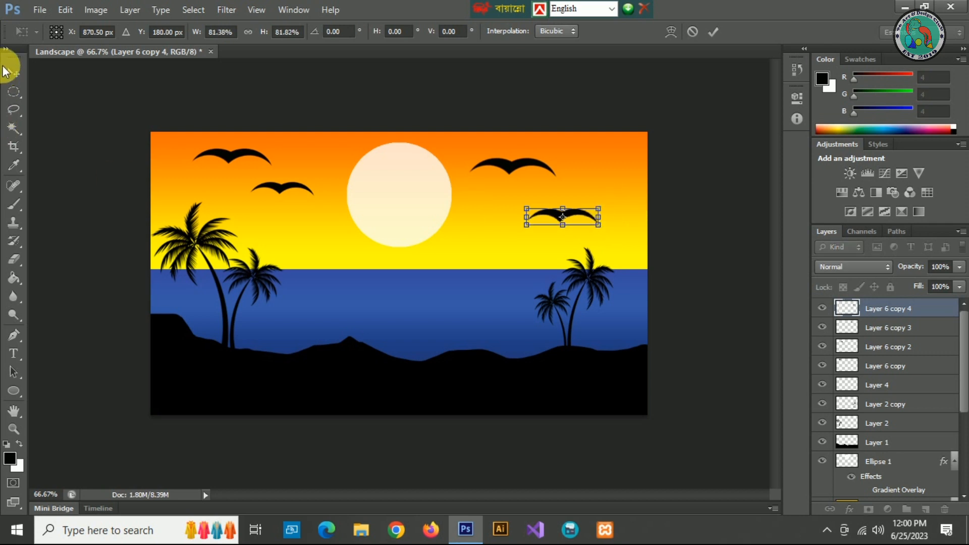
left_click(6, 71)
left_click(387, 208)
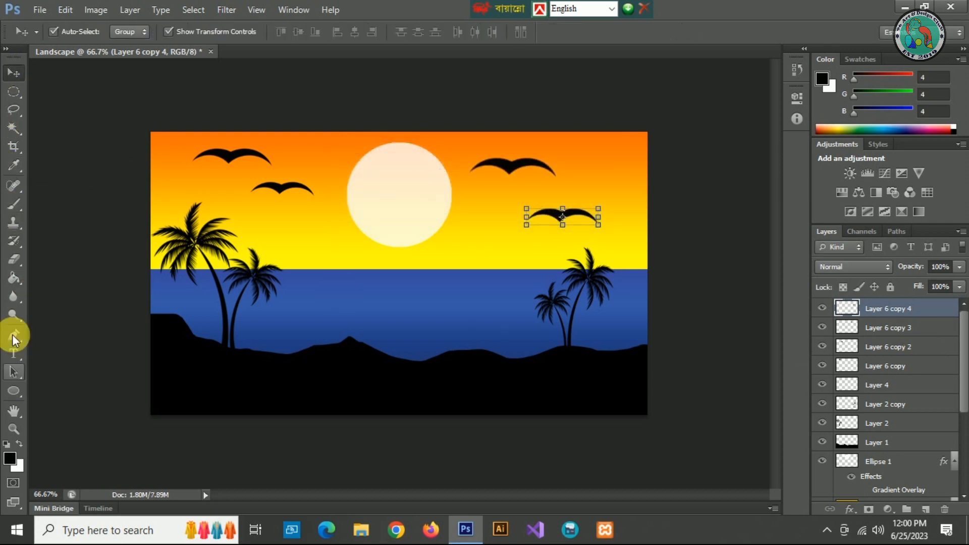
Set up a white soft round brush with a size of 339 px and 0% hardness.
left_click(17, 205)
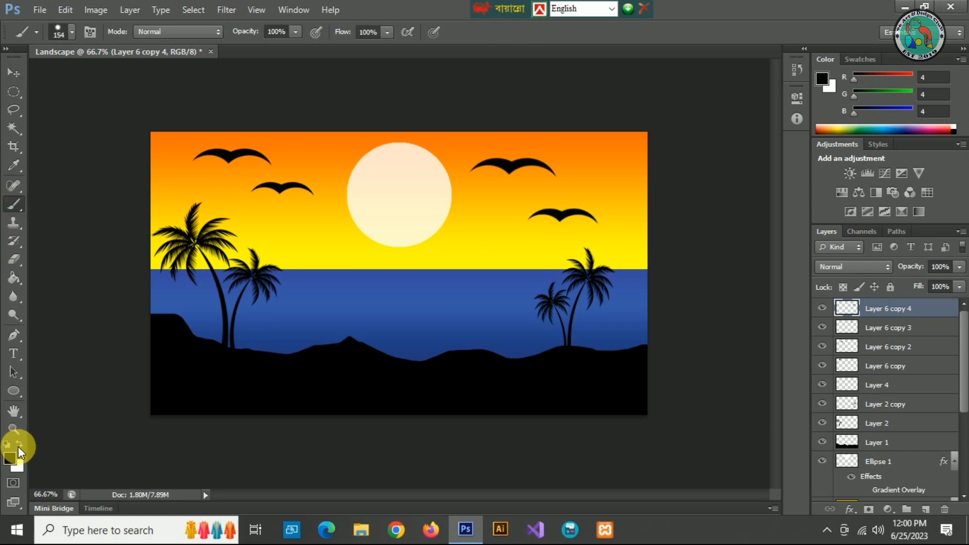
left_click(19, 445)
left_click(66, 31)
left_click(29, 141)
left_click_drag(116, 77, 134, 77)
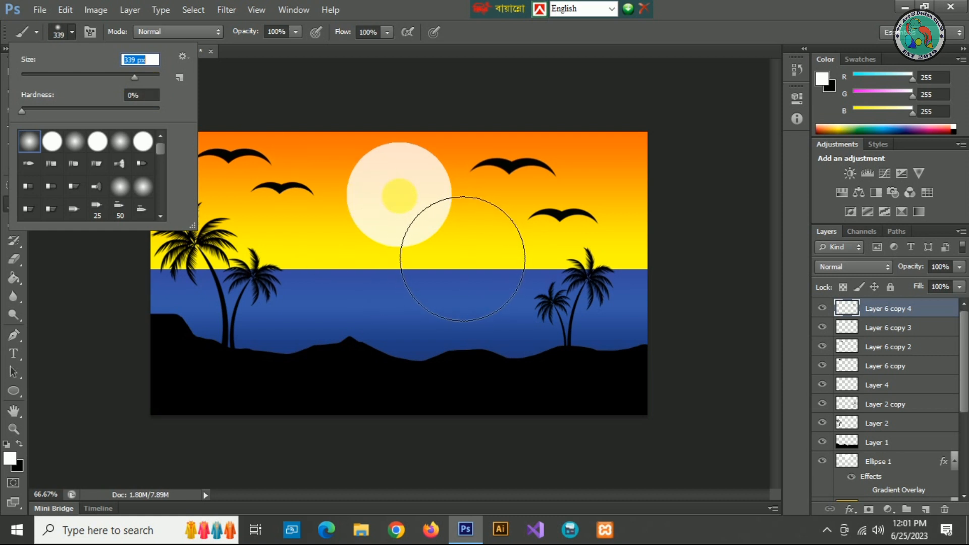
Add a new empty layer directly above Layer 0.
scroll(916, 424, "down", 5)
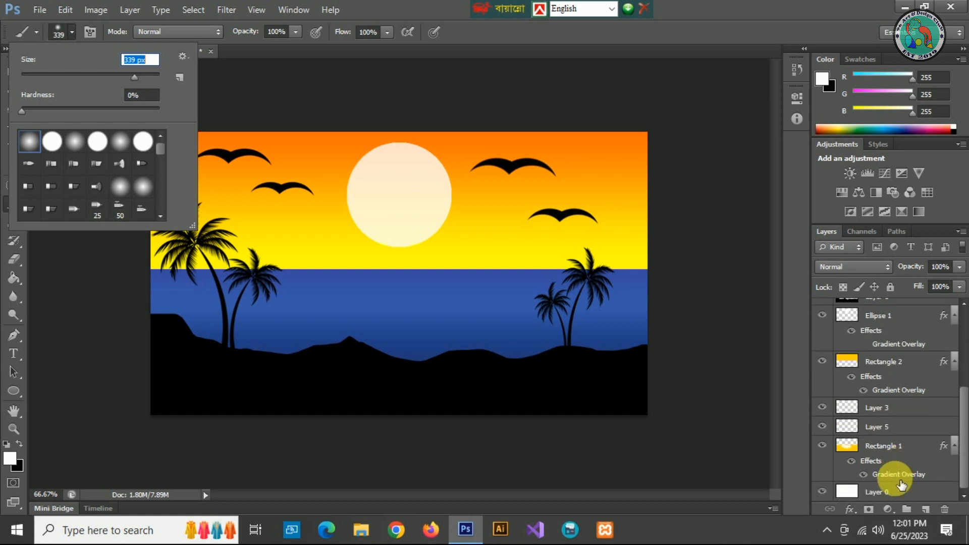
left_click(894, 492)
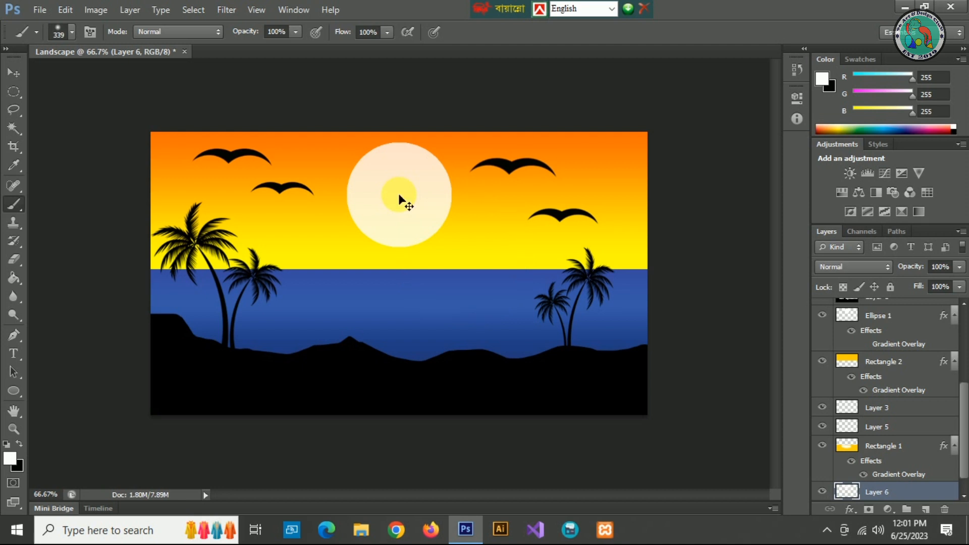
scroll(894, 439, "up", 1)
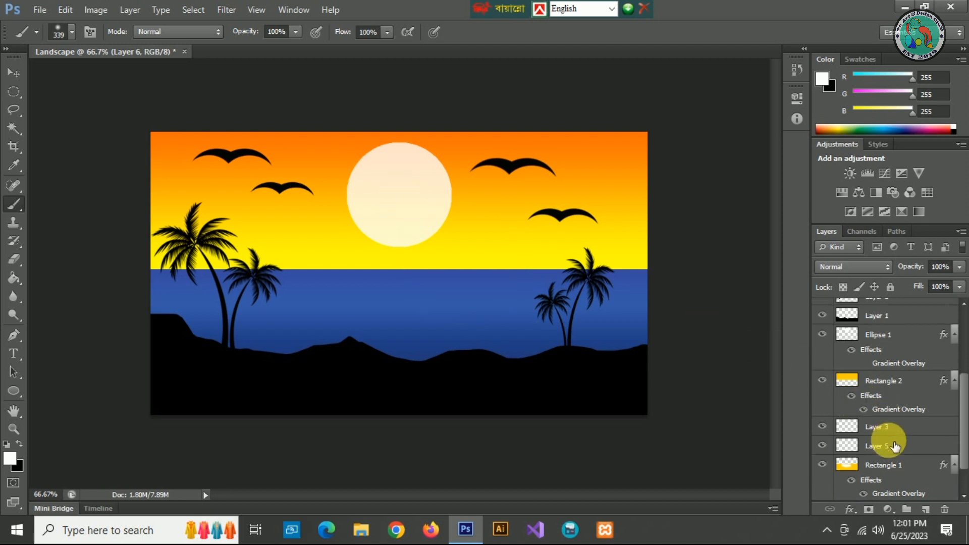
Add a new layer above the Rectangle 2 sky layer, paint a soft white glow centred on the sun, and deselect the layer.
left_click(884, 381)
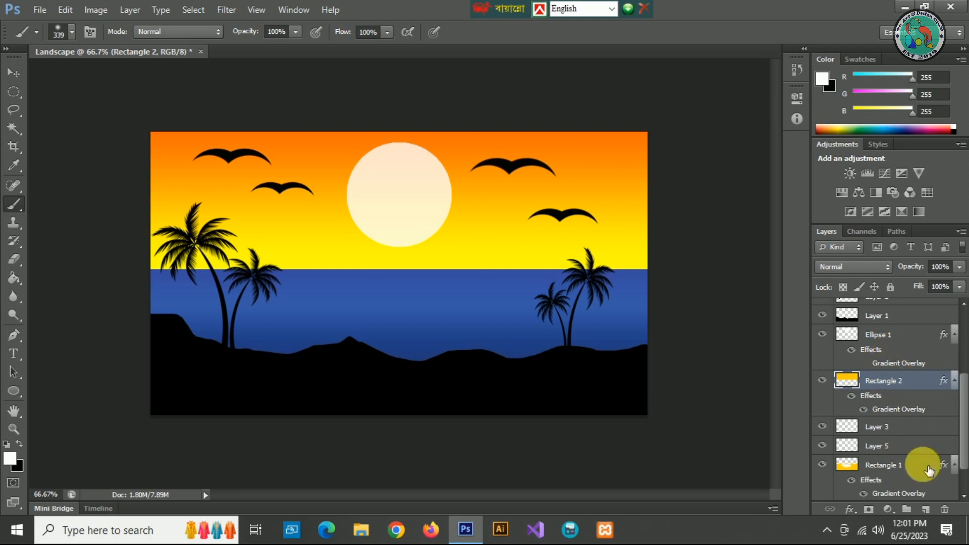
left_click(925, 509)
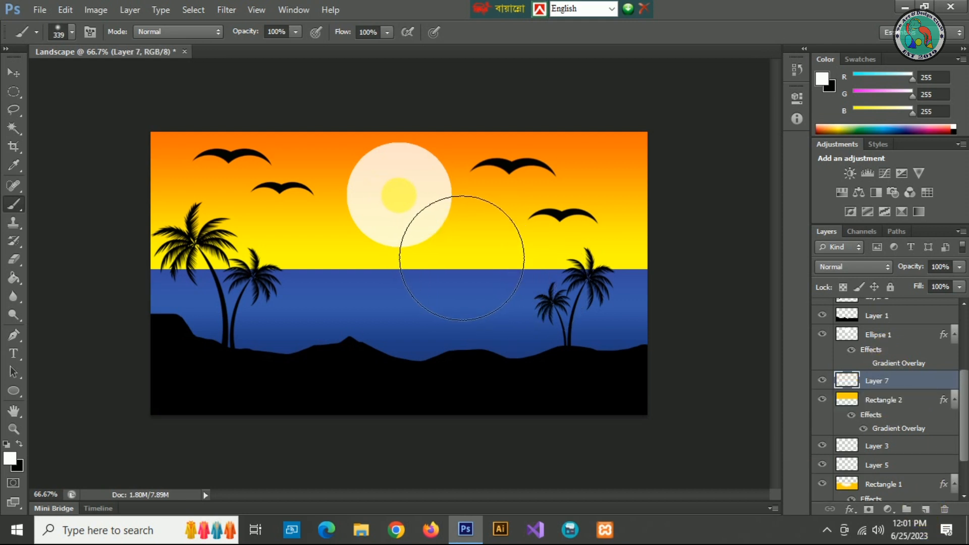
scroll(860, 383, "up", 5)
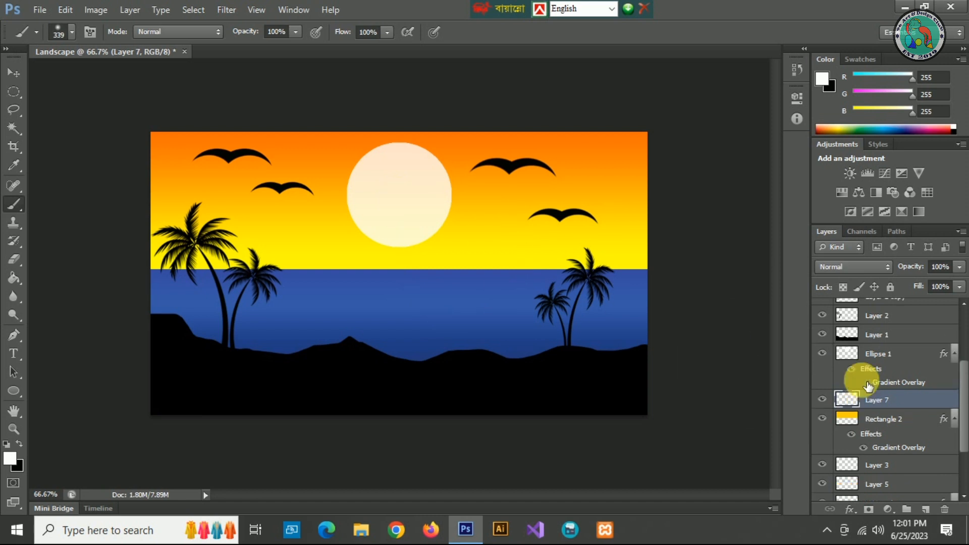
scroll(868, 386, "down", 1)
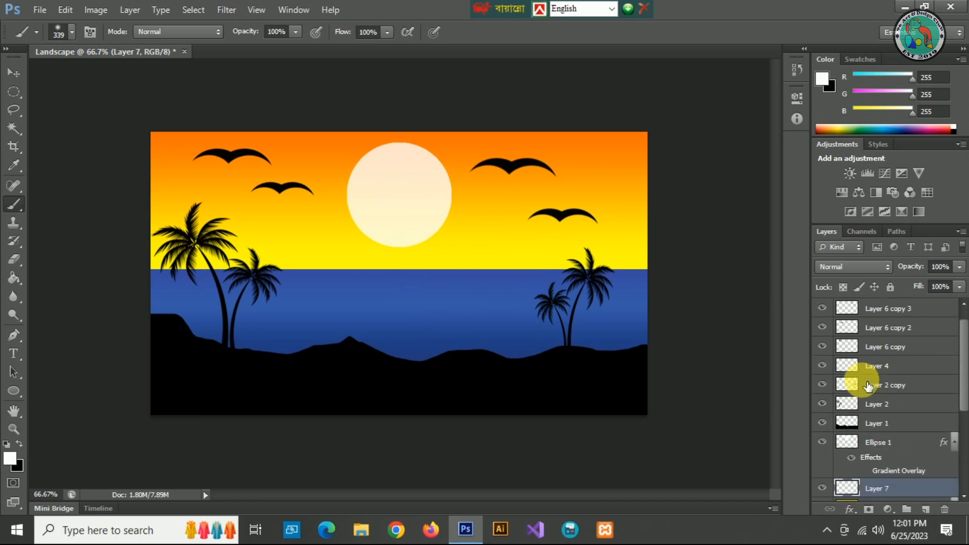
scroll(868, 386, "down", 2)
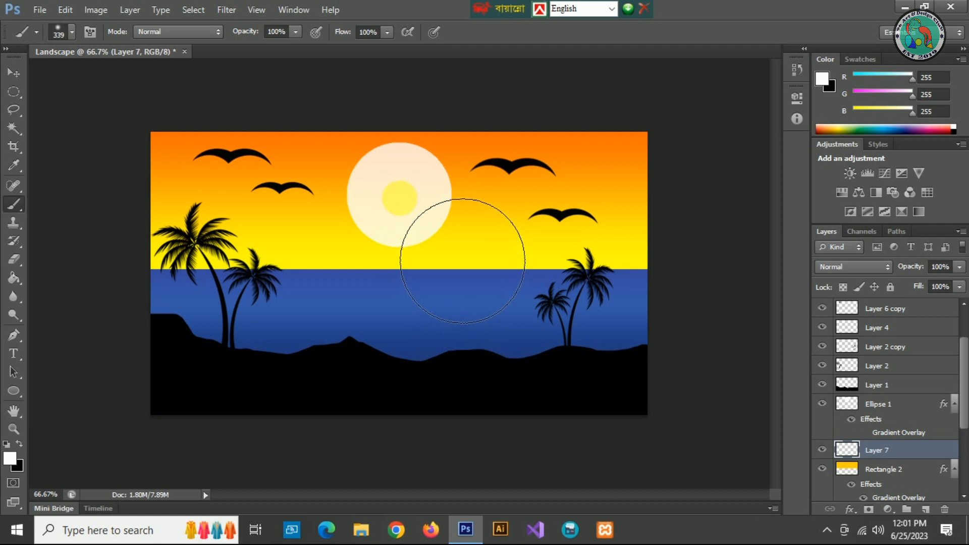
left_click(12, 74)
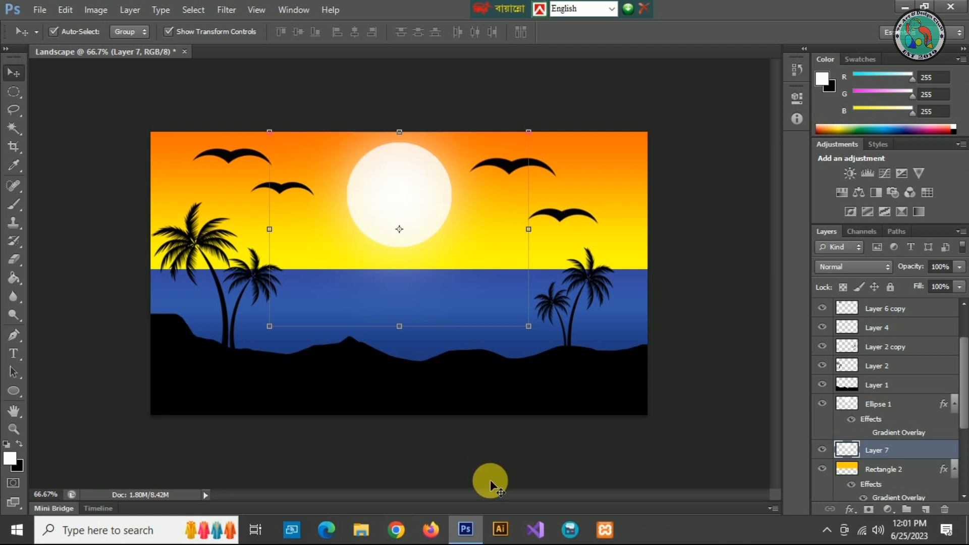
left_click(546, 462)
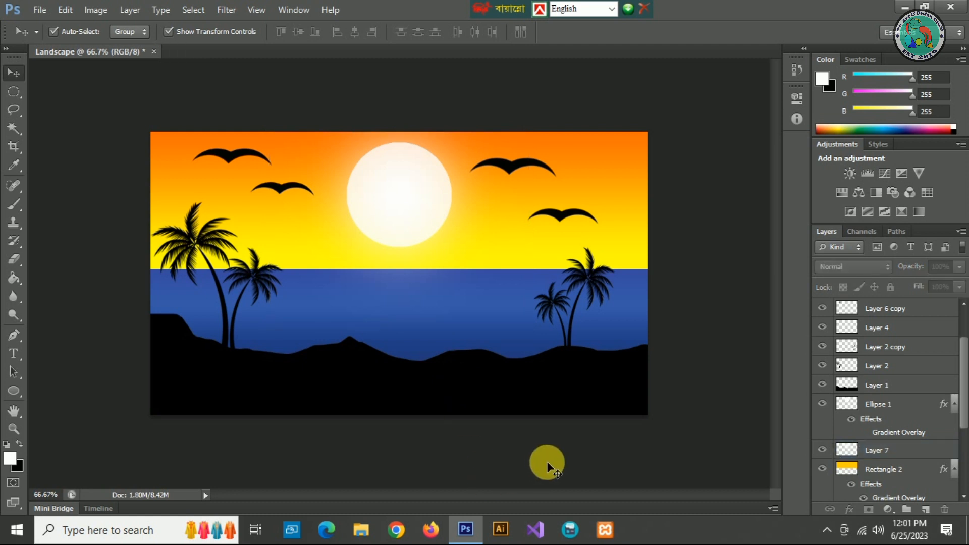
Select the whole canvas and merge all layers from Layer 6 copy down to Layer 6 into one.
key("ctrl+a")
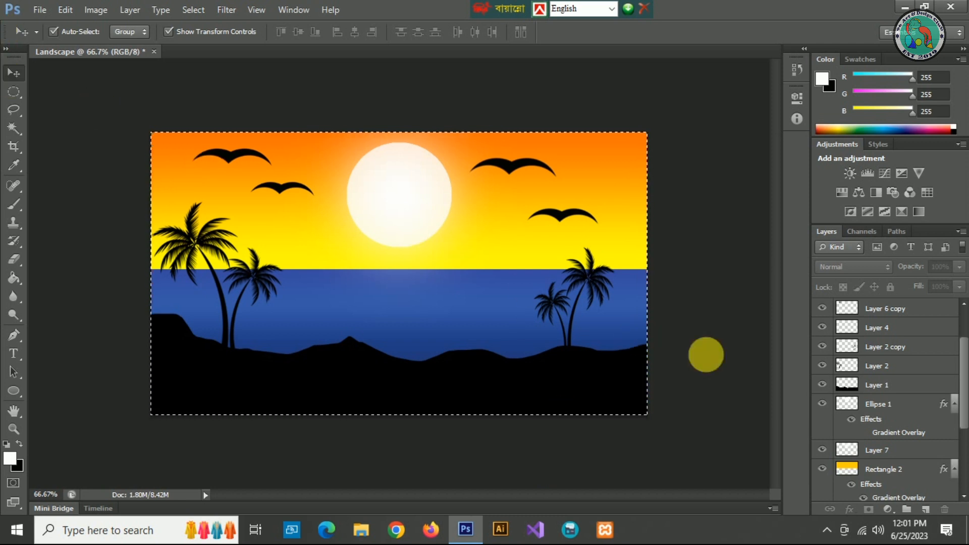
left_click(904, 317)
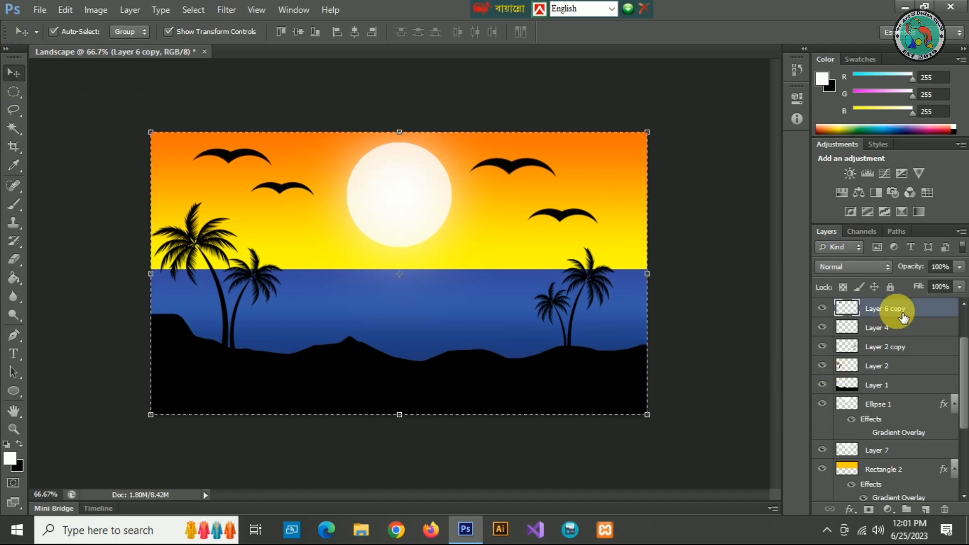
scroll(916, 477, "down", 5)
left_click(915, 477, "shift")
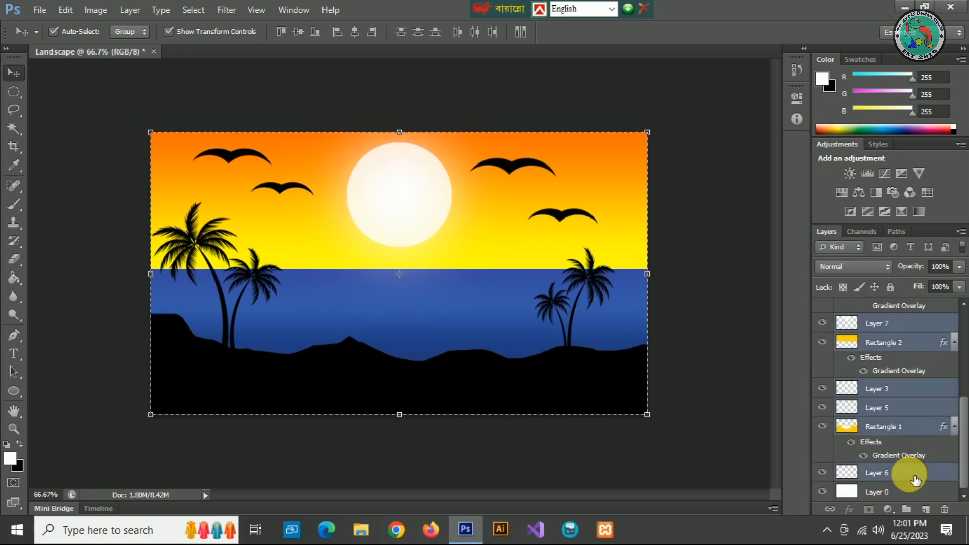
key("ctrl+e")
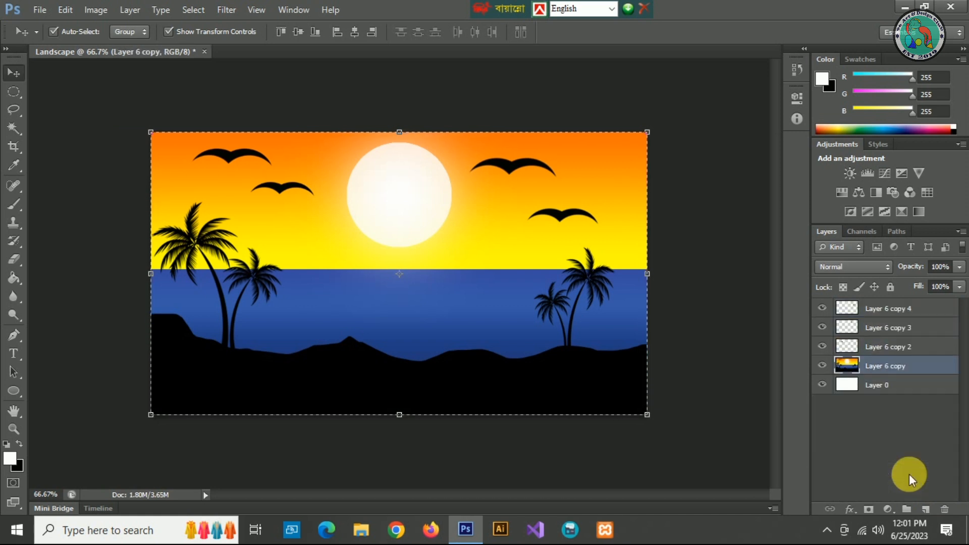
Merge the three remaining bird layers with the landscape layer, and merge that result with Layer 0.
left_click(923, 354)
left_click(918, 306)
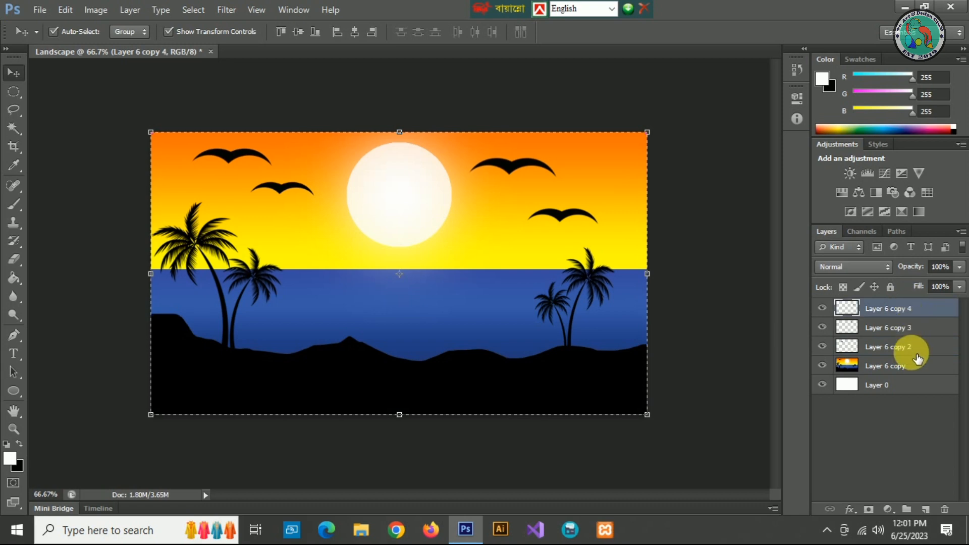
left_click(916, 368, "shift")
key("ctrl+e")
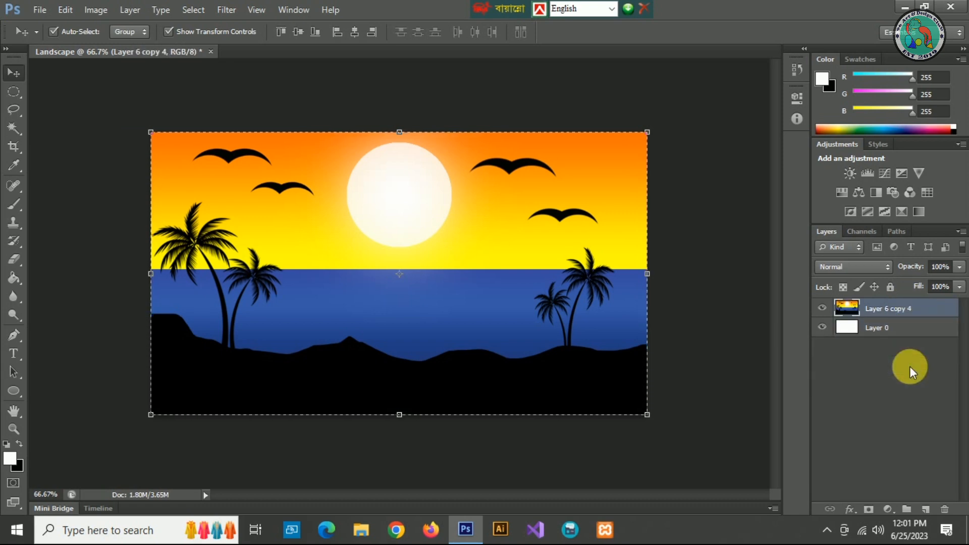
left_click(903, 329, "shift")
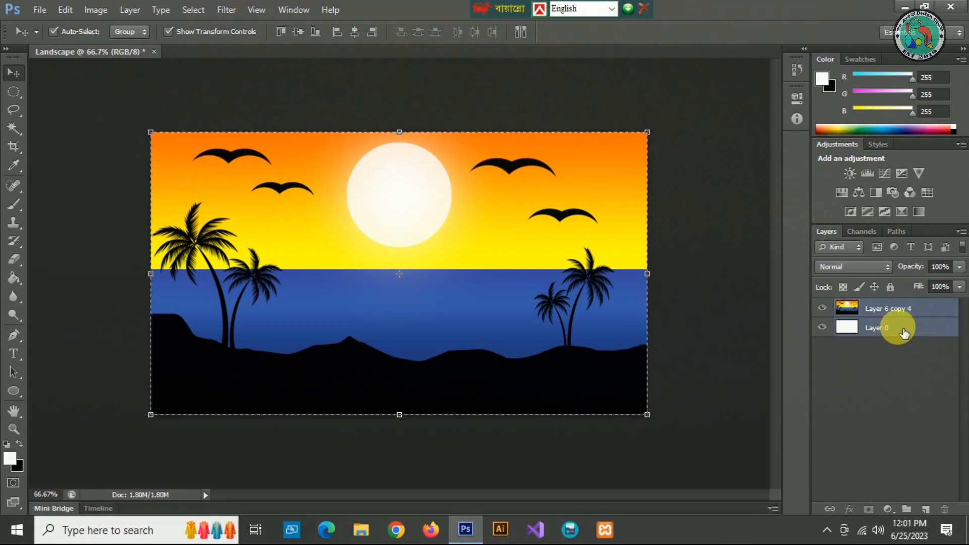
key("ctrl+e")
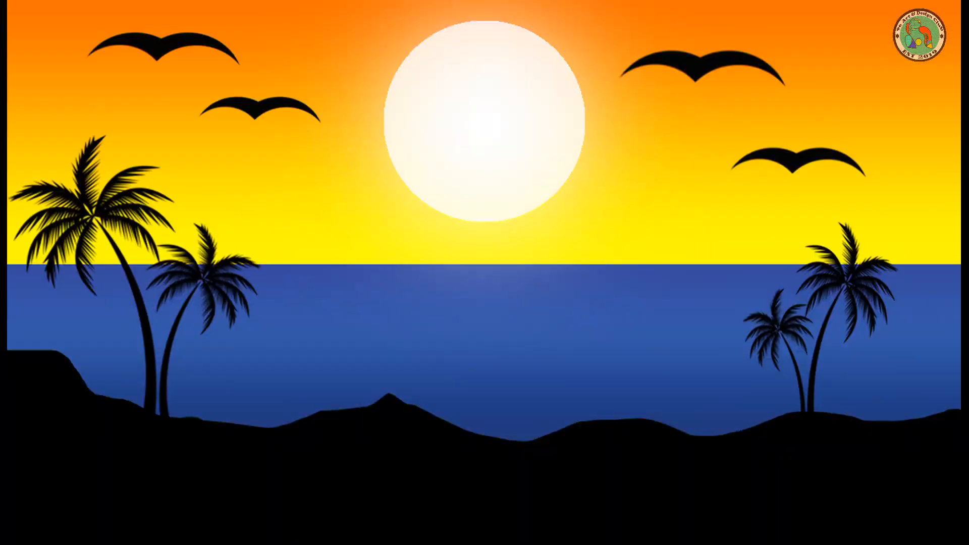